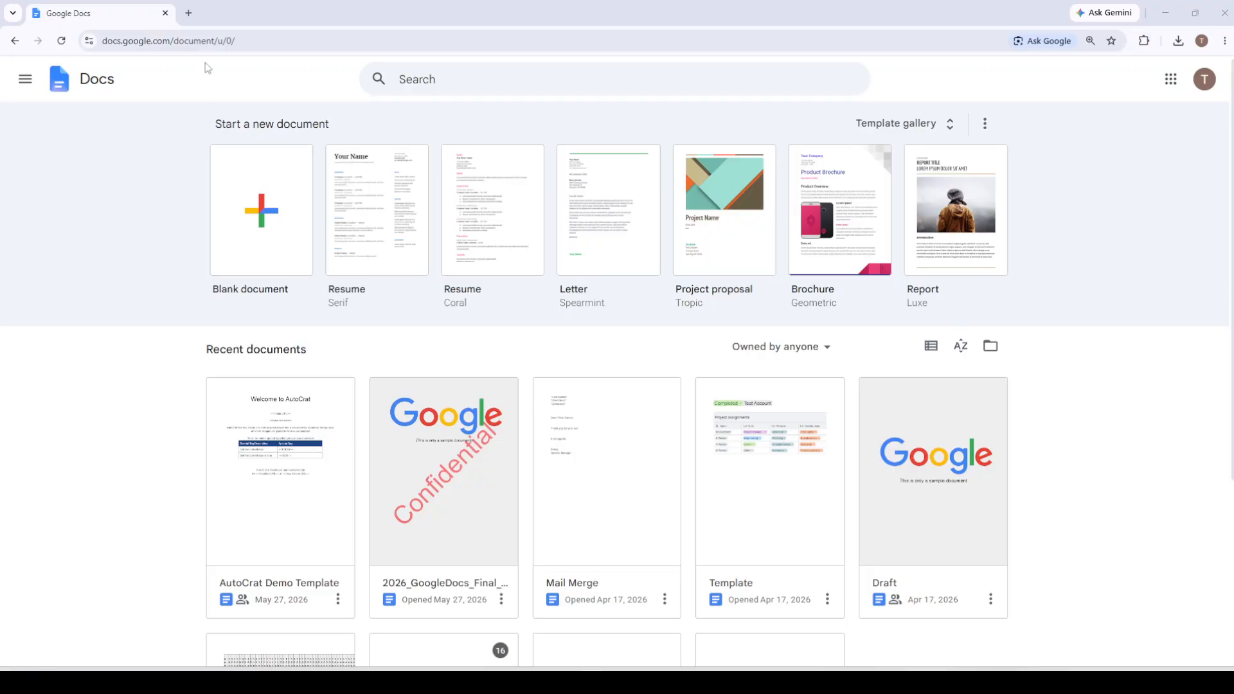
# Step: Create a blank document and name it "Quarterly Project Update"
pyautogui.click(266, 235)
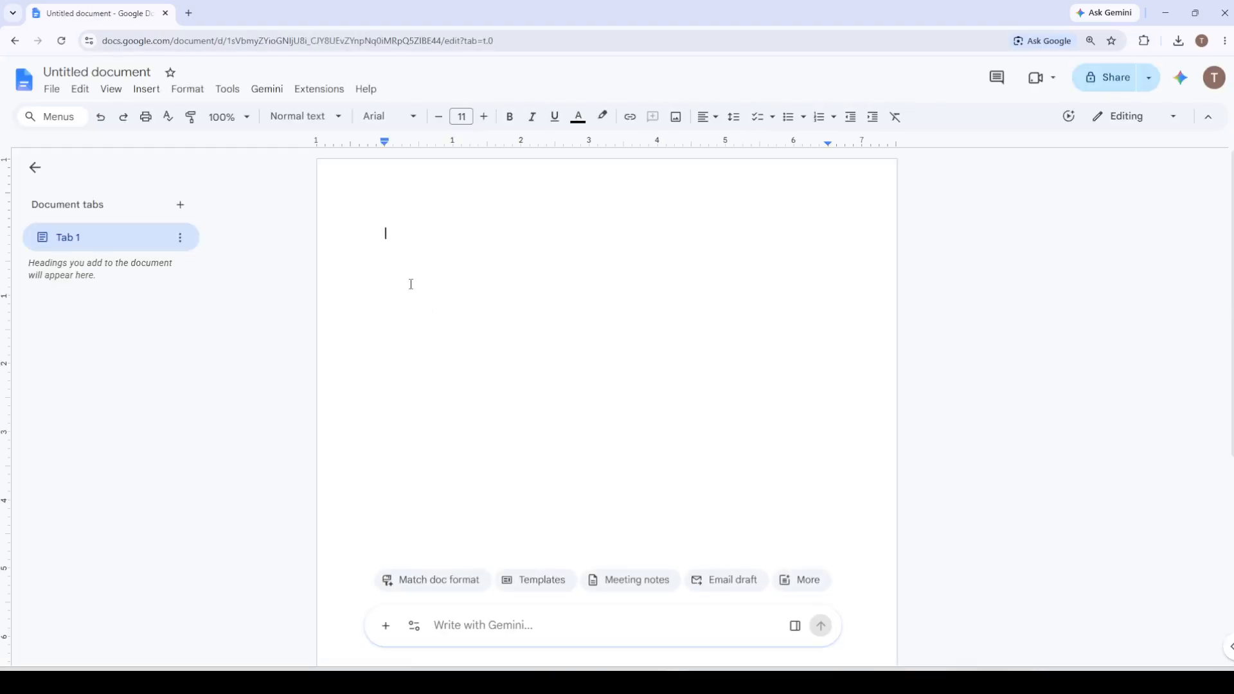
pyautogui.click(88, 72)
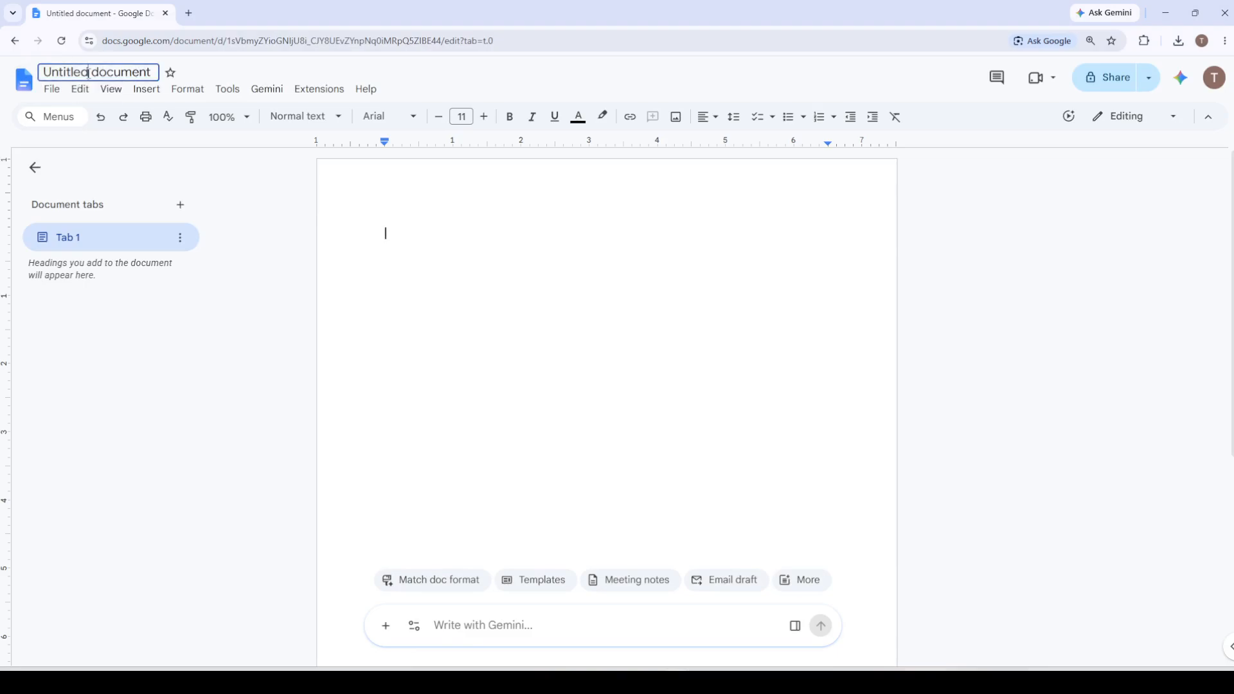
pyautogui.hotkey('ctrl', 'a')
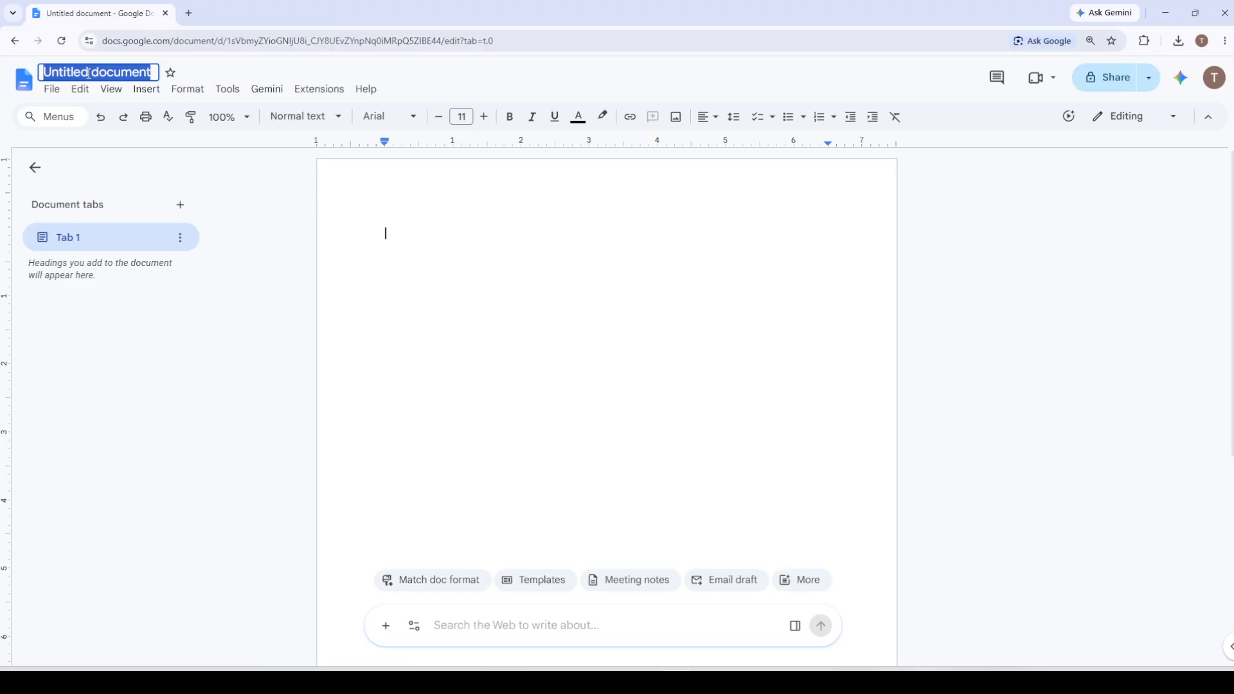
pyautogui.write('Qua')
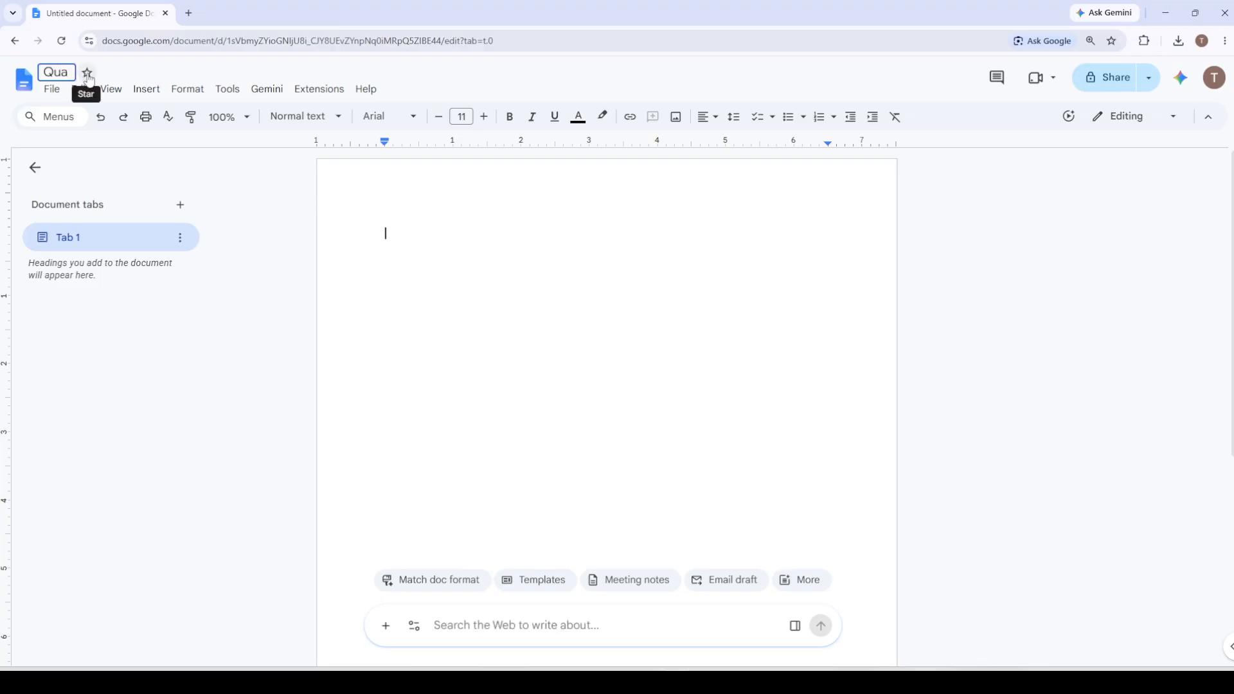
pyautogui.write('rterly P')
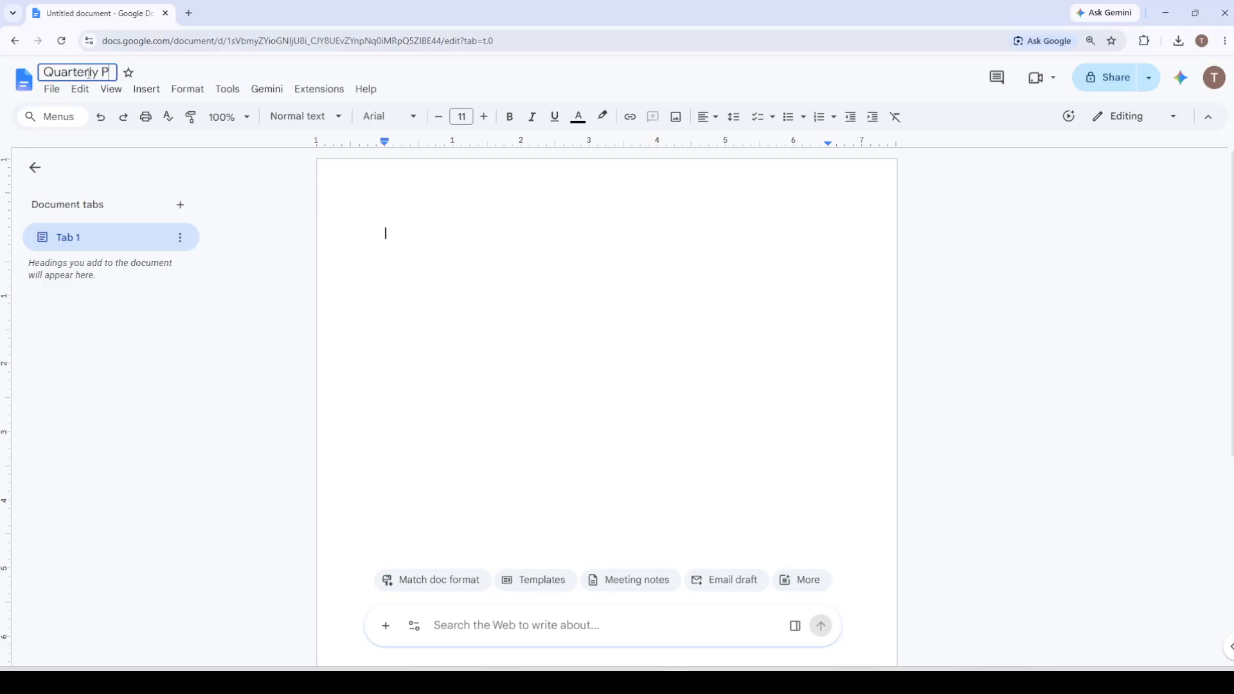
pyautogui.write('roject Update')
pyautogui.press('Return')
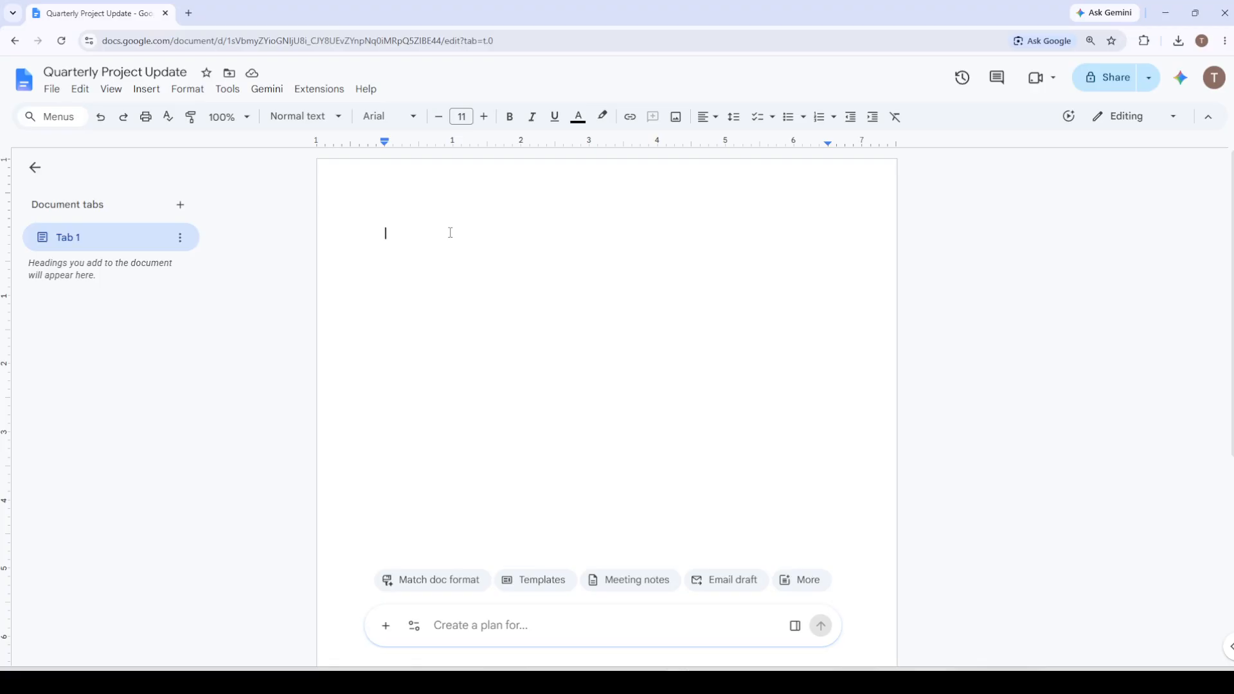
# Step: Enter "Quarterly Project Update" as the first line of the document body
pyautogui.write('Quar')
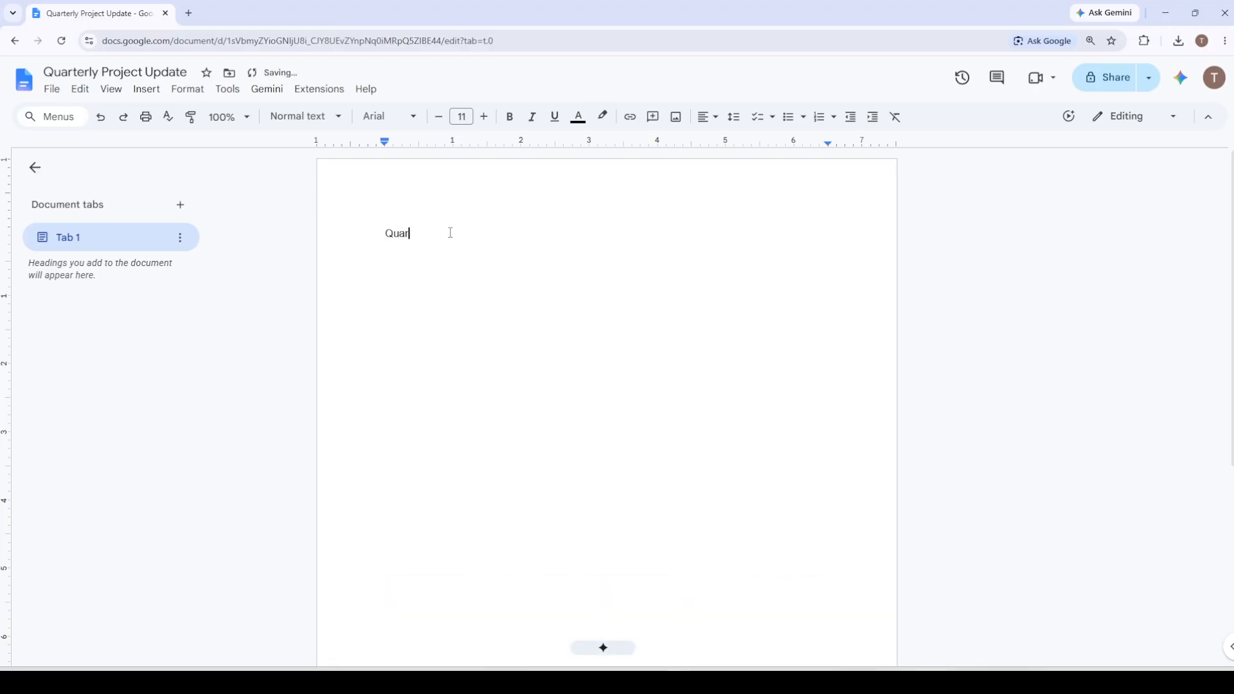
pyautogui.write('terly Project Update')
pyautogui.moveTo(511, 234); pyautogui.dragTo(358, 224)
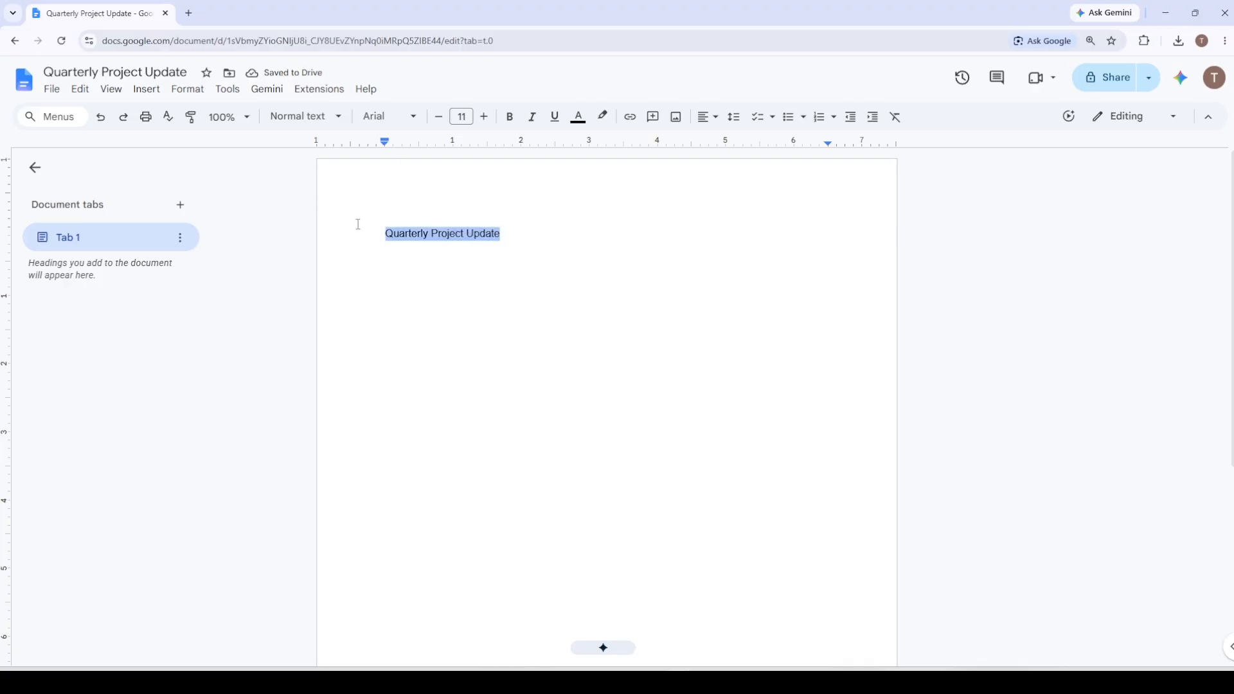
pyautogui.click(433, 270)
pyautogui.click(500, 254)
# Step: Make "Project Summary" the first line of the document body and style it as Heading 1
pyautogui.moveTo(504, 252); pyautogui.dragTo(366, 228)
pyautogui.write('Project S')
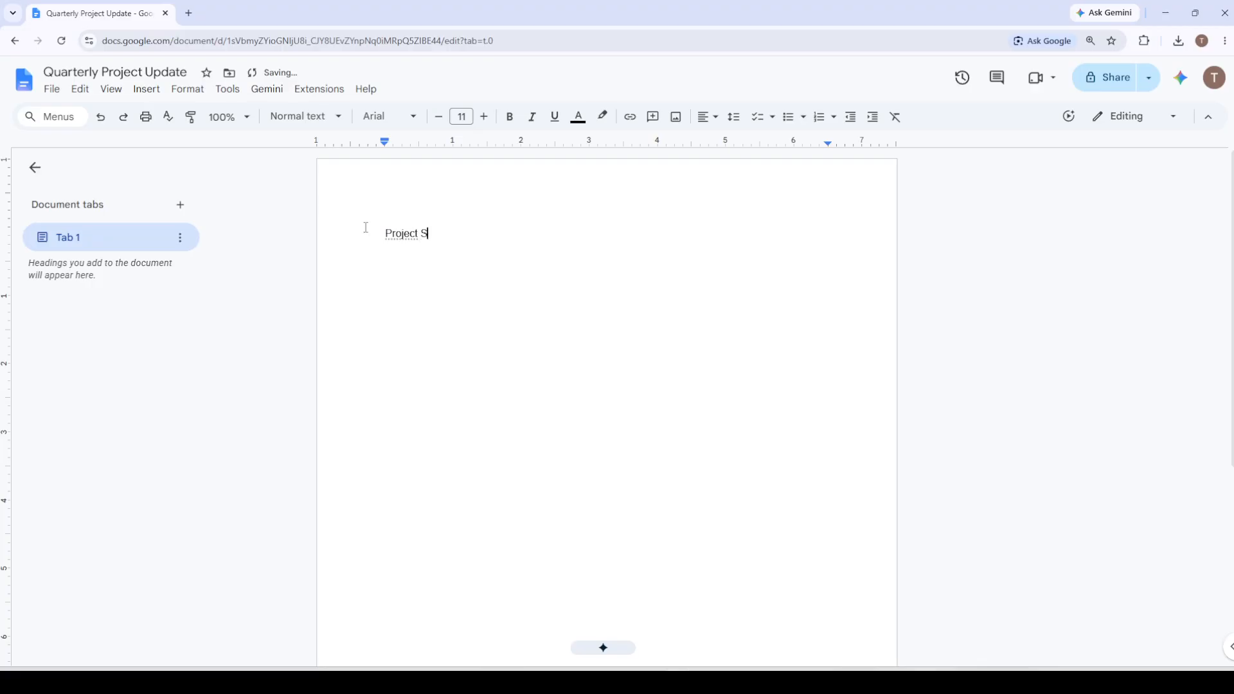
pyautogui.press('BackSpace')
pyautogui.write('Summary')
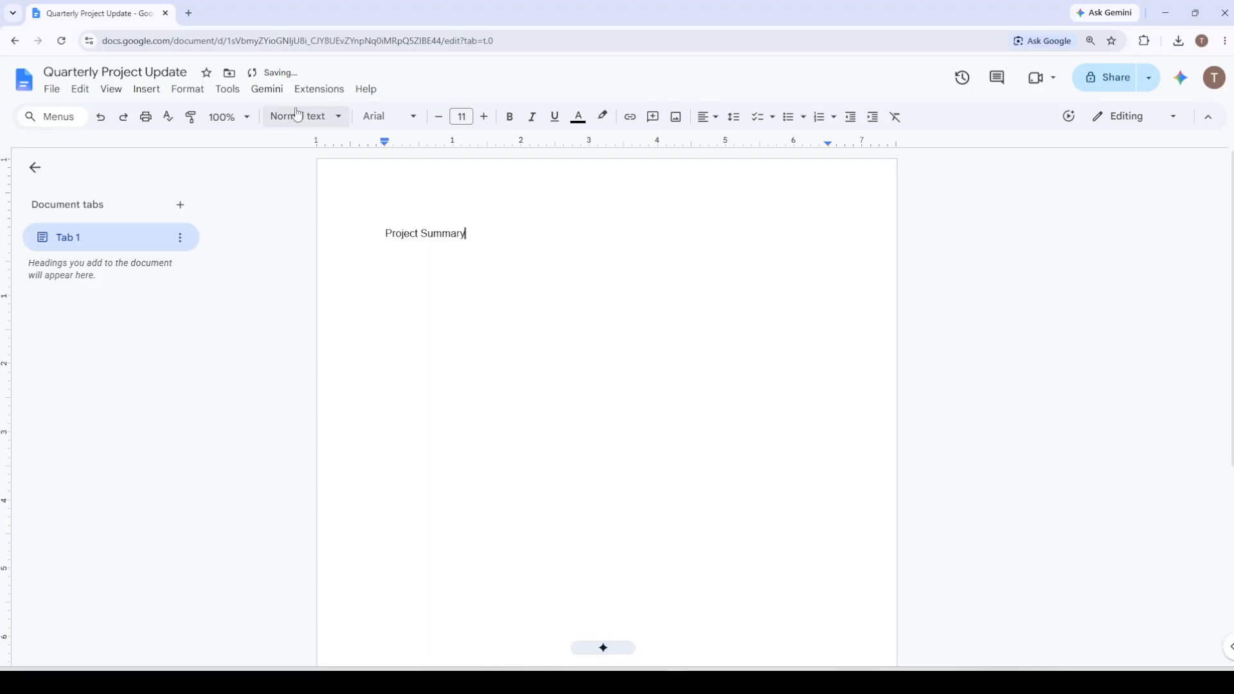
pyautogui.moveTo(466, 233); pyautogui.dragTo(375, 240)
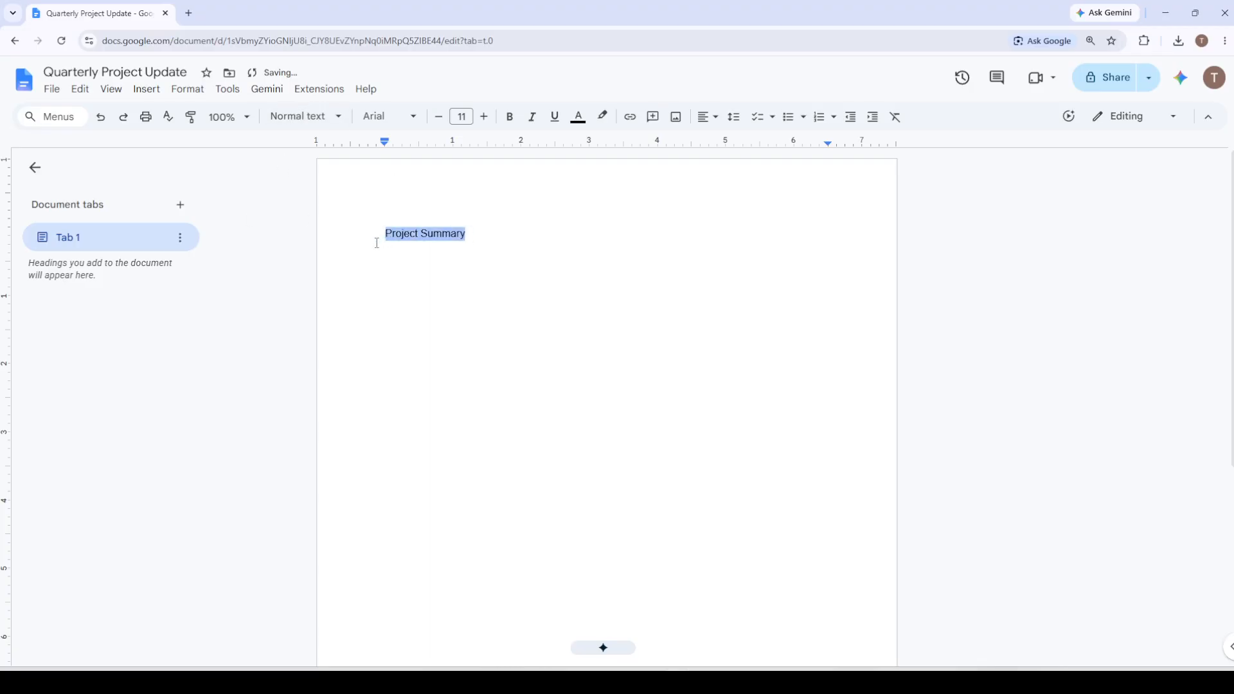
pyautogui.click(304, 117)
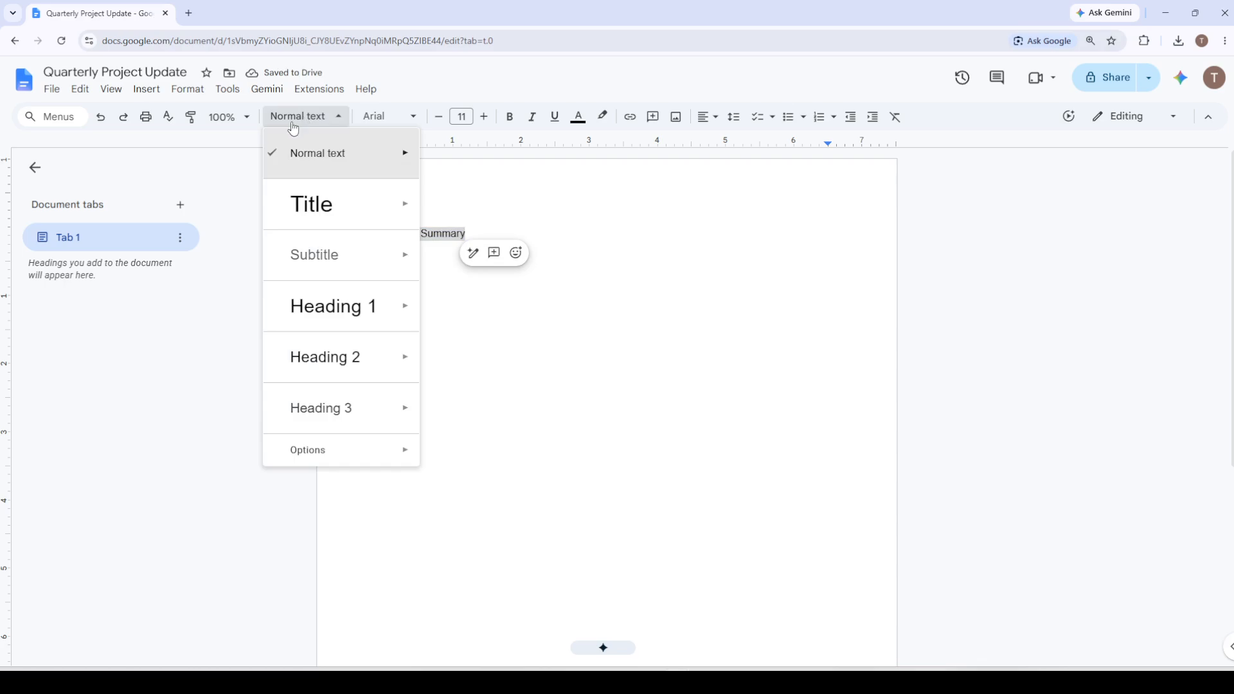
pyautogui.click(319, 300)
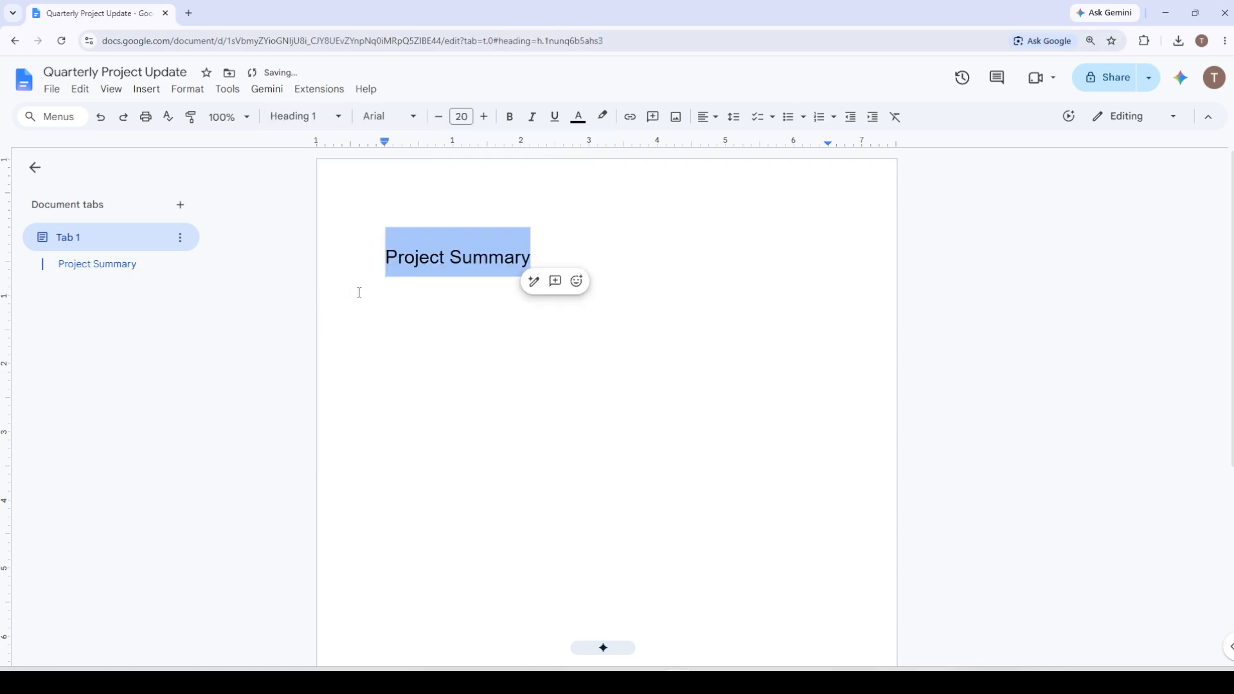
pyautogui.click(548, 278)
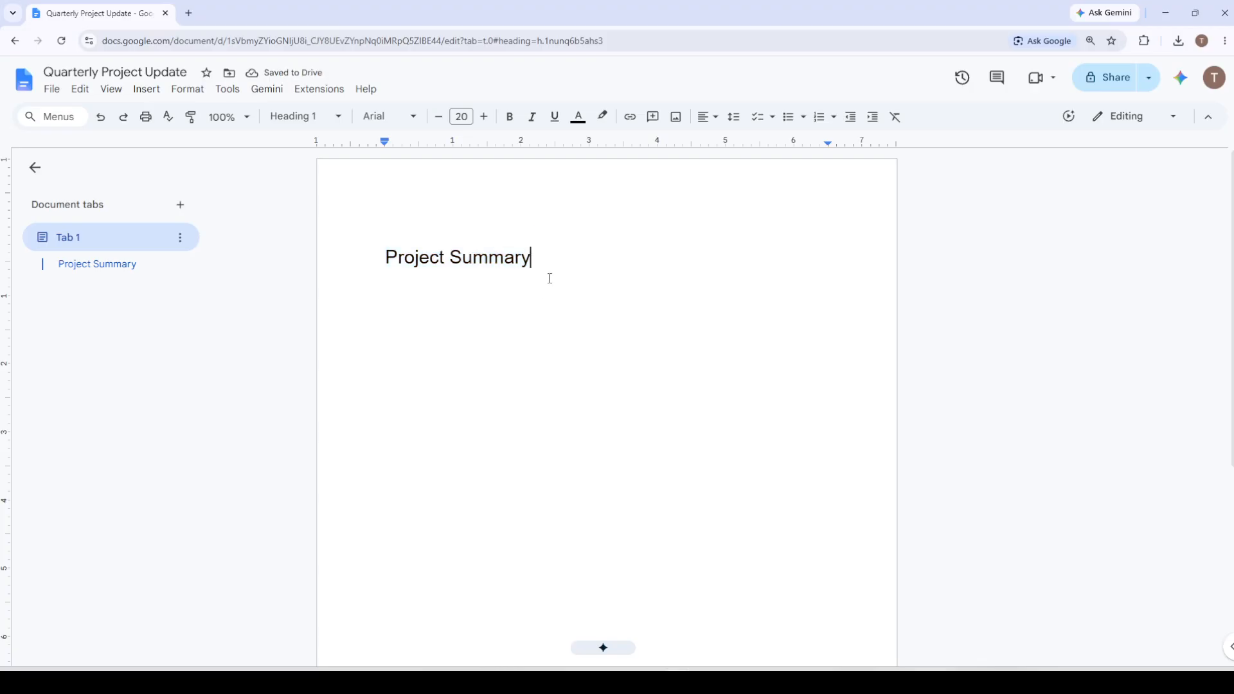
# Step: Add the lines "Budget" and "Travel Details" below the Project Summary heading
pyautogui.press('Return')
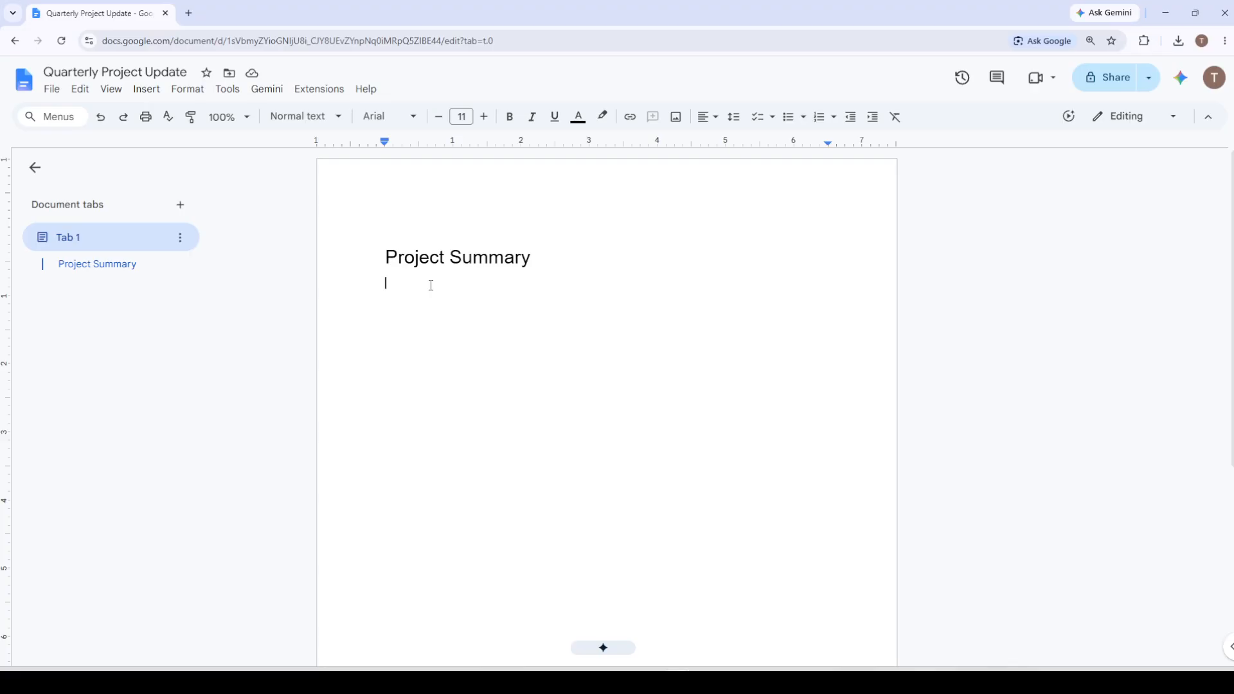
pyautogui.write('Budget')
pyautogui.press('Return')
pyautogui.write('Travel Detao')
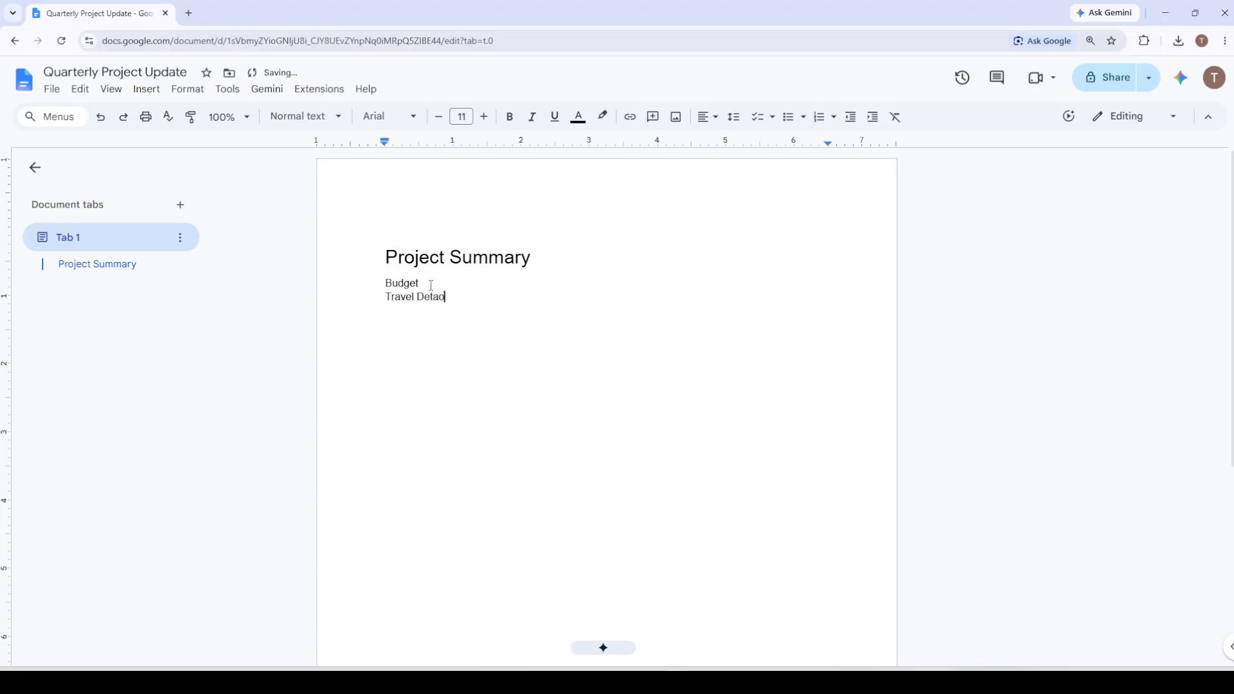
pyautogui.press('BackSpace')
pyautogui.write('ils')
# Step: Style the "Budget" line as Heading 1 and the "Travel Details" line as Heading 2
pyautogui.moveTo(419, 283); pyautogui.dragTo(376, 288)
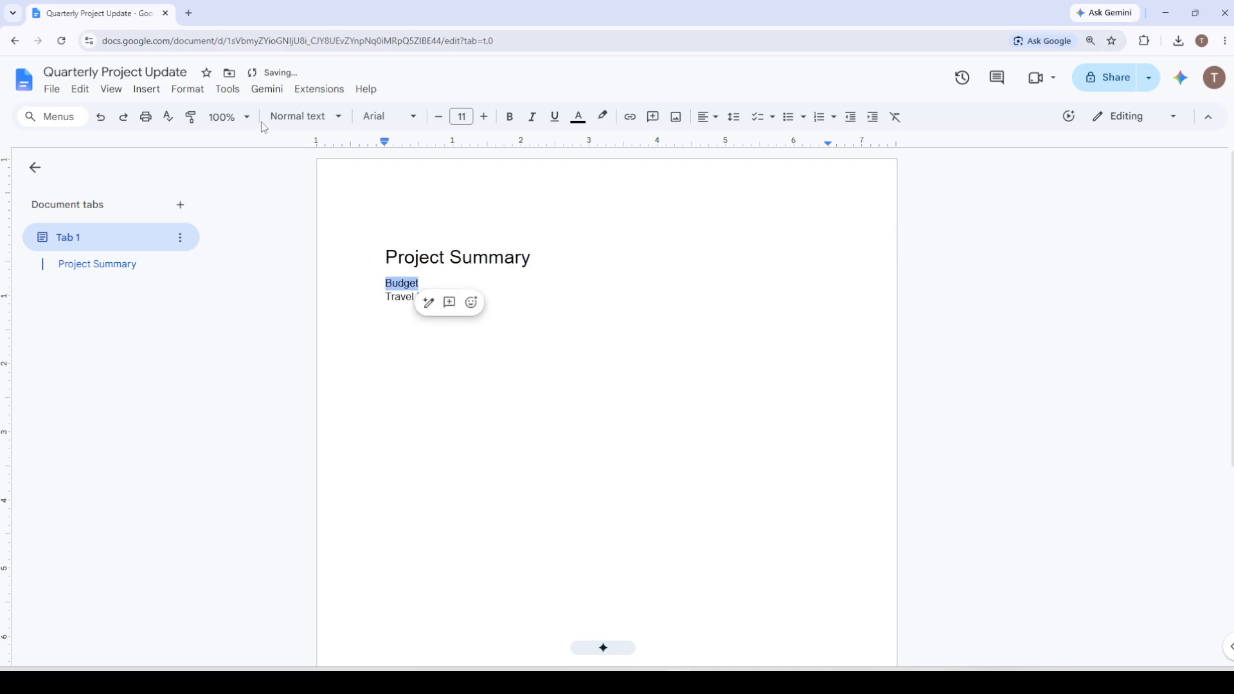
pyautogui.click(302, 116)
pyautogui.click(344, 305)
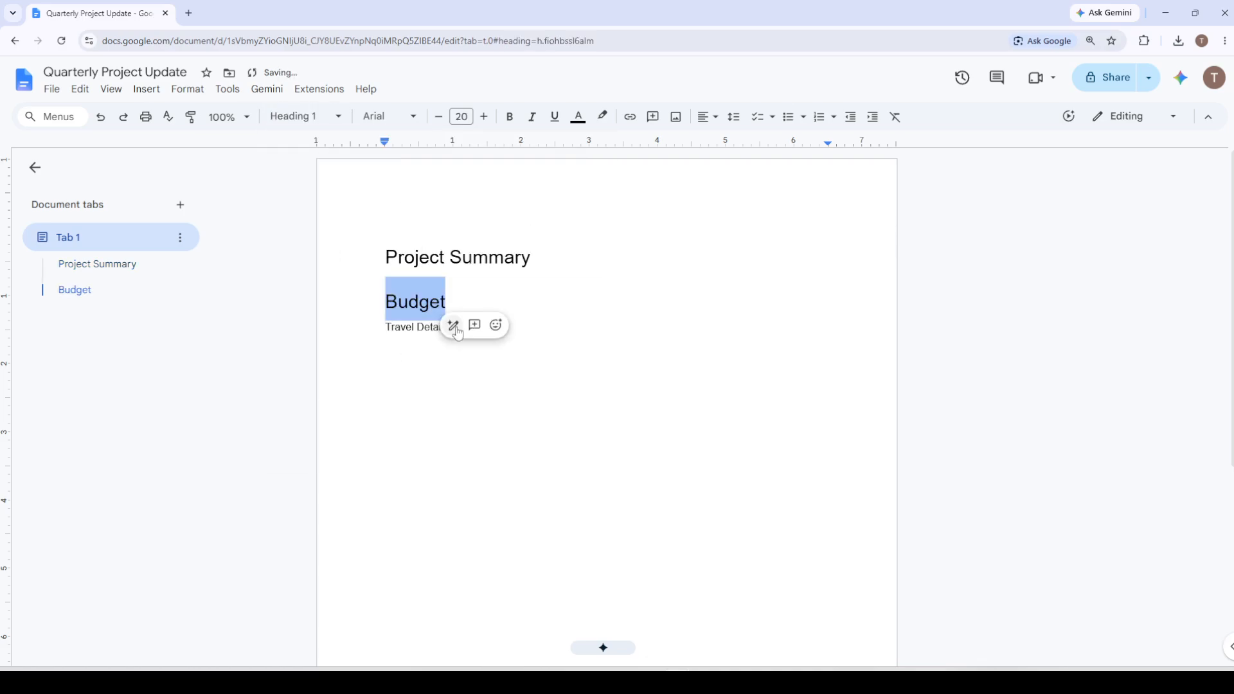
pyautogui.click(435, 349)
pyautogui.moveTo(386, 328); pyautogui.dragTo(452, 329)
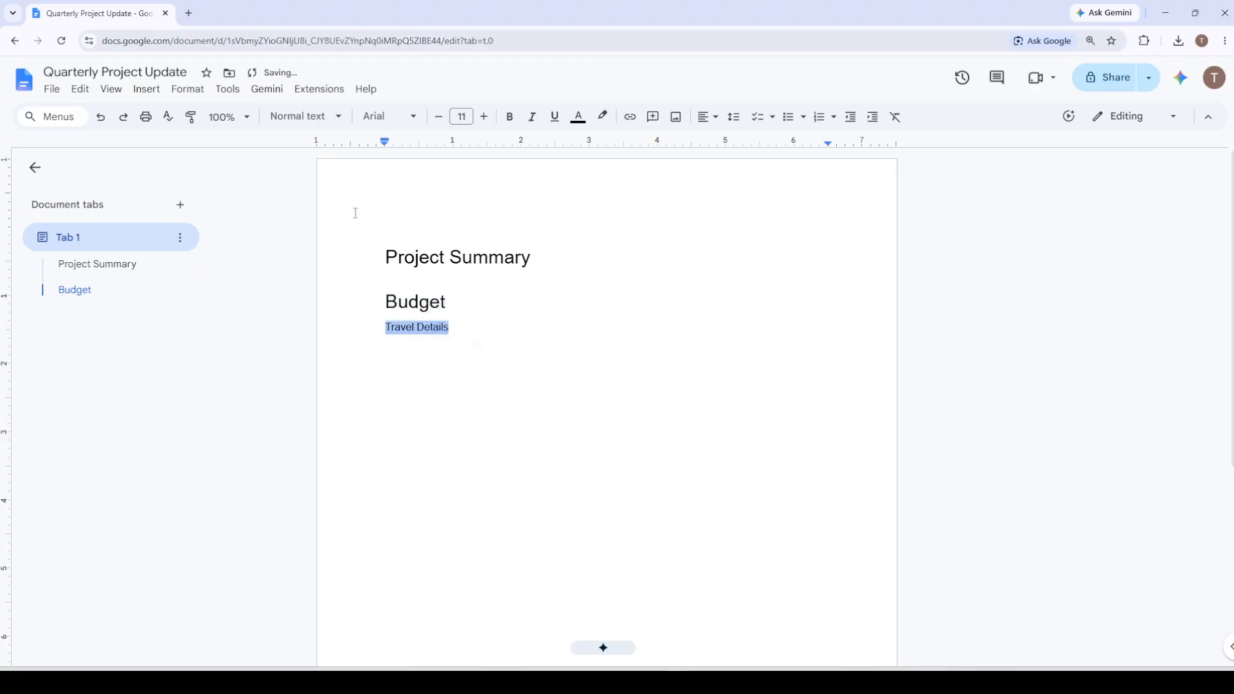
pyautogui.click(303, 117)
pyautogui.moveTo(335, 323)
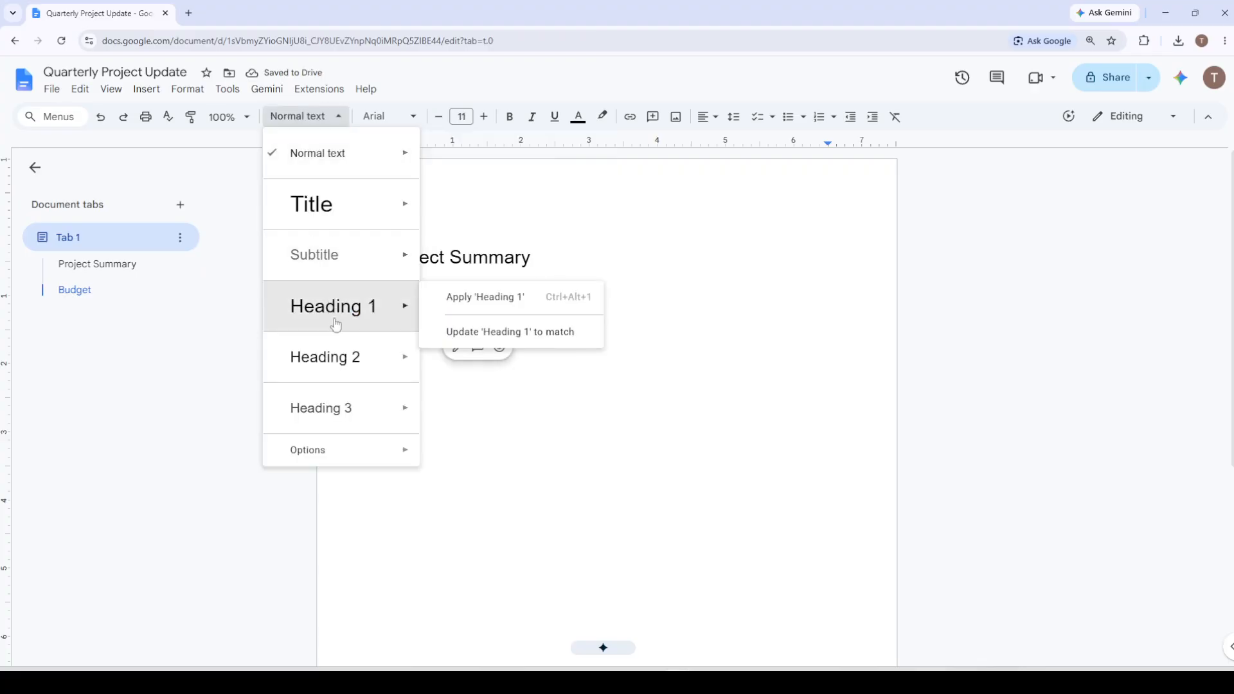
pyautogui.click(334, 358)
pyautogui.click(517, 437)
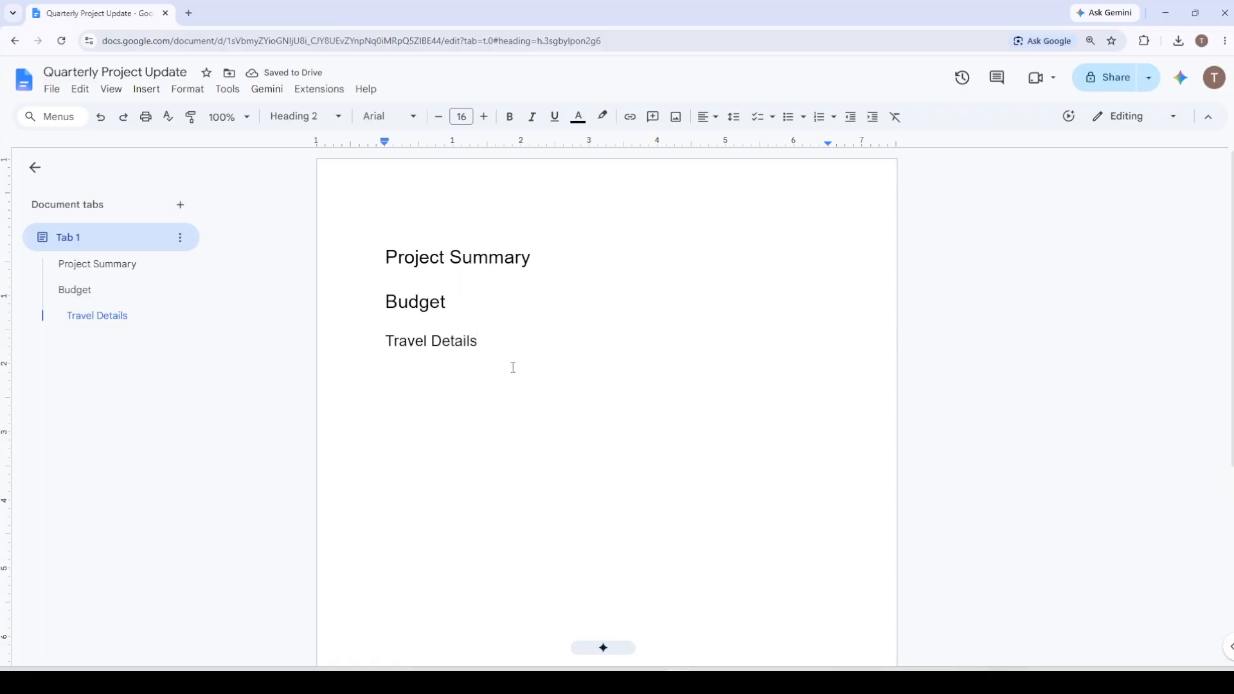
# Step: Add the lines "Hotel", "Flights" and "Meals" below the Travel Details heading
pyautogui.press('Return')
pyautogui.write('Hotel')
pyautogui.press('Return')
pyautogui.write('FLights')
pyautogui.press('Return')
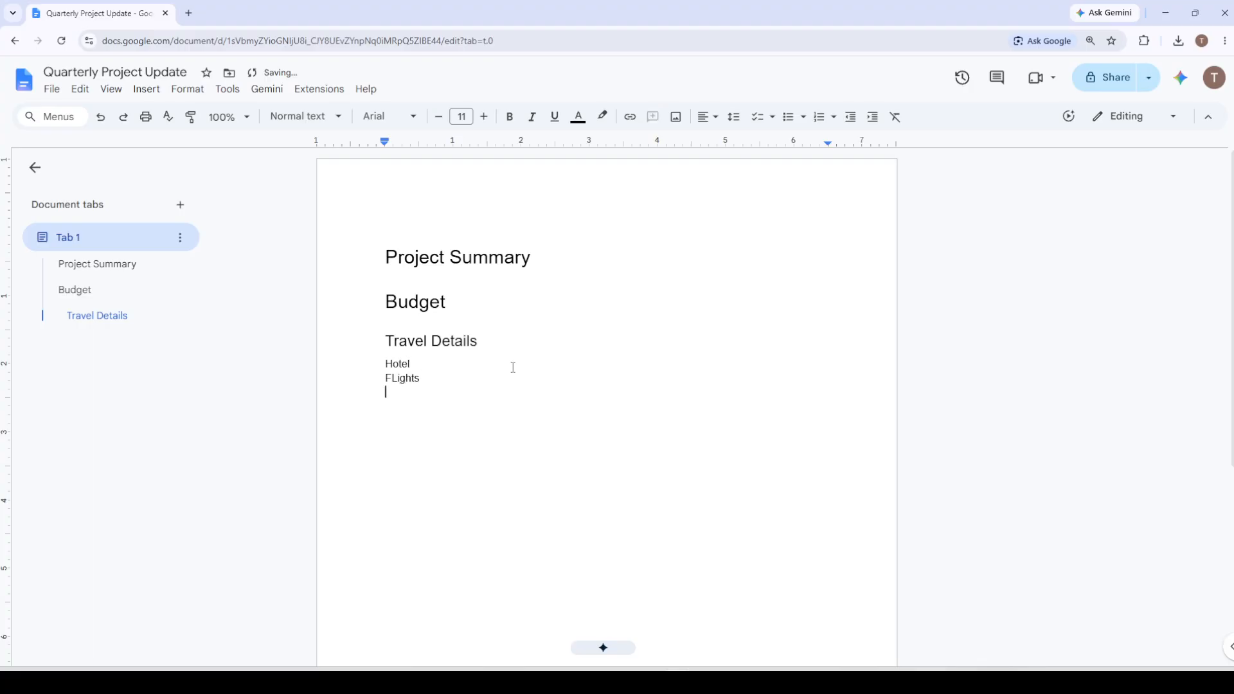
pyautogui.write('Meals')
pyautogui.click(393, 379)
pyautogui.press('Delete')
pyautogui.write('l')
pyautogui.press('Right')
# Step: Make the Hotel, Flights and Meals lines bold and turn them into a bulleted list
pyautogui.moveTo(414, 392); pyautogui.dragTo(368, 366)
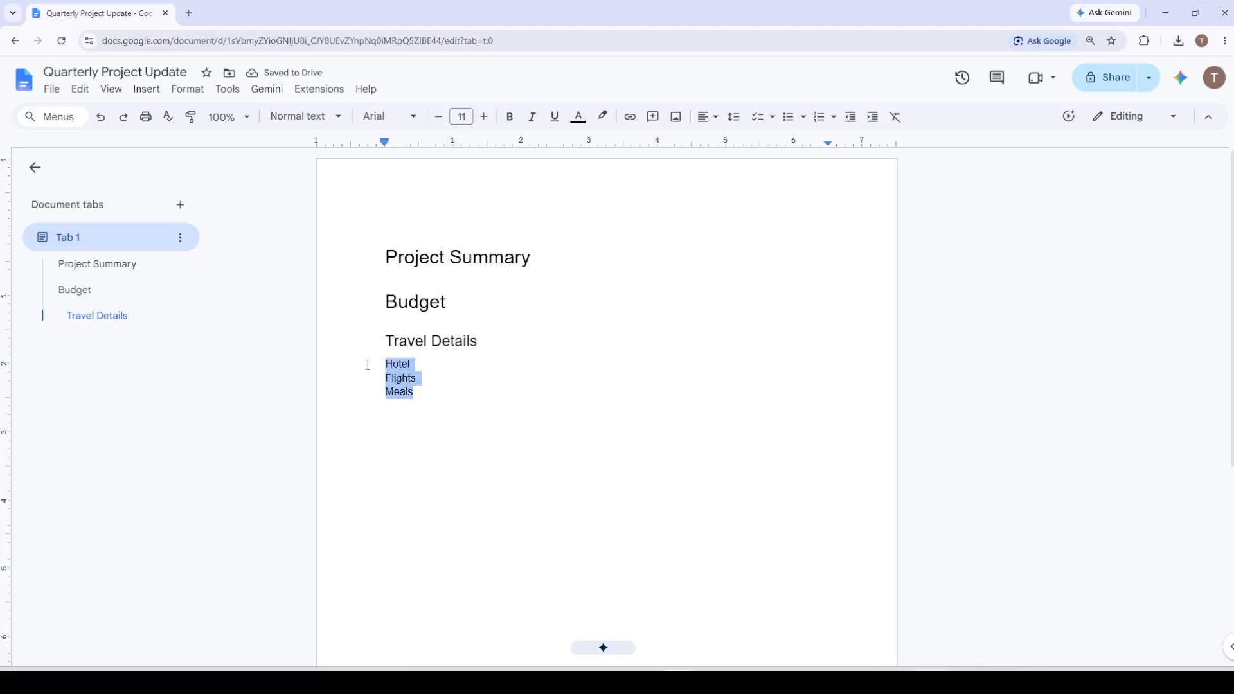
pyautogui.hotkey('ctrl', 'b')
pyautogui.click(517, 396)
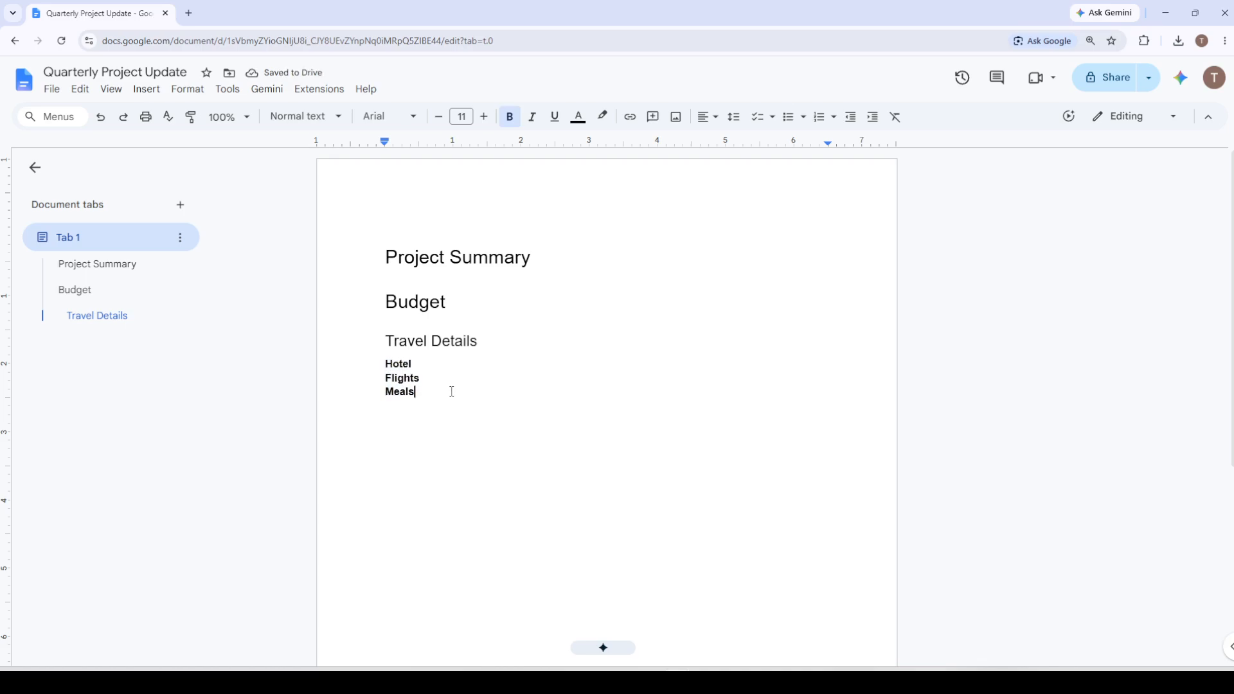
pyautogui.hotkey('ctrl', 'shift', '8')
# Step: Add a normal text line reading "Project Summary" directly below the Project Summary heading
pyautogui.click(522, 257)
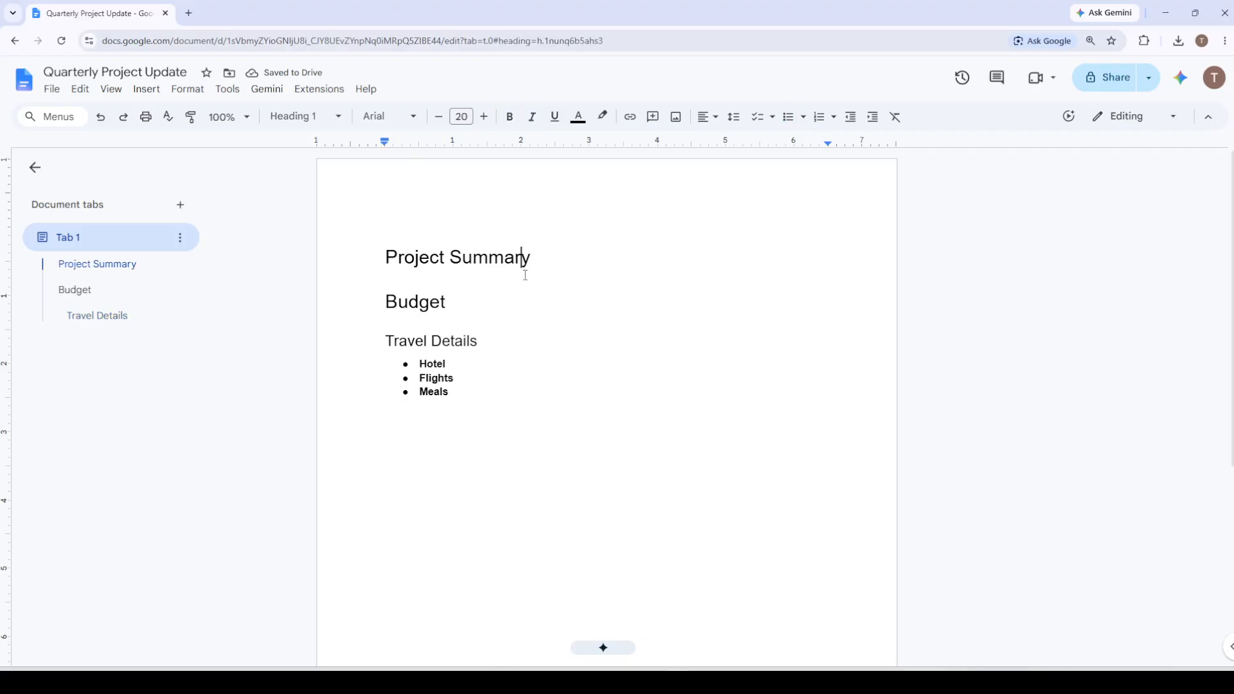
pyautogui.click(557, 259)
pyautogui.press('Return')
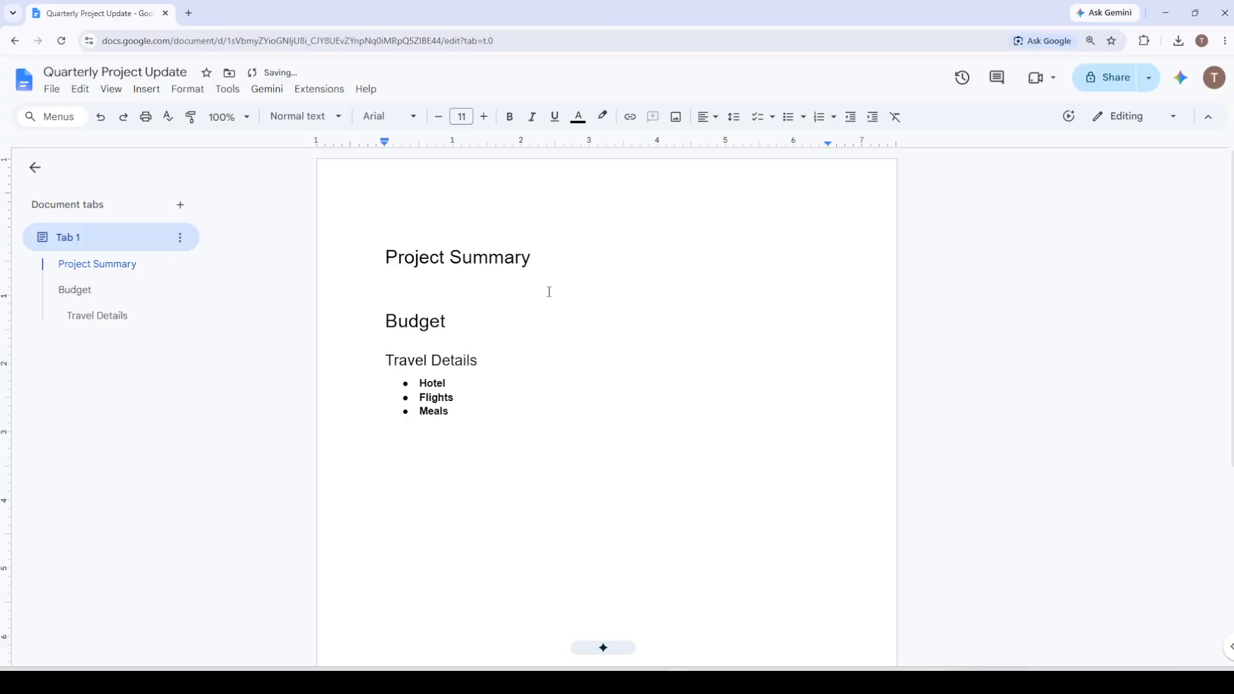
pyautogui.write('Project Summary')
# Step: Look through the fonts and font sizes available for the "Project Summary" body line
pyautogui.moveTo(383, 281); pyautogui.dragTo(495, 289)
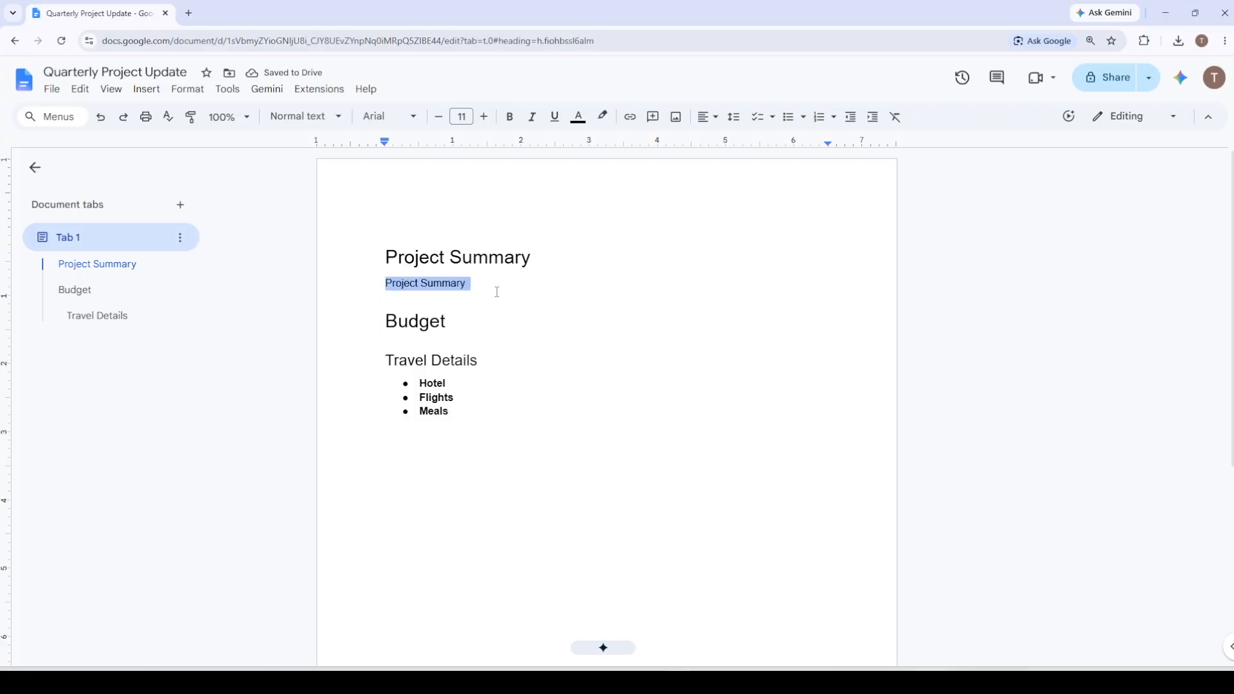
pyautogui.click(409, 117)
pyautogui.scroll(-2, 422, 393)
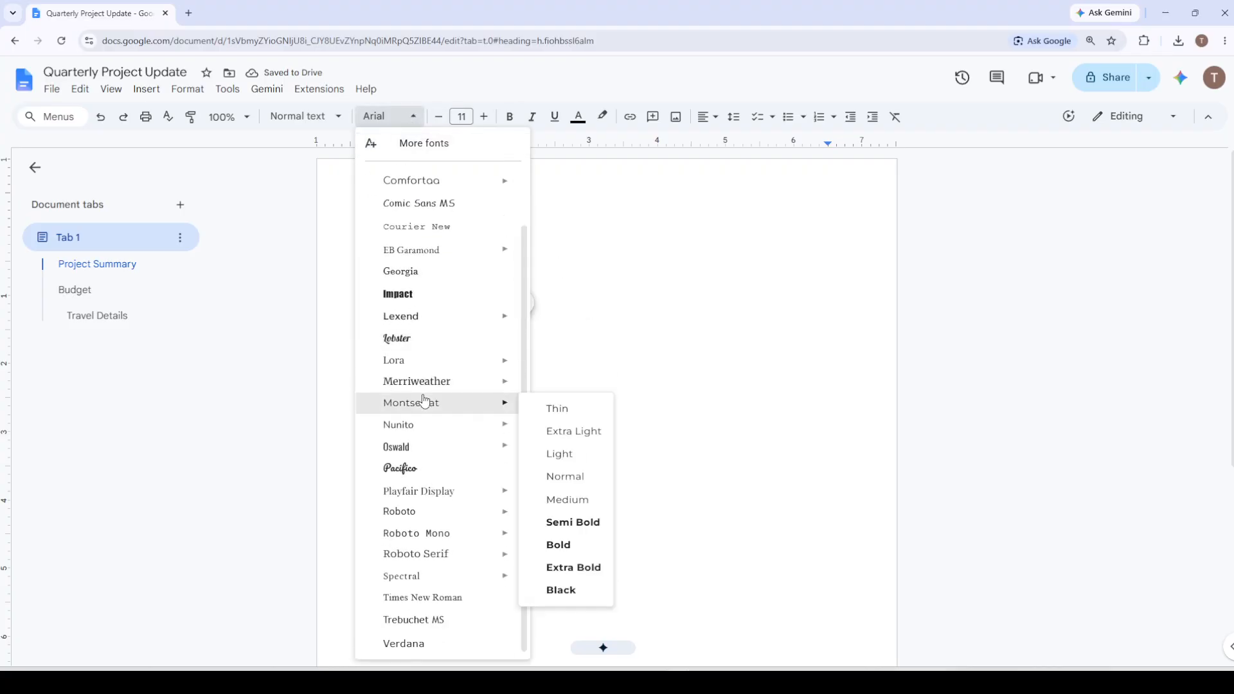
pyautogui.scroll(2, 462, 399)
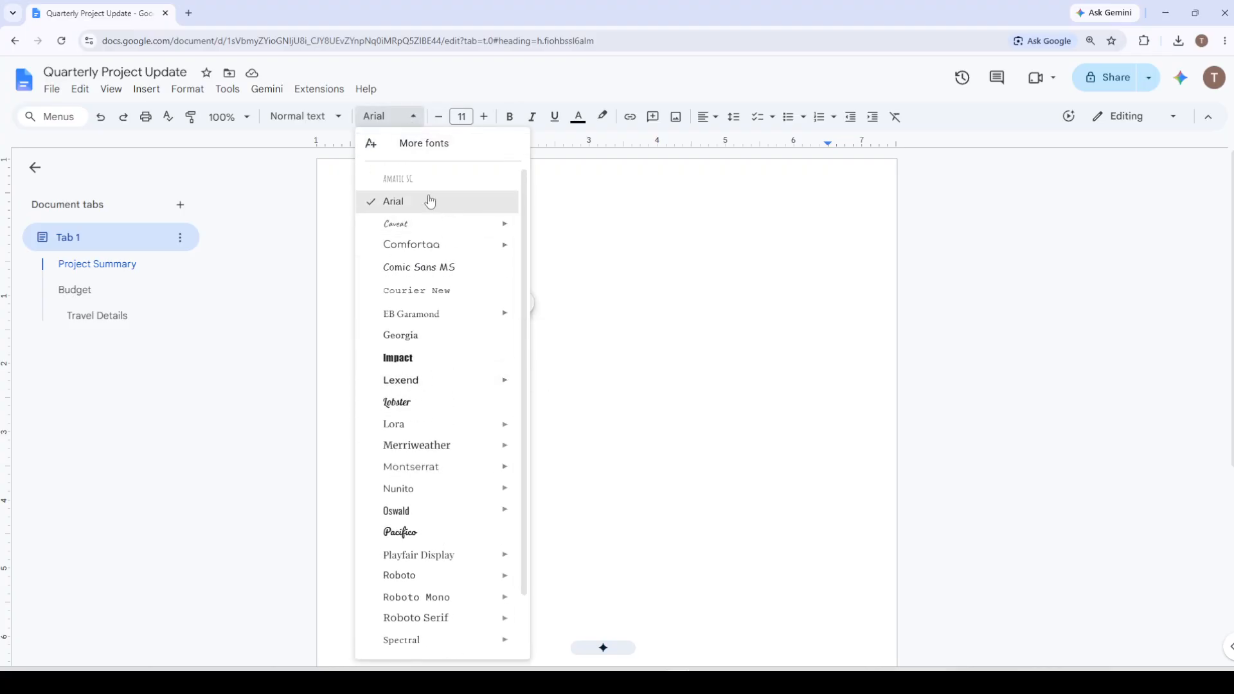
pyautogui.click(415, 119)
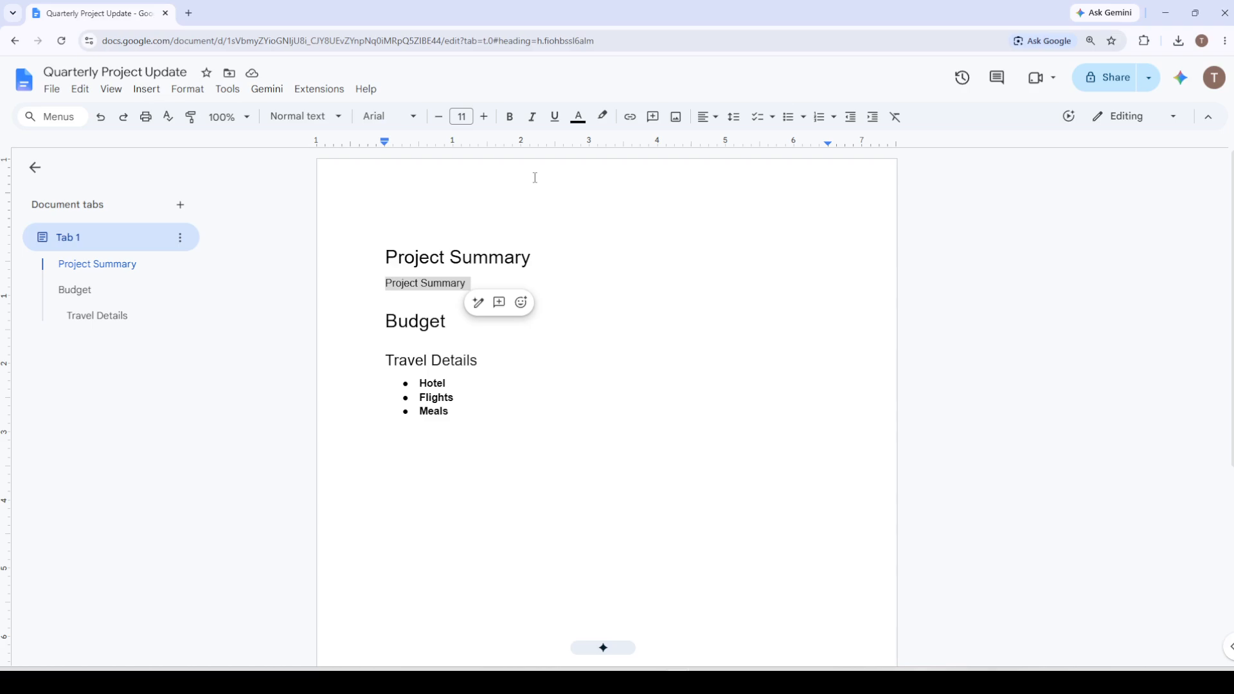
pyautogui.click(468, 116)
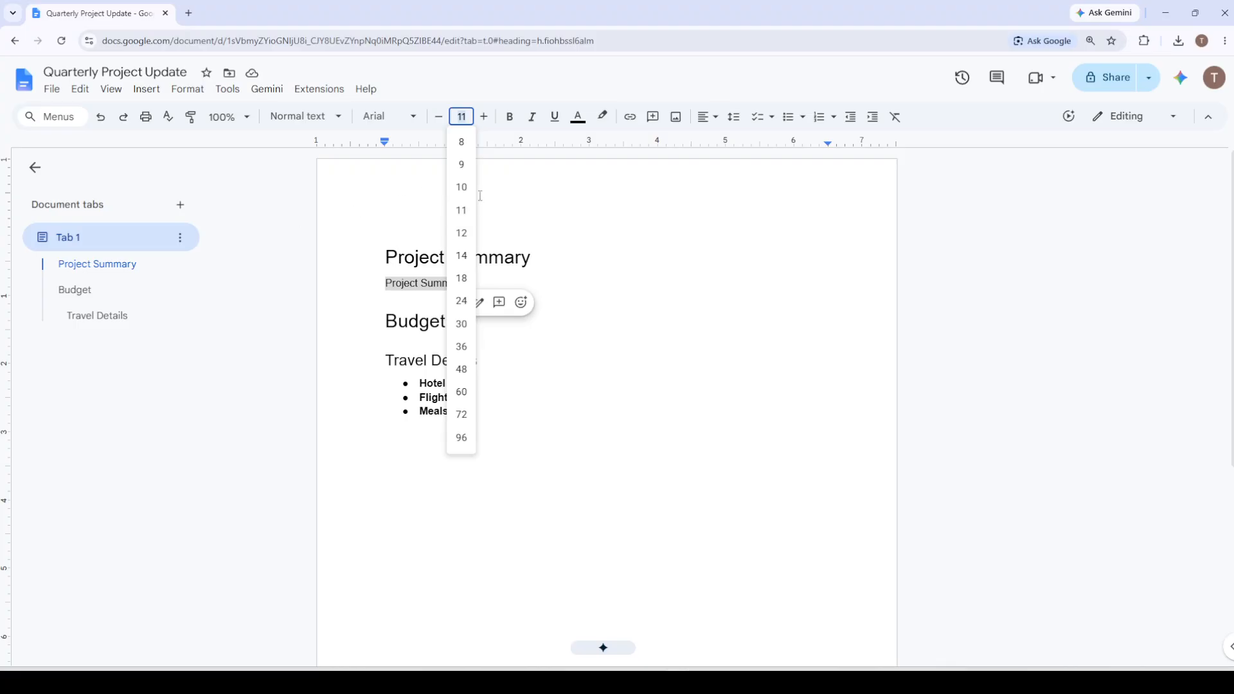
pyautogui.click(396, 243)
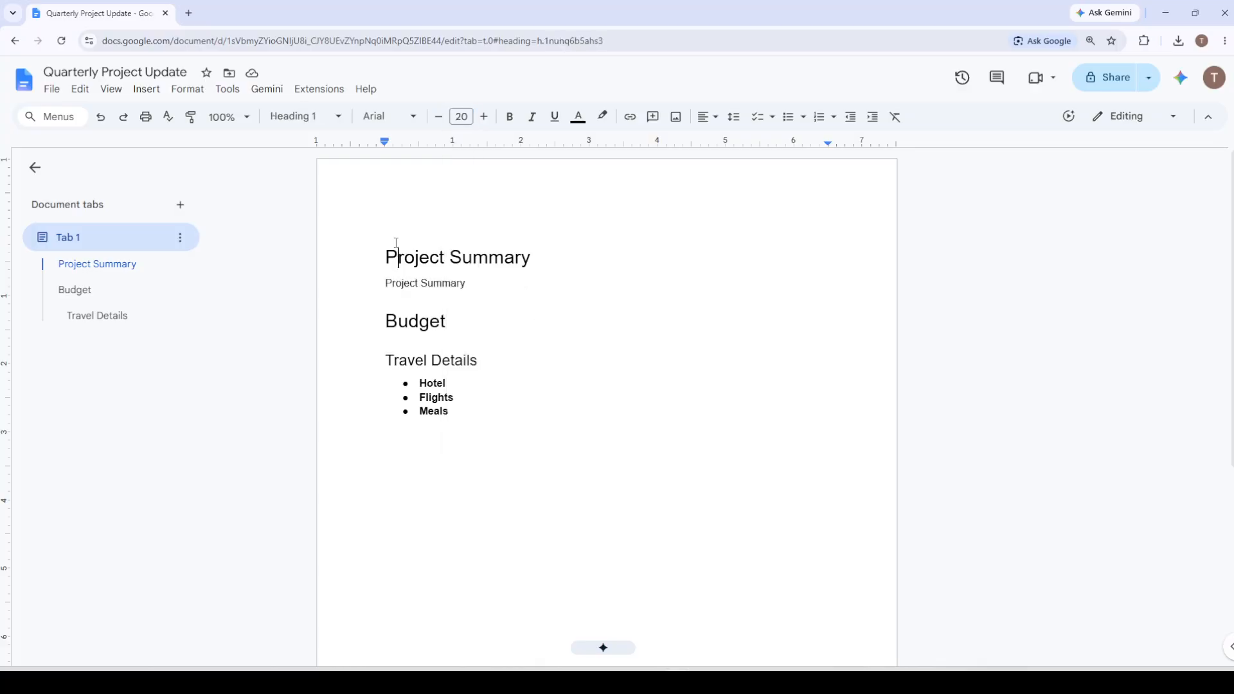
# Step: Try bold and italic on the "Project Summary" body line, switching each on and off again
pyautogui.tripleClick(475, 282)
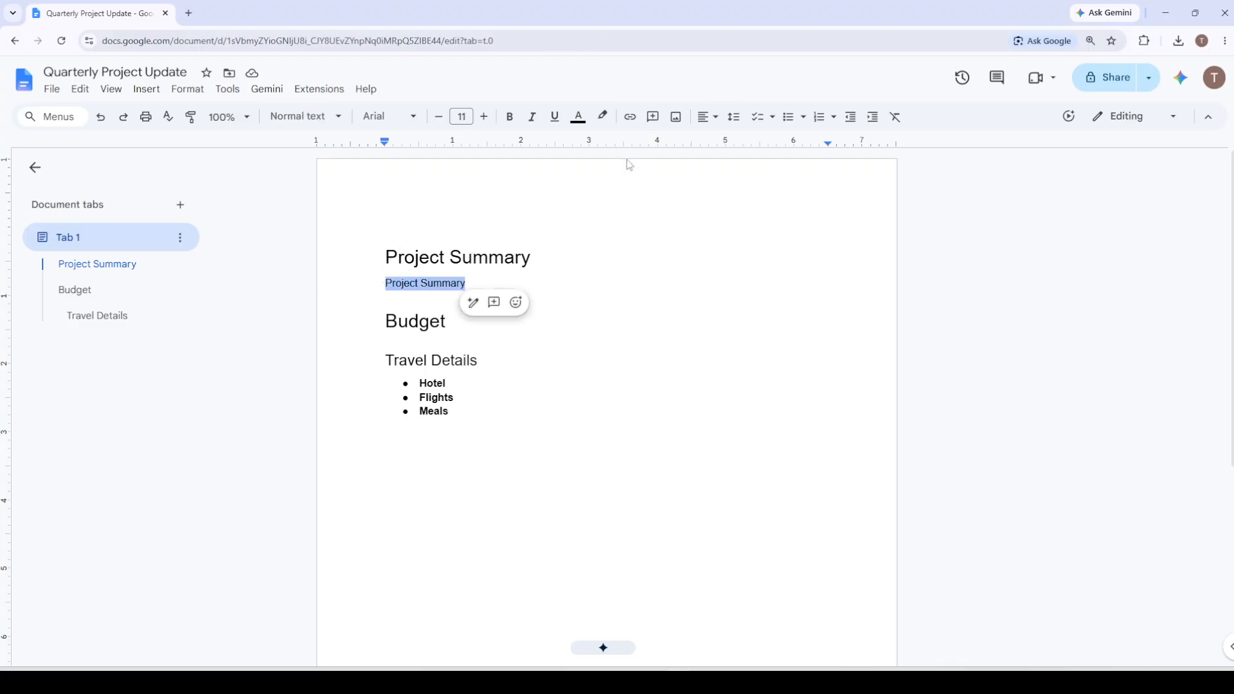
pyautogui.click(510, 117)
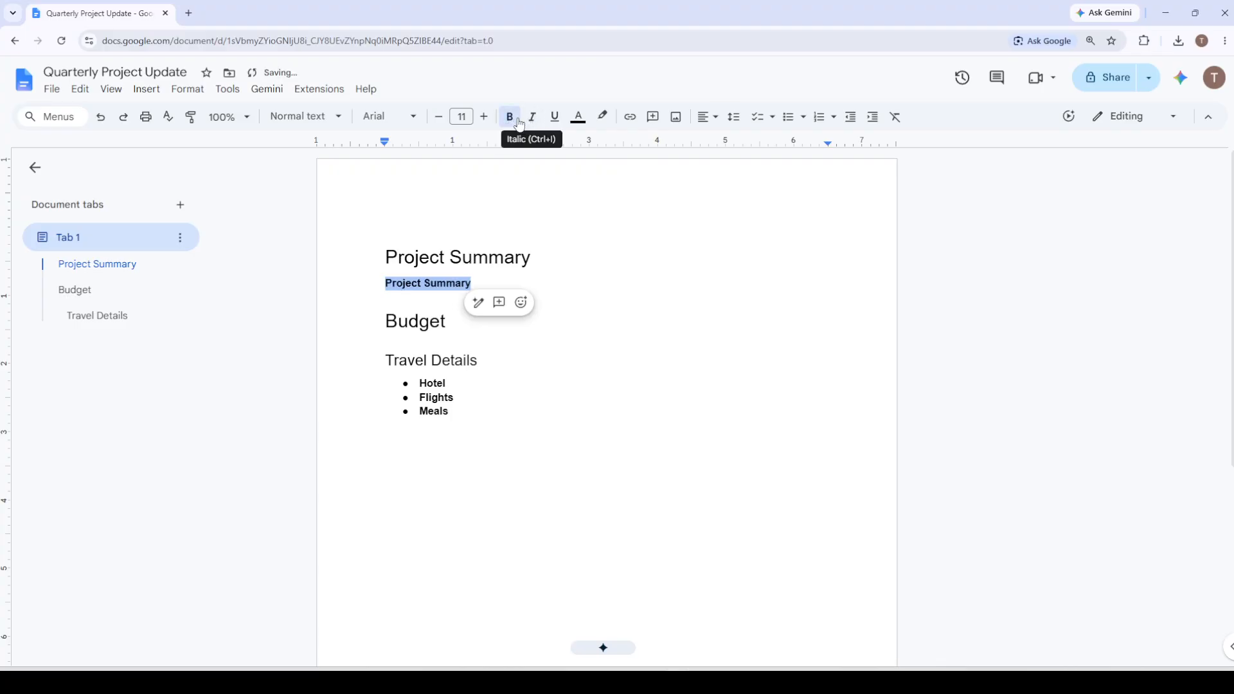
pyautogui.click(531, 118)
pyautogui.click(531, 118)
pyautogui.hotkey('ctrl', 'b')
pyautogui.hotkey('ctrl', 'b')
pyautogui.hotkey('ctrl', 'b')
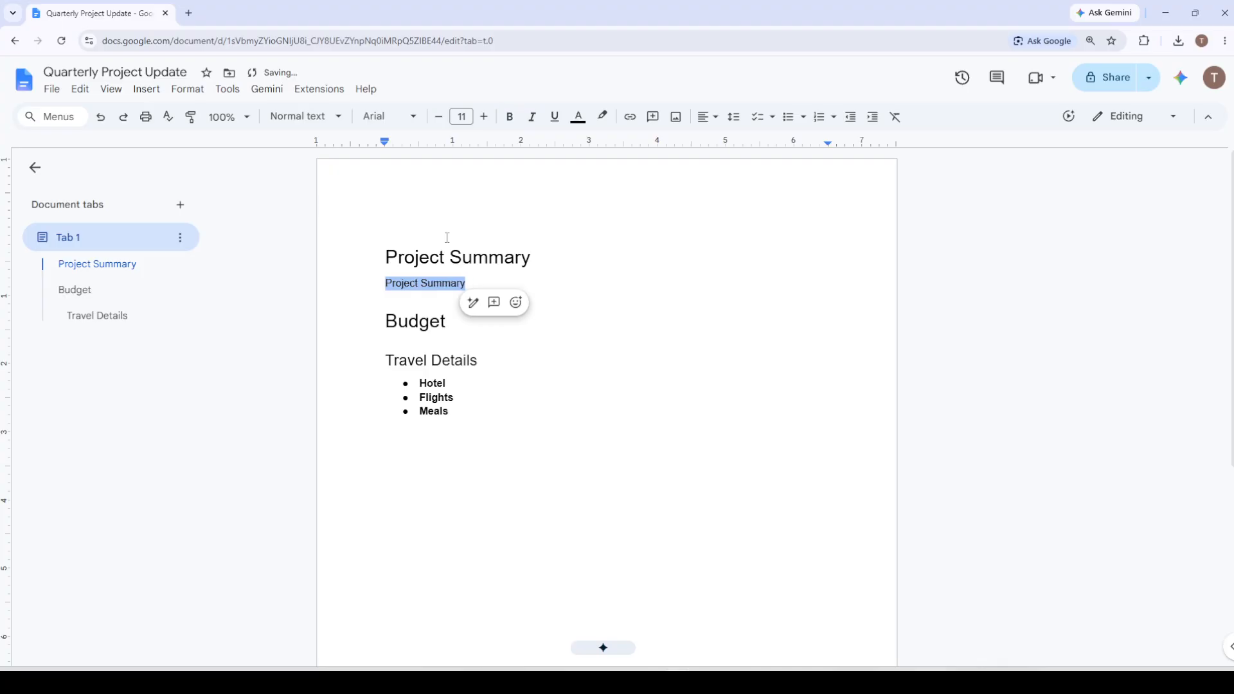
# Step: Try bold on the "Project Summary" body line, switch it off again, and color the line dark gray
pyautogui.hotkey('ctrl', 'b')
pyautogui.hotkey('ctrl', 'b')
pyautogui.click(578, 118)
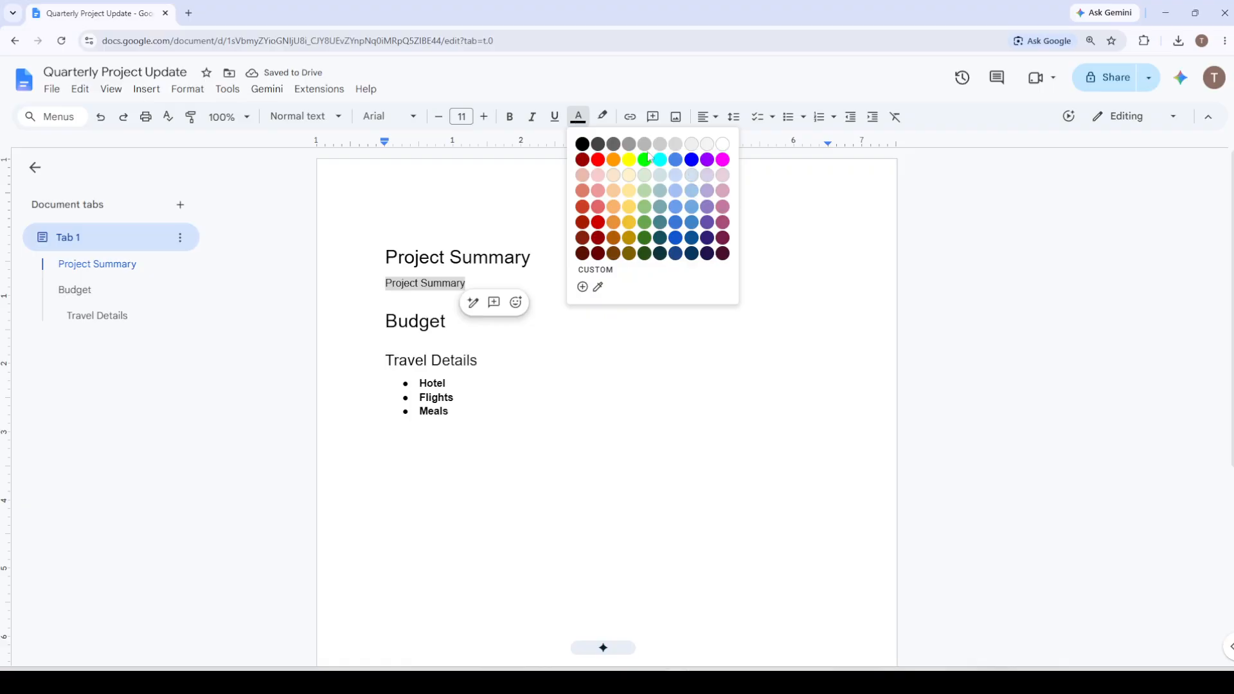
pyautogui.click(599, 146)
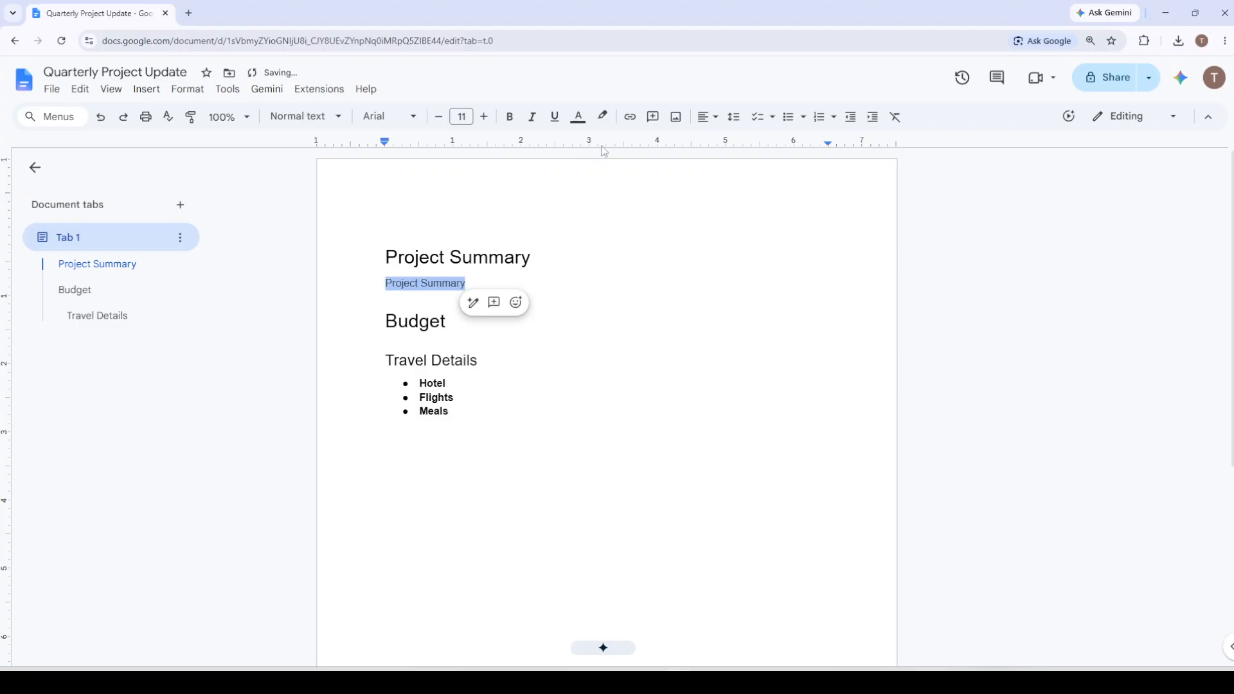
pyautogui.click(493, 300)
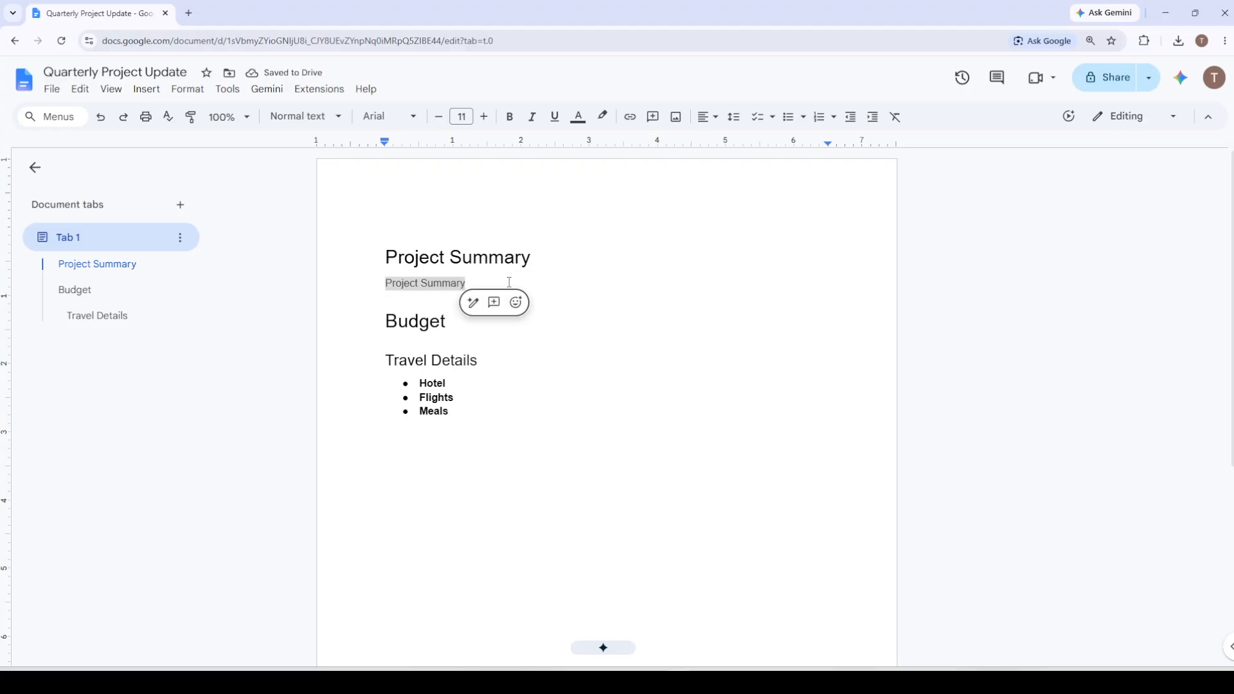
pyautogui.click(504, 257)
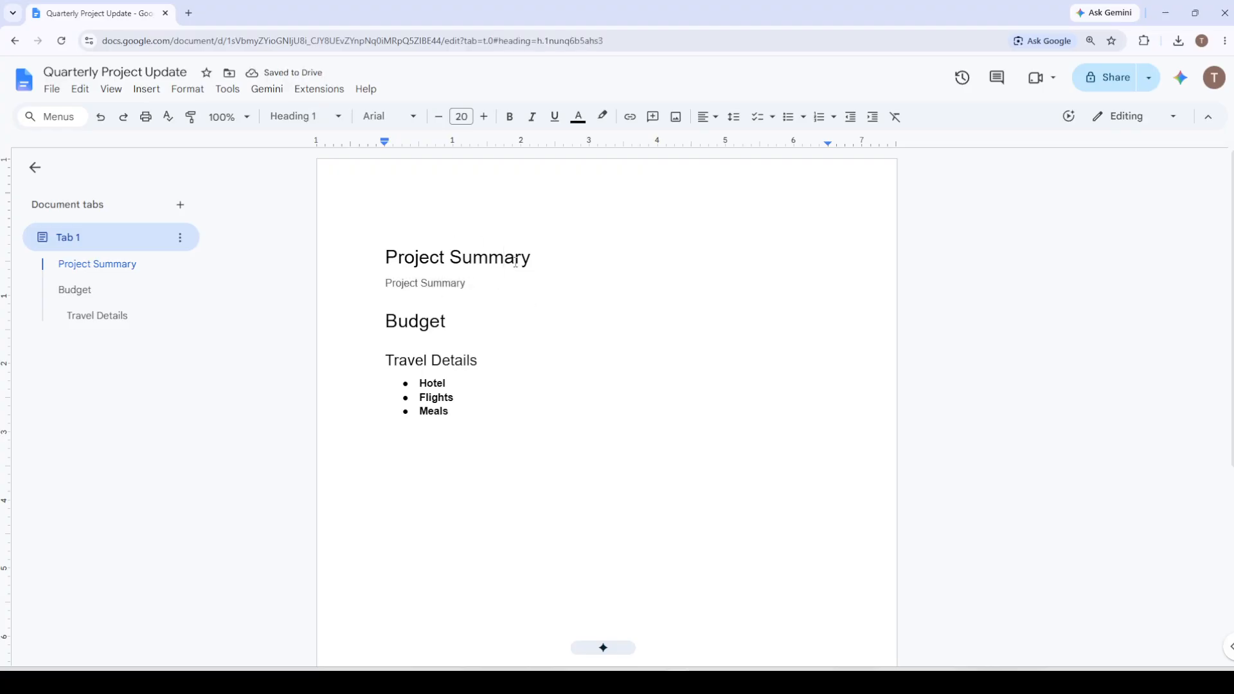
pyautogui.click(500, 288)
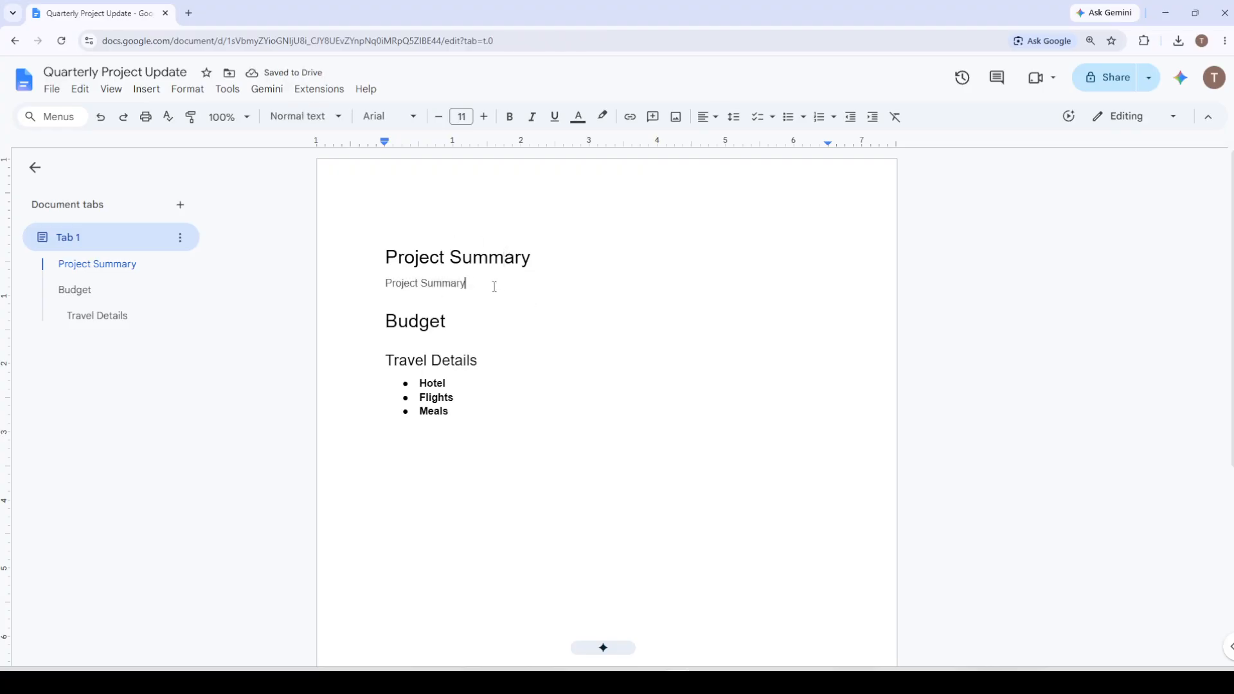
# Step: Clear all formatting from the "Project Summary" body line
pyautogui.moveTo(474, 283); pyautogui.dragTo(384, 283)
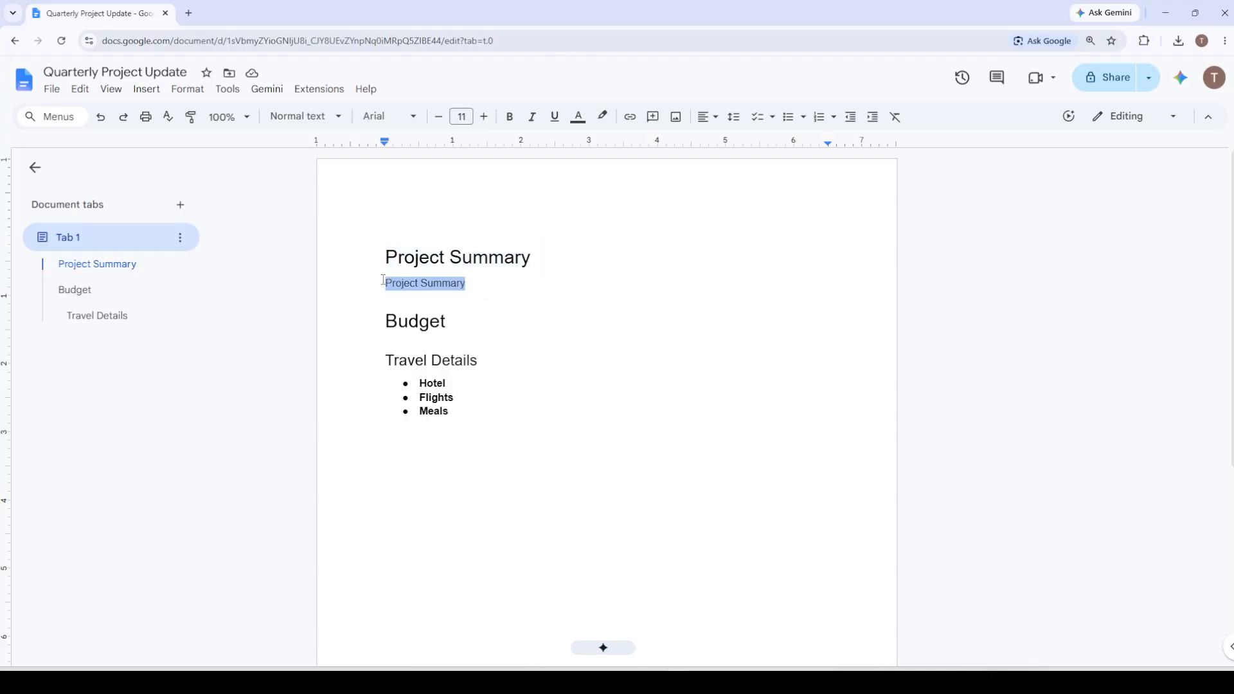
pyautogui.click(181, 90)
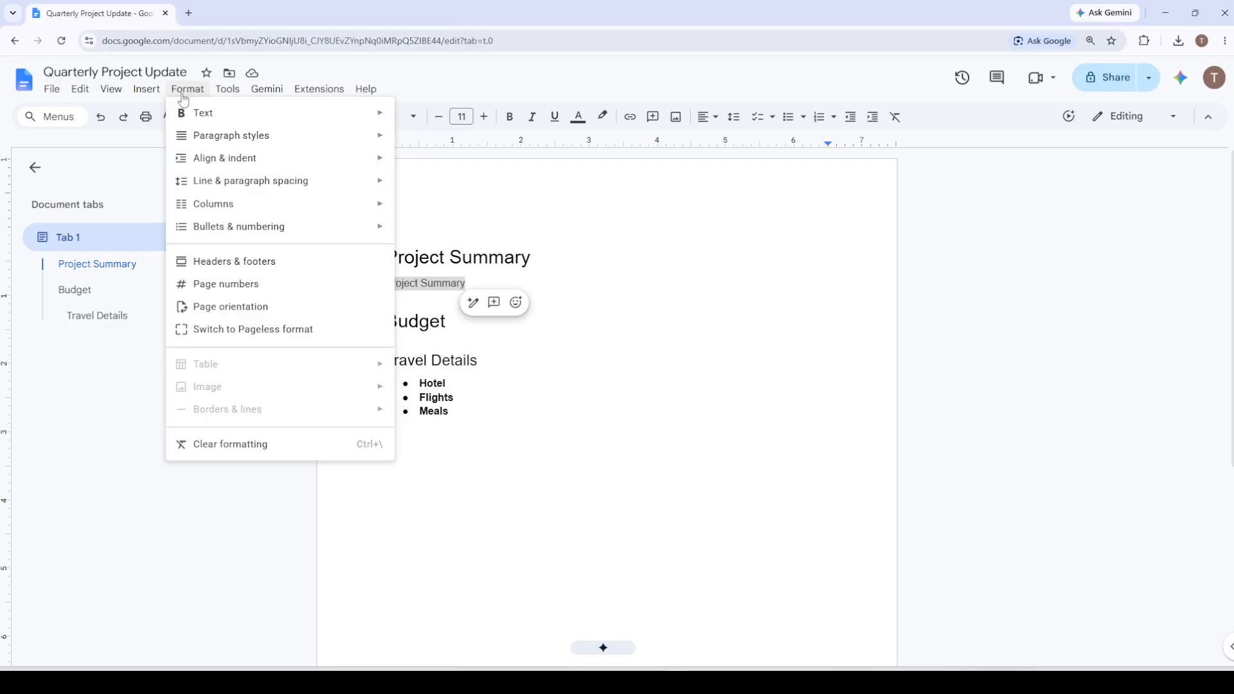
pyautogui.click(208, 443)
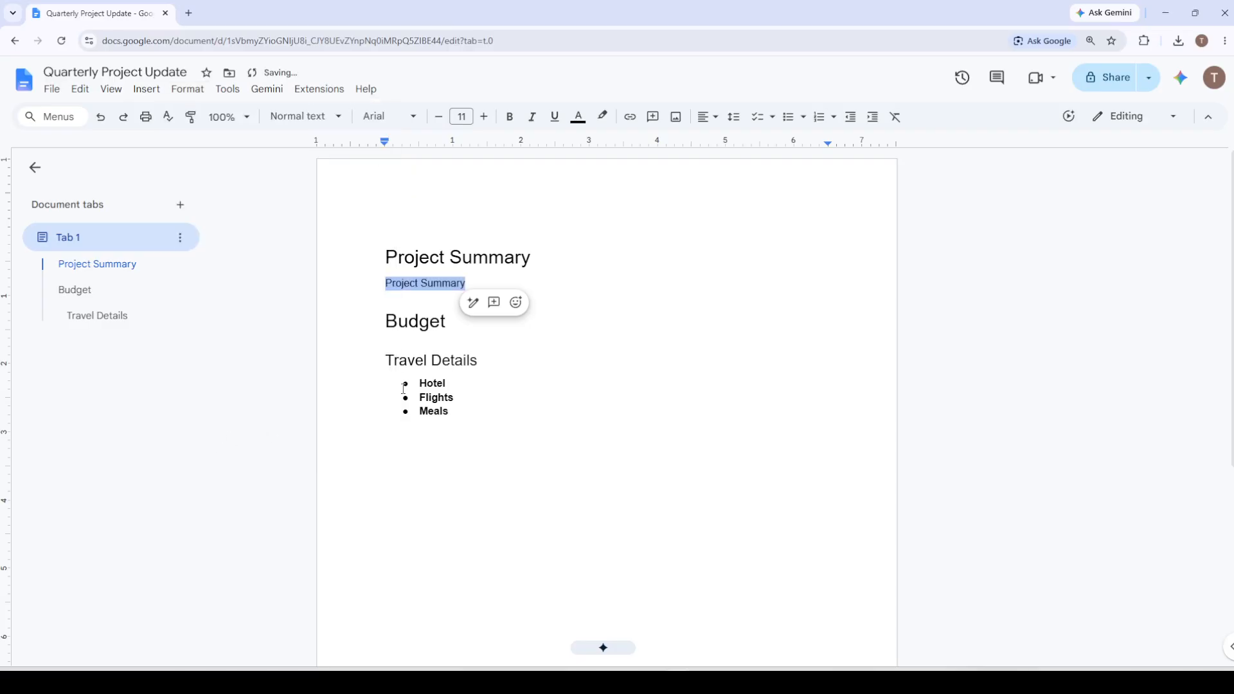
pyautogui.click(570, 355)
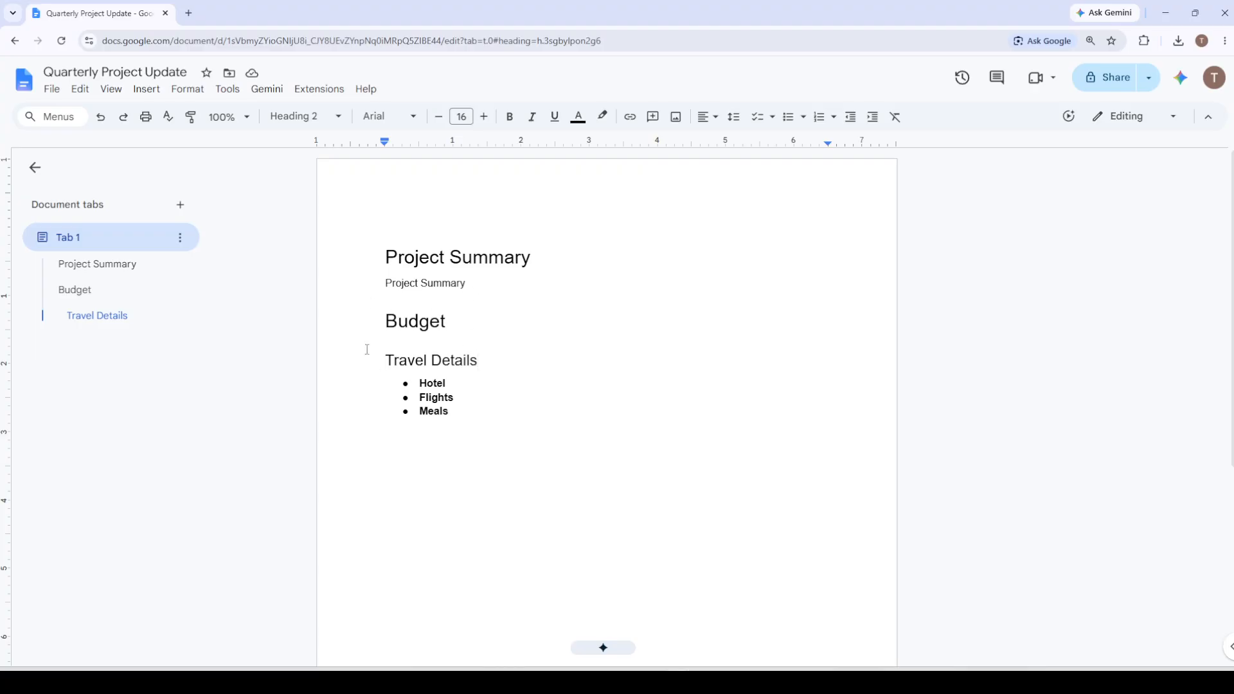
# Step: End the bulleted list after Meals and add a line reading "Travel Policy" below it, separated by one blank line
pyautogui.click(495, 412)
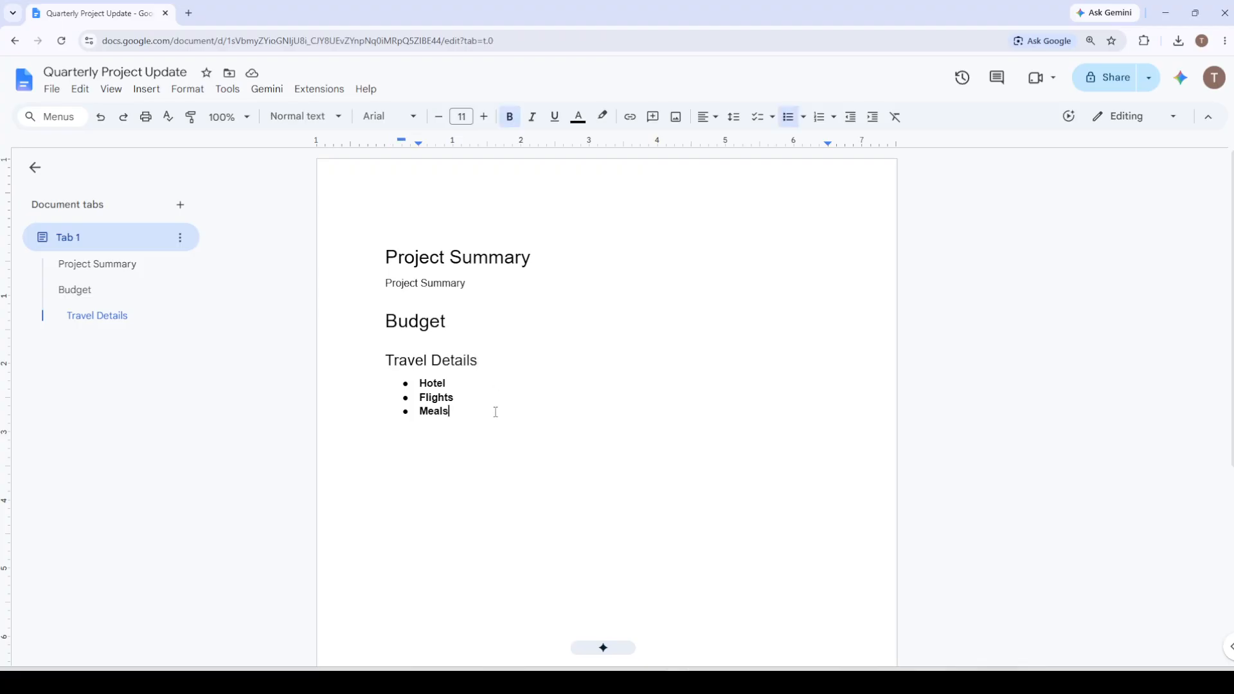
pyautogui.click(486, 362)
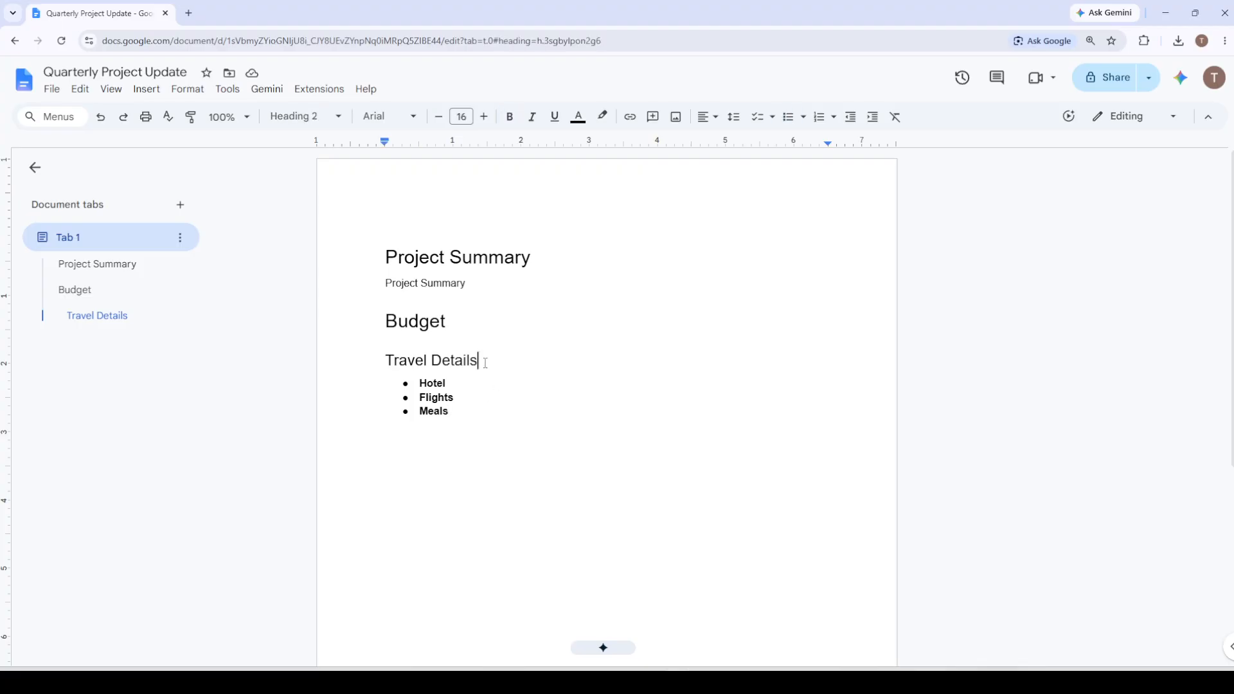
pyautogui.click(496, 417)
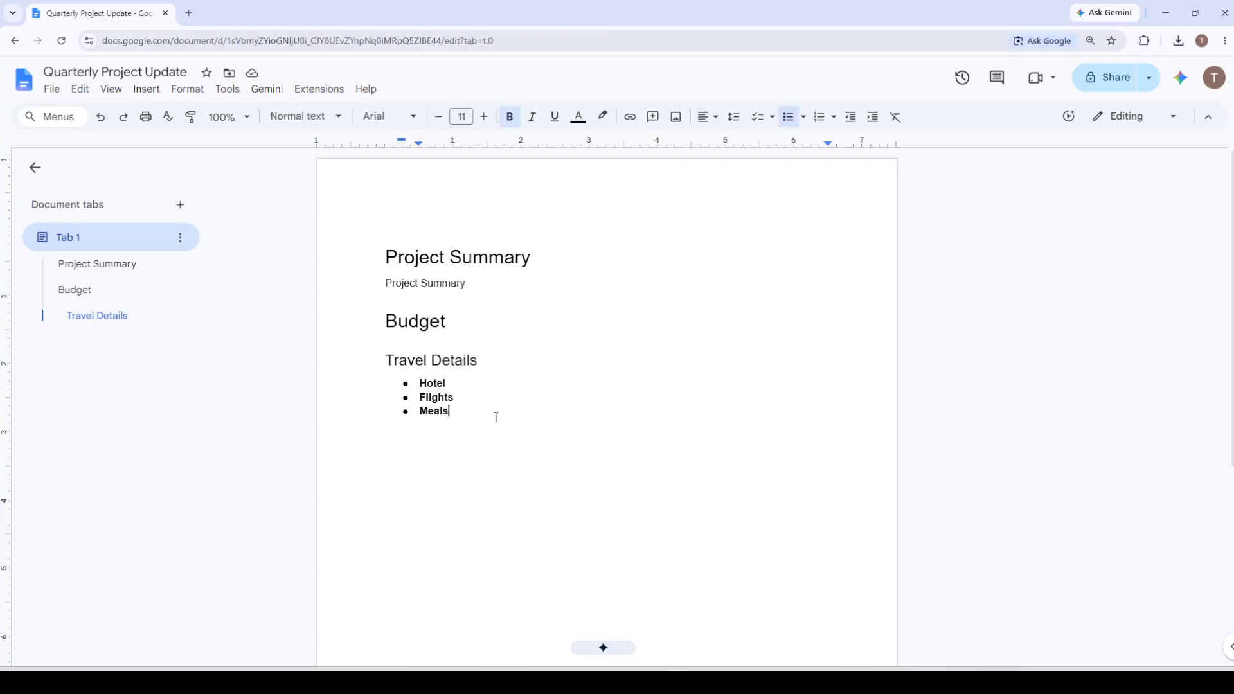
pyautogui.press('Return')
pyautogui.press('Return')
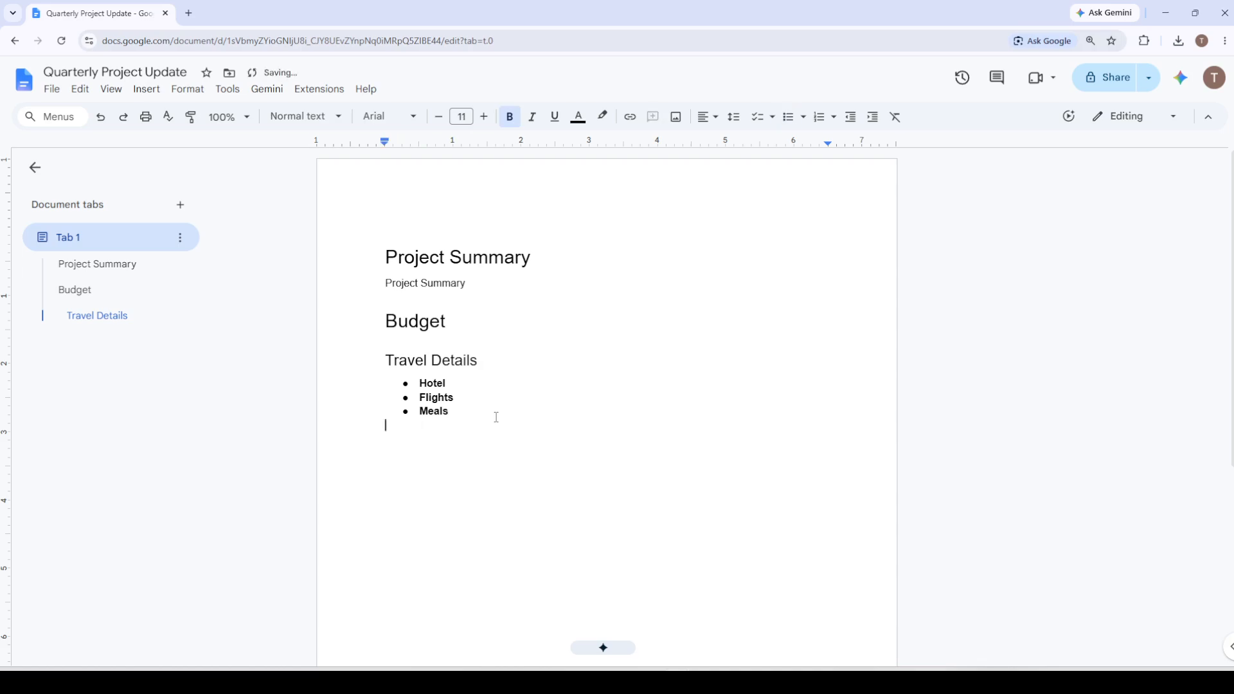
pyautogui.press('Return')
pyautogui.write('Travel Policy')
# Step: Link the "Travel Policy" text to example.com
pyautogui.hotkey('shift', 'Home')
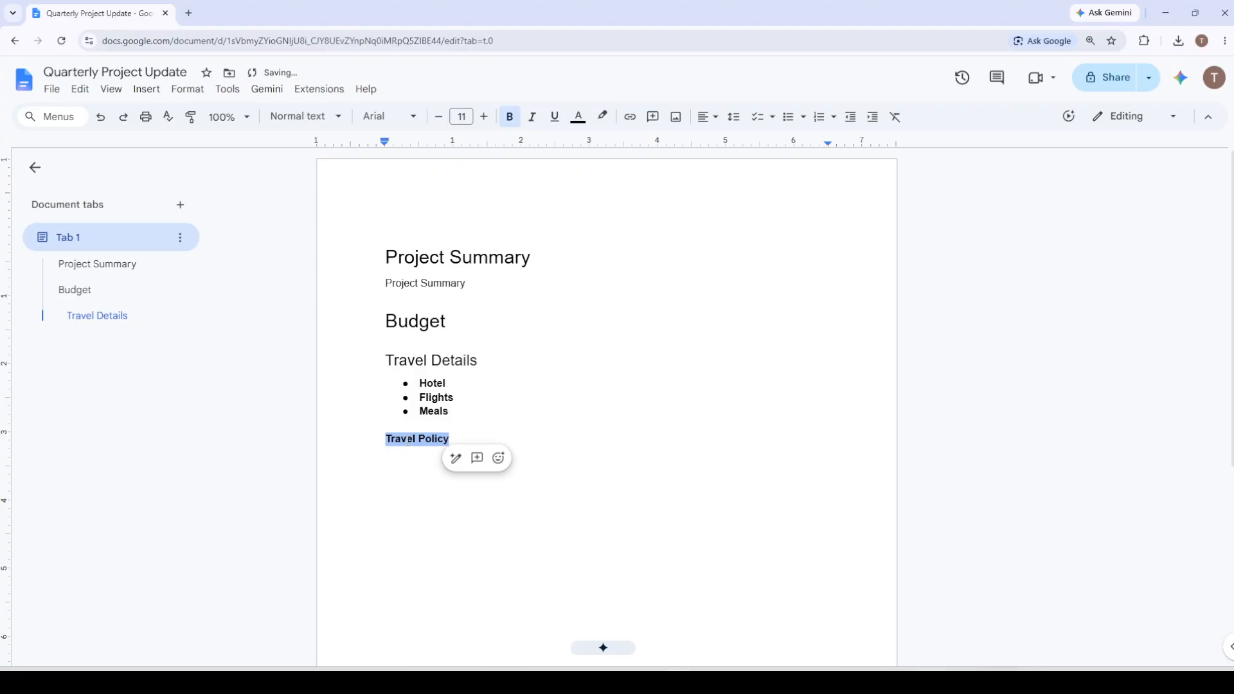
pyautogui.rightClick(408, 439)
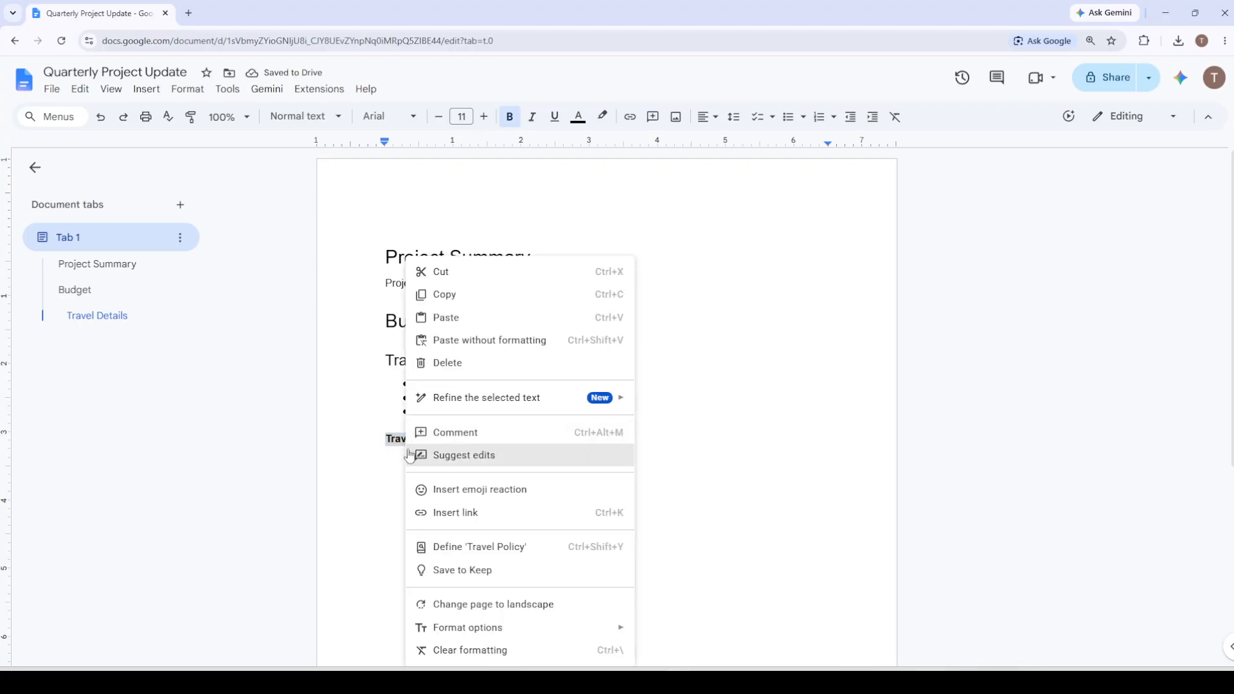
pyautogui.click(458, 513)
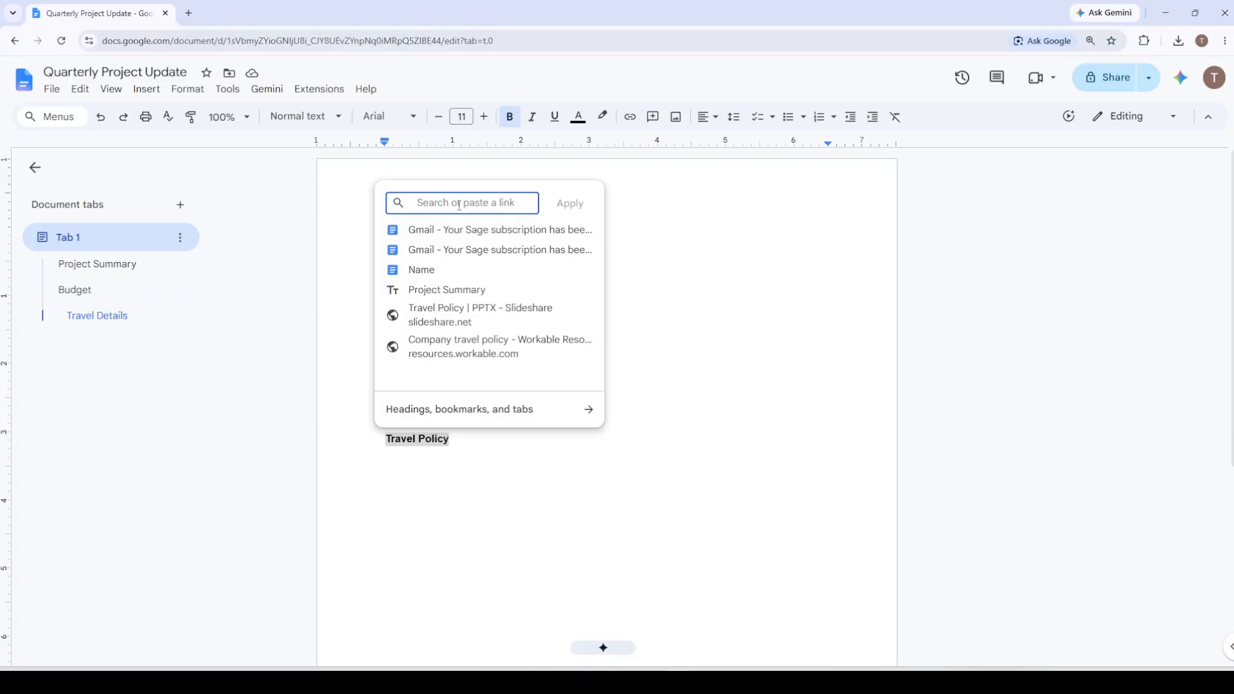
pyautogui.write('exc')
pyautogui.write('ampl')
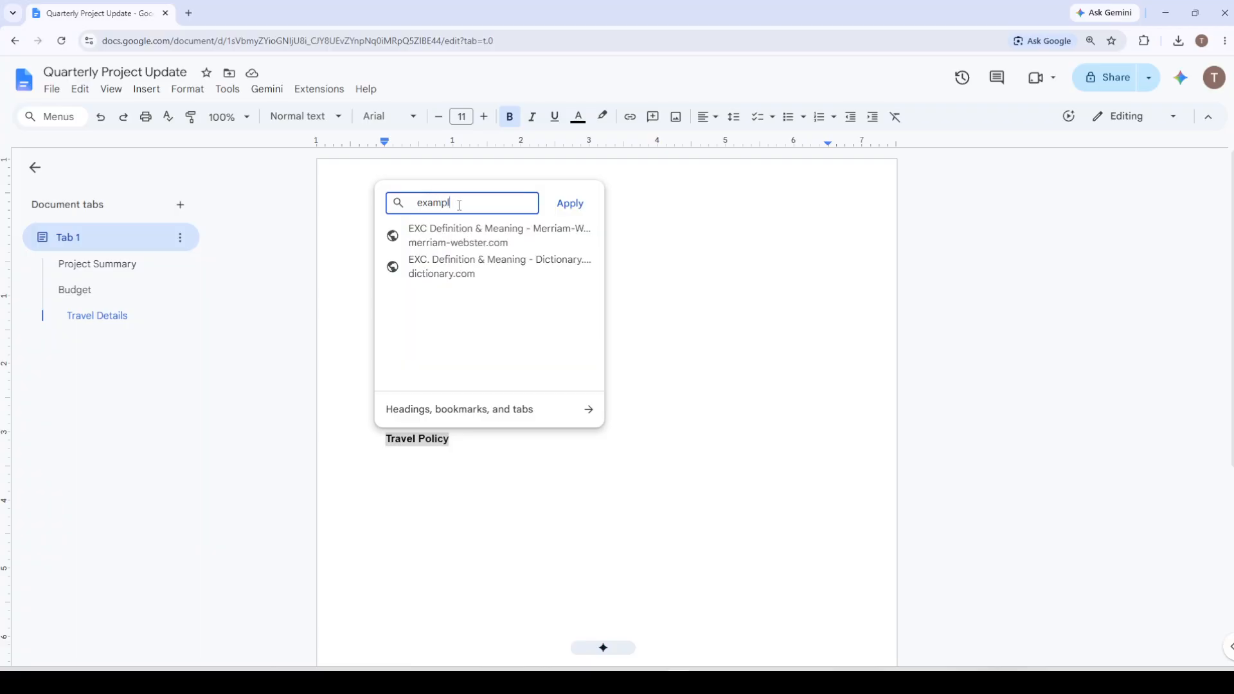
pyautogui.write('e.com')
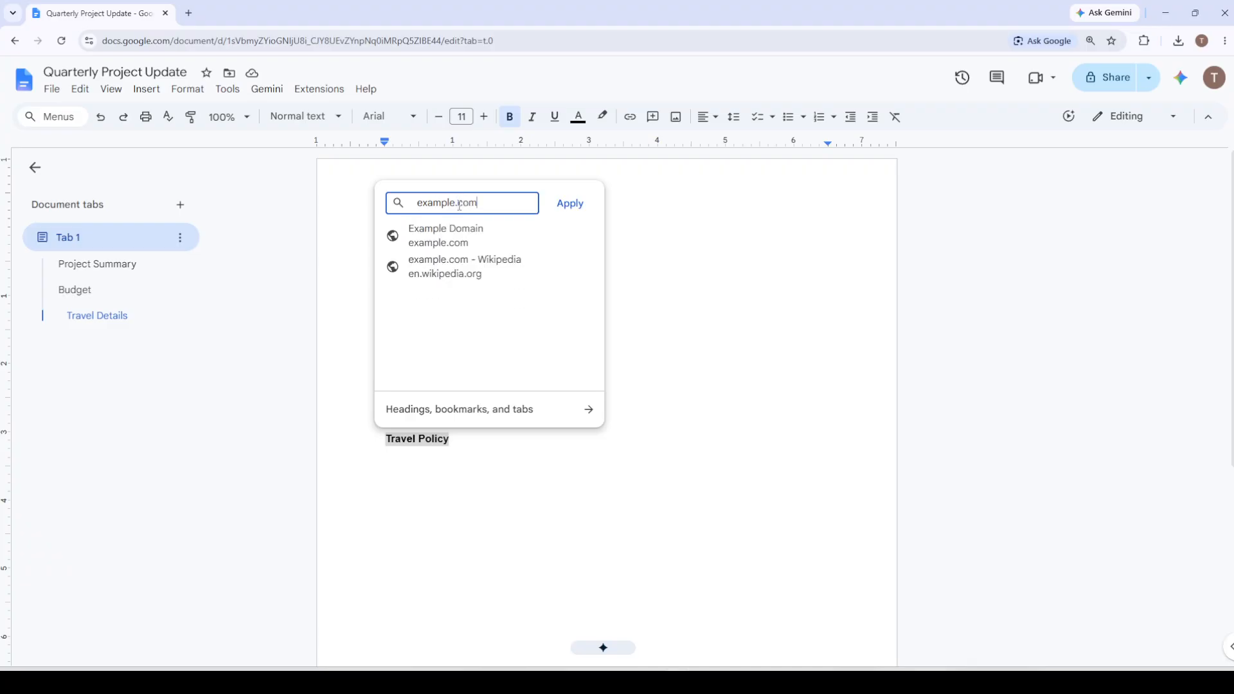
pyautogui.click(571, 203)
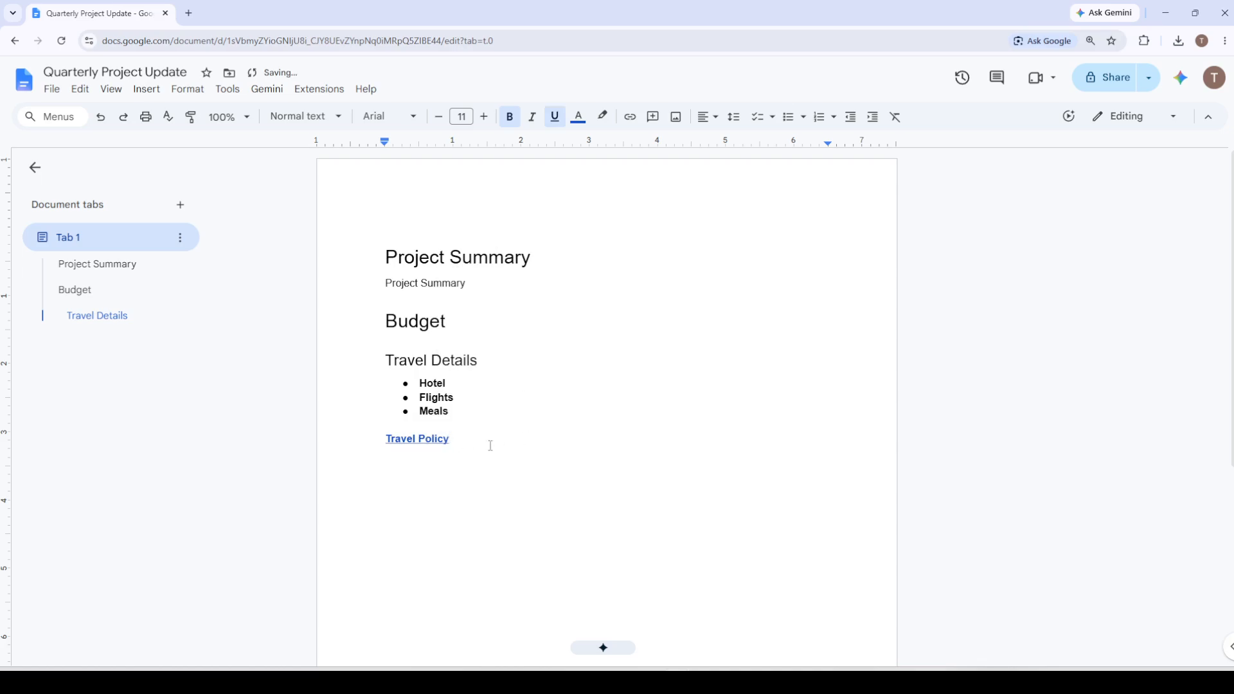
# Step: Search the web for "project timeline" images to insert after the Travel Policy link
pyautogui.click(142, 91)
pyautogui.moveTo(191, 121)
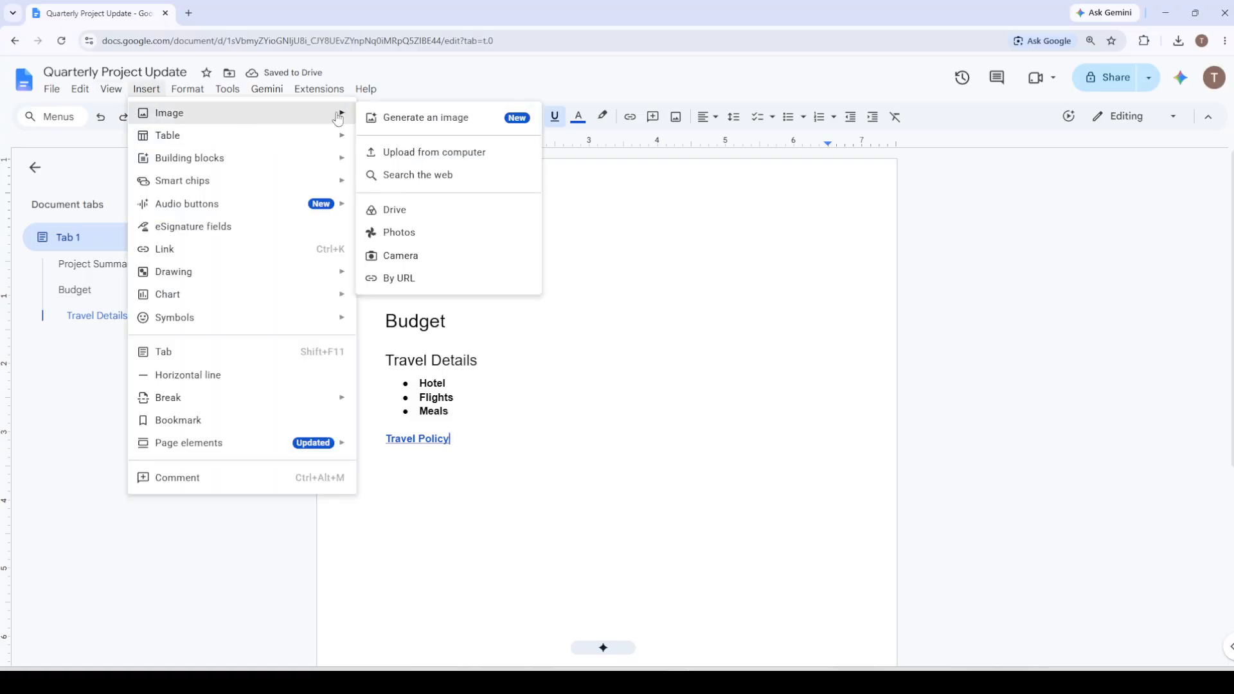
pyautogui.click(426, 172)
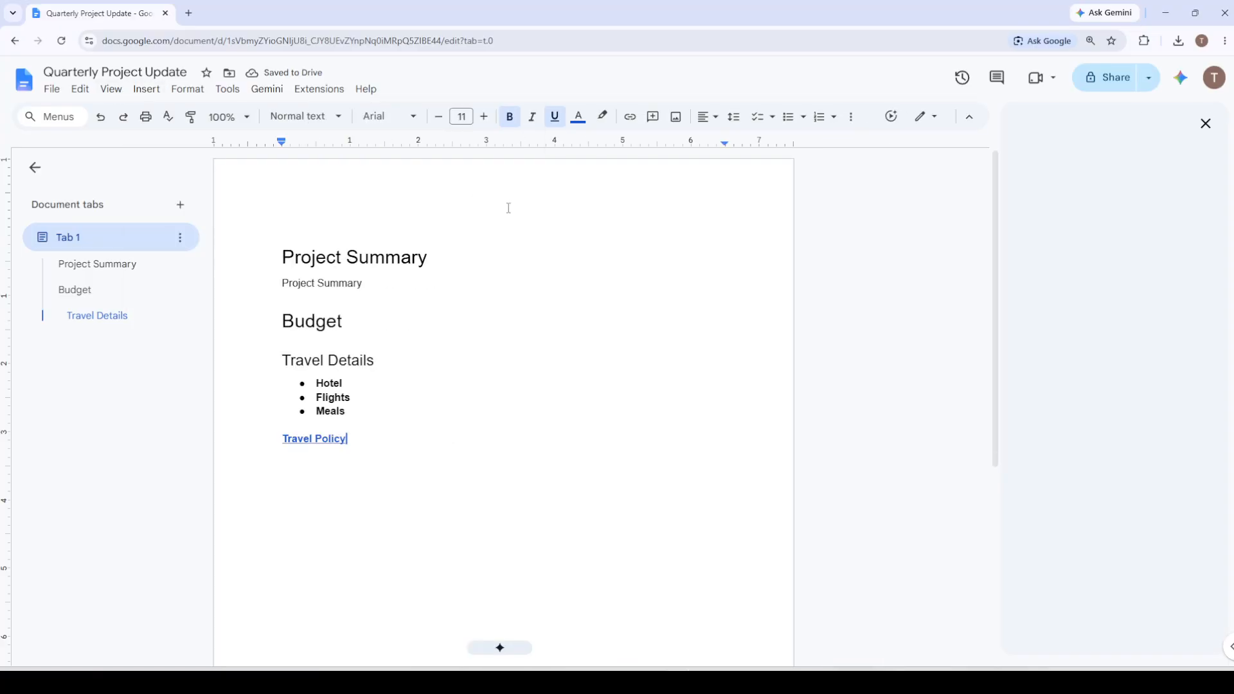
pyautogui.click(1088, 167)
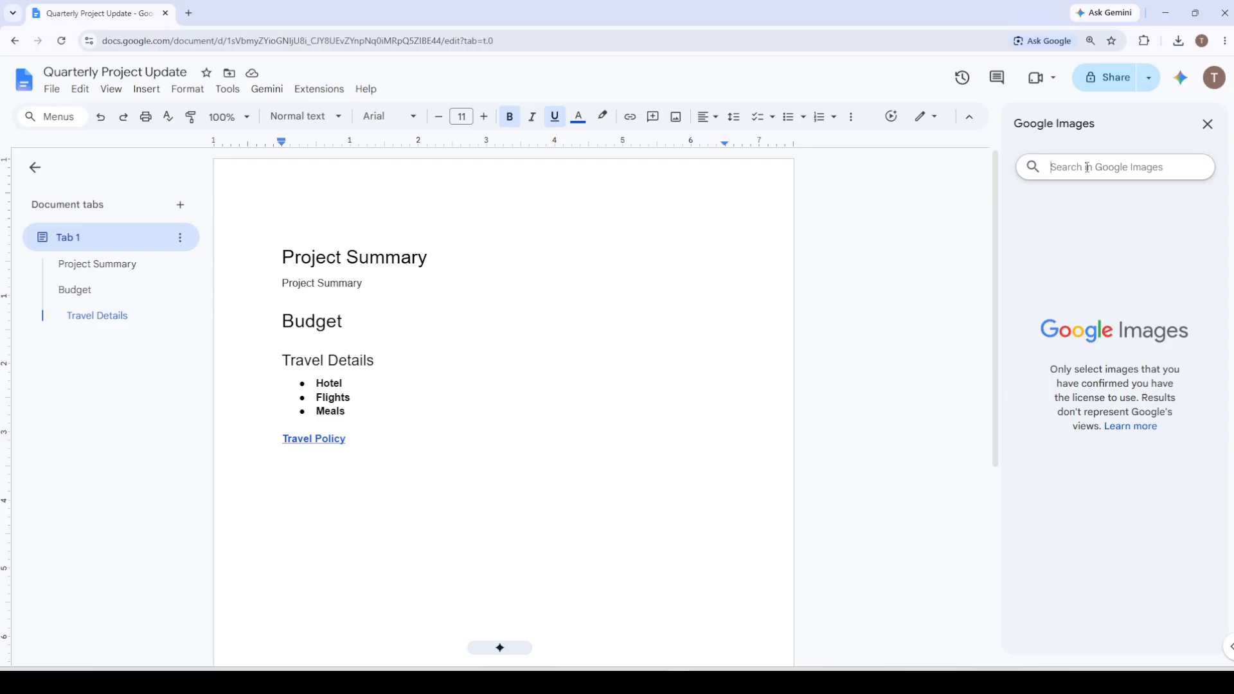
pyautogui.write('project timeline')
pyautogui.press('Return')
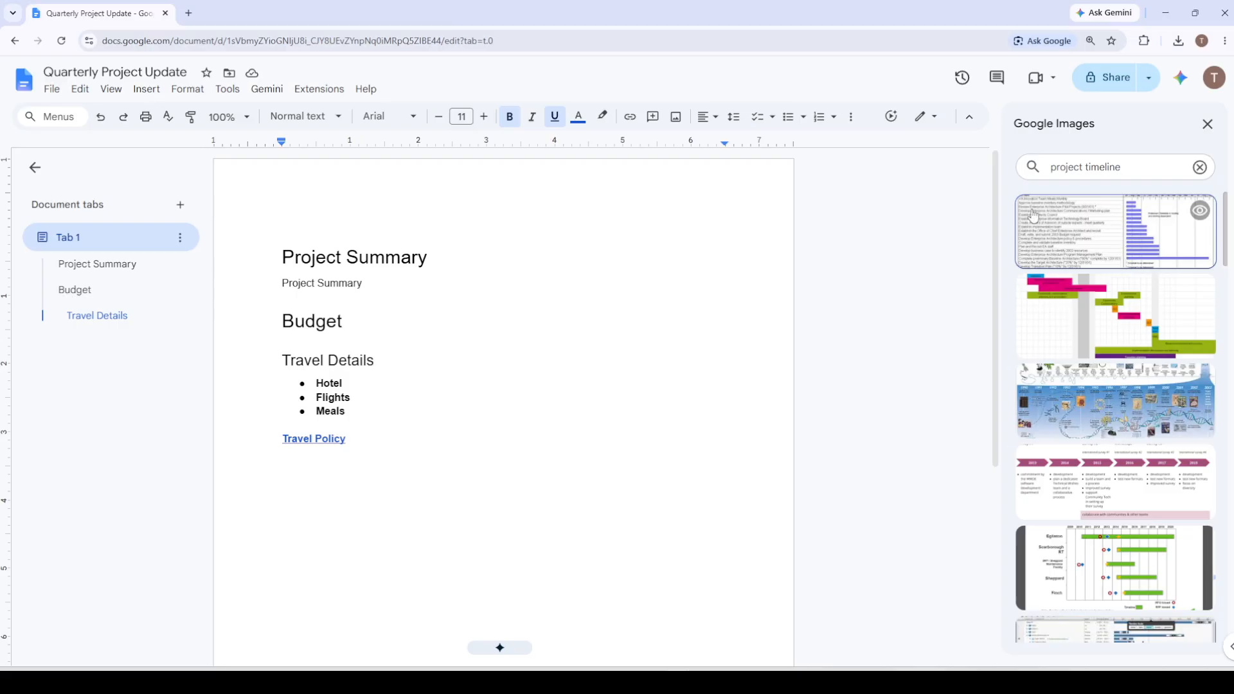
# Step: Insert the photo of pink and orange sticky notes from the image results after the Travel Policy link
pyautogui.scroll(-2, 1088, 342)
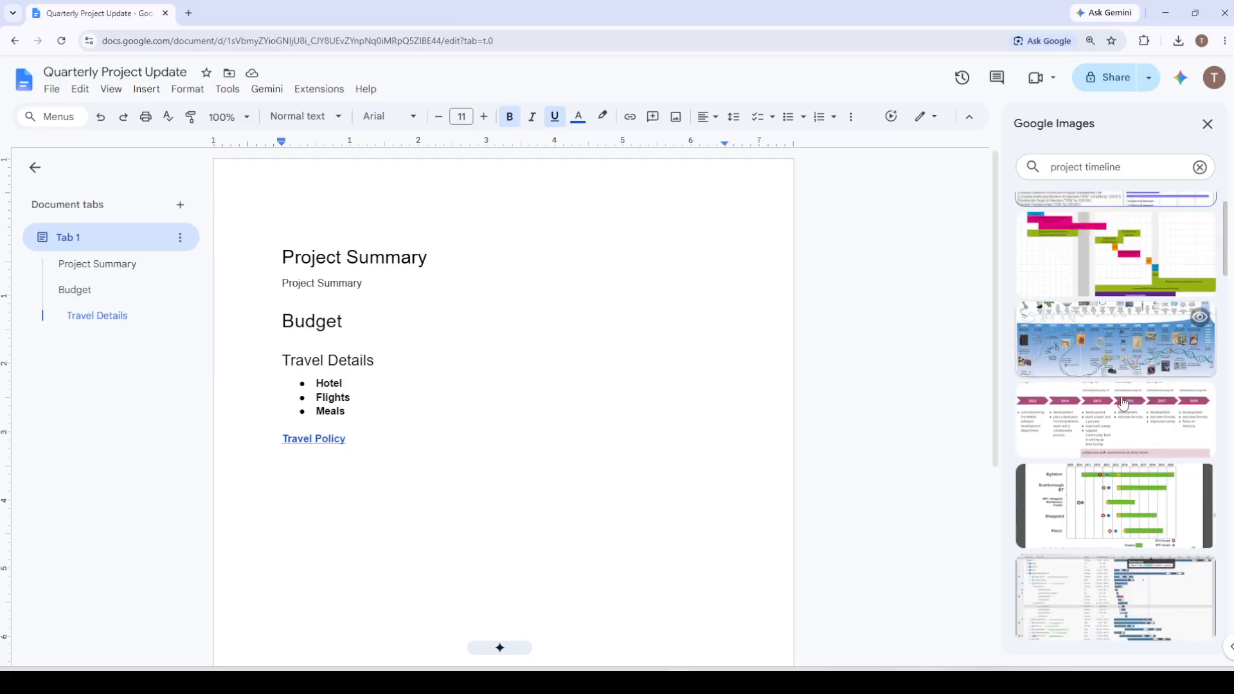
pyautogui.scroll(-3, 1100, 354)
pyautogui.scroll(-3, 1093, 334)
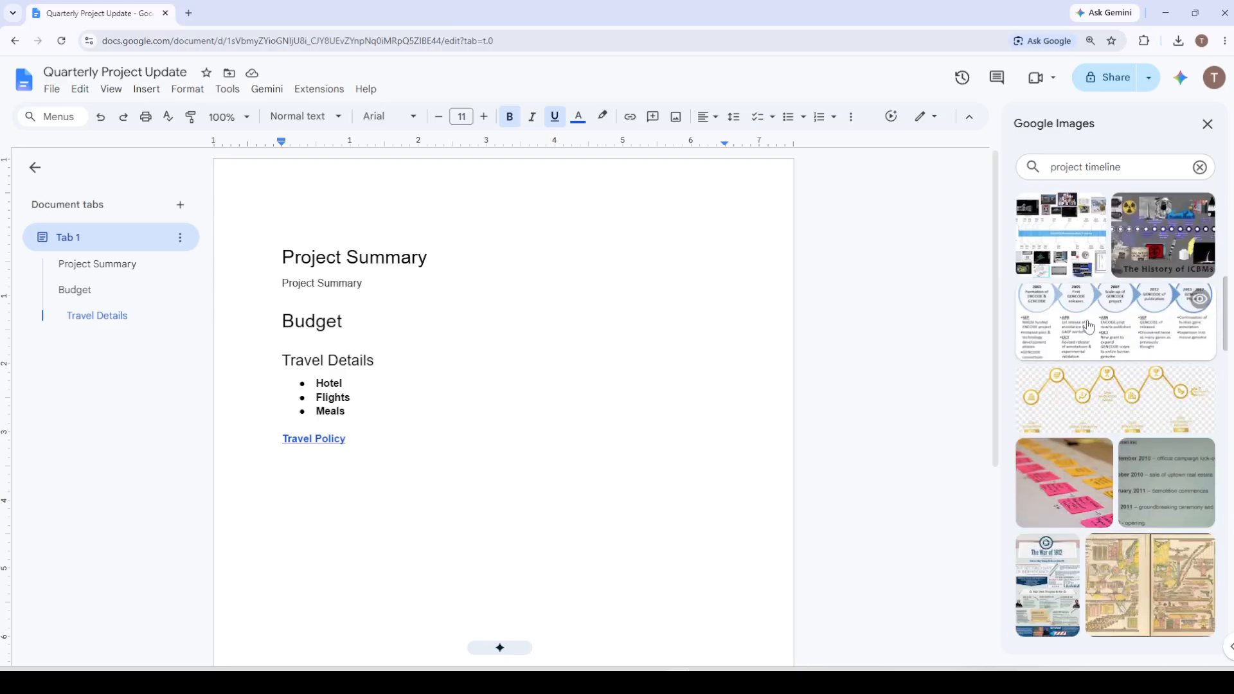
pyautogui.scroll(-3, 1093, 334)
pyautogui.click(1081, 362)
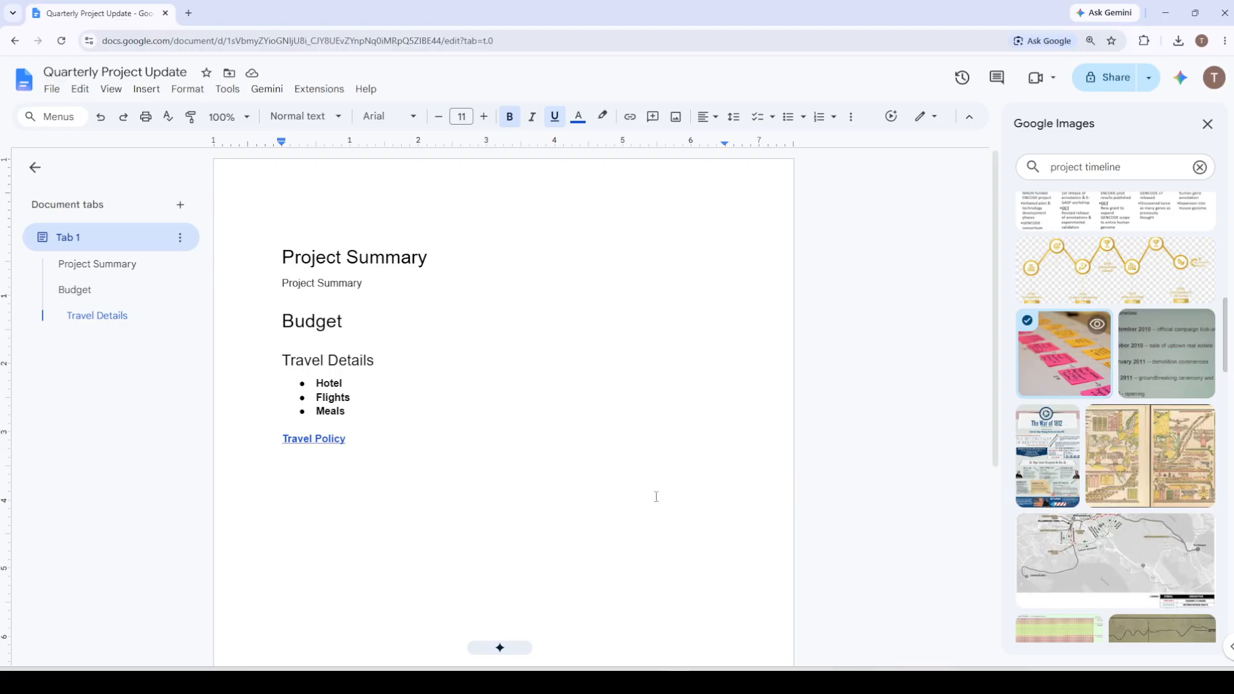
pyautogui.click(1171, 639)
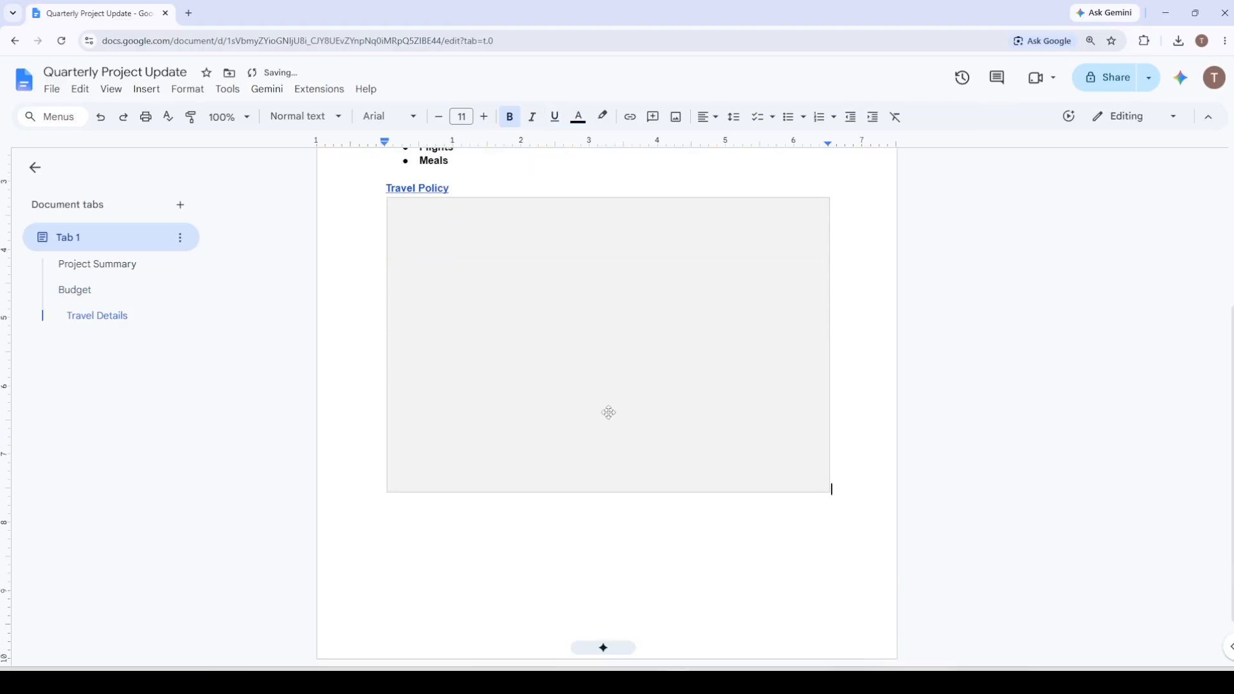
# Step: Set the sticky-note image's text wrapping to Wrap text
pyautogui.click(614, 372)
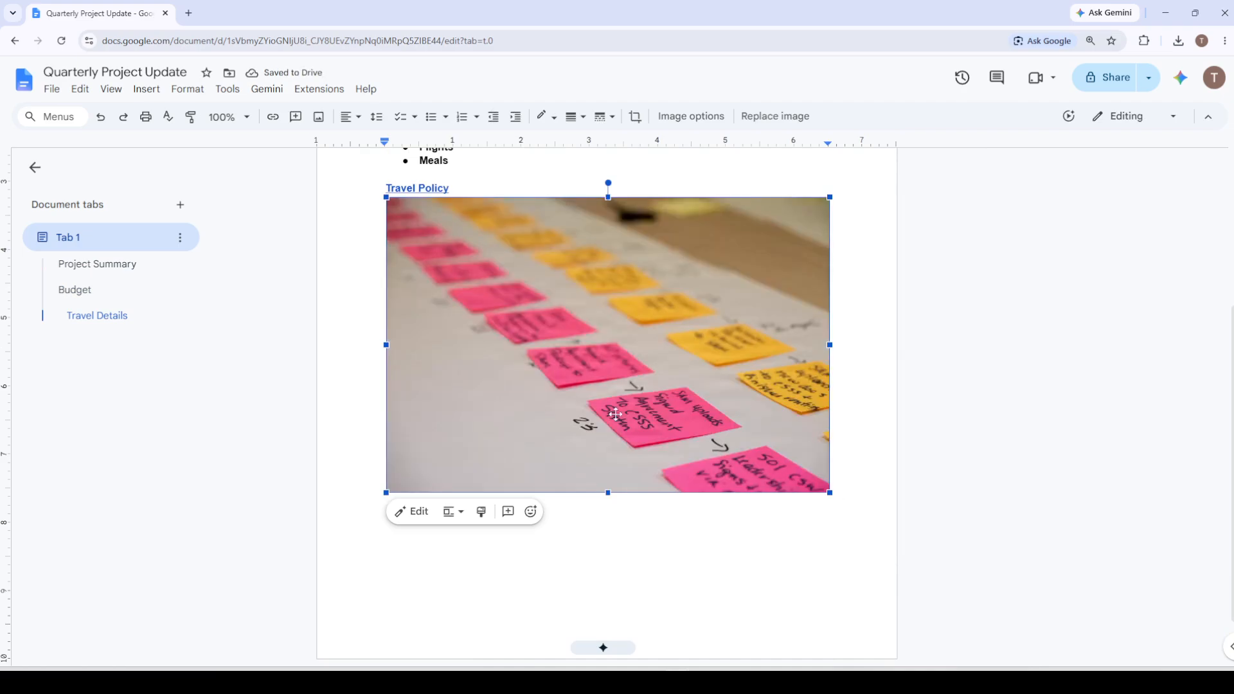
pyautogui.click(451, 517)
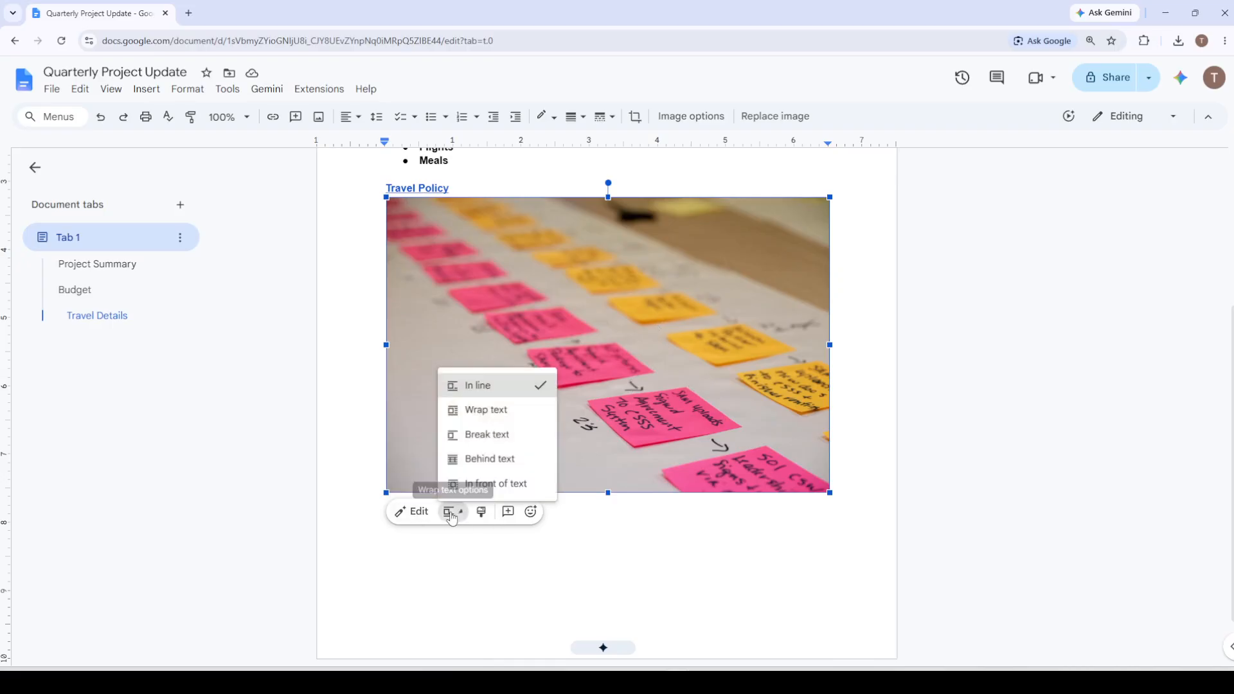
pyautogui.click(486, 411)
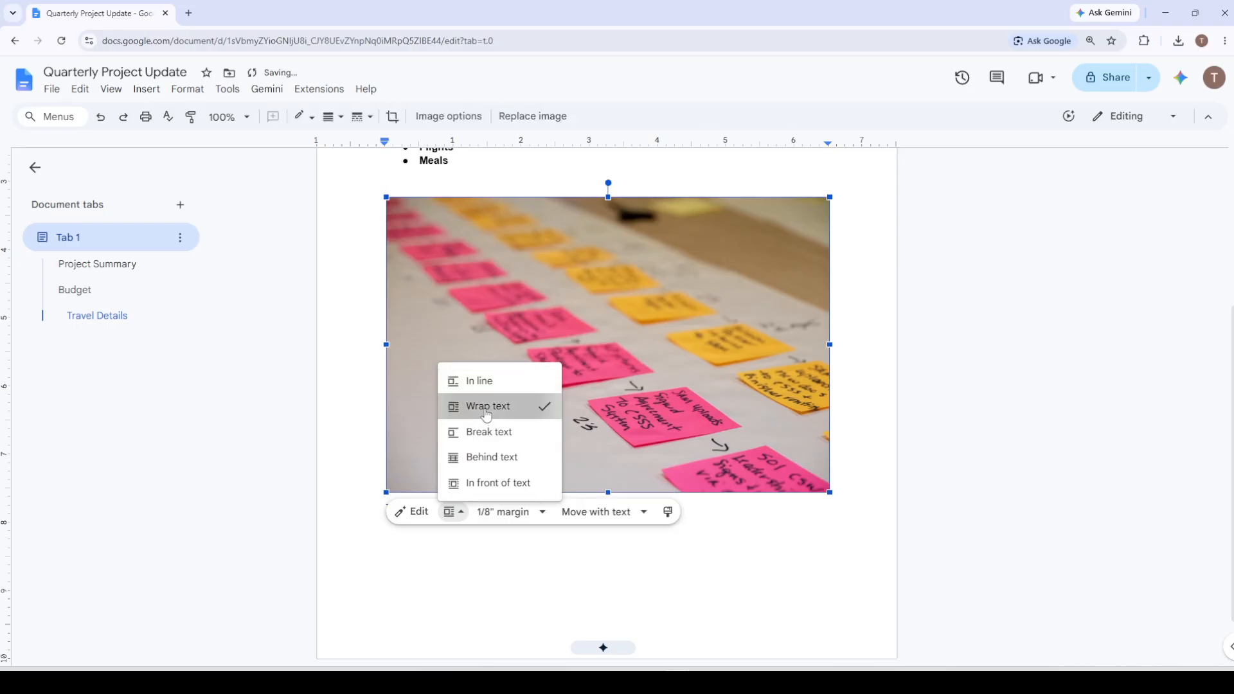
pyautogui.click(760, 569)
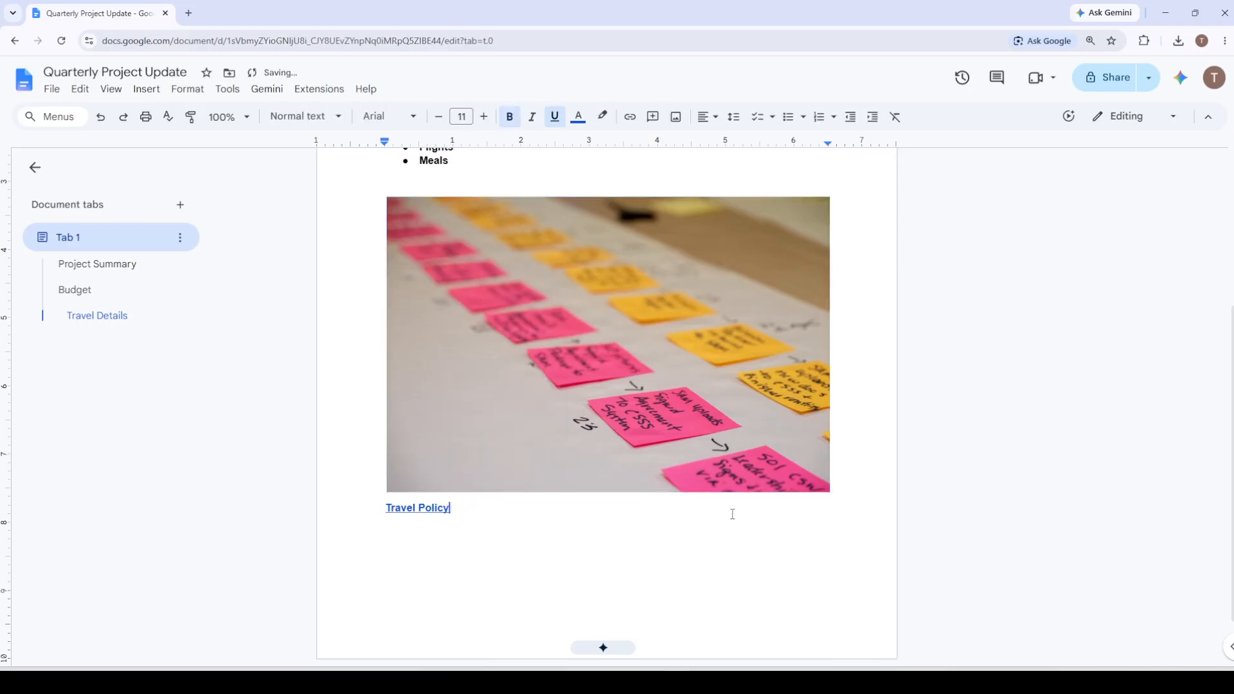
# Step: Move the sticky-note image slightly up so it sits directly below the Meals bullet
pyautogui.scroll(2, 733, 515)
pyautogui.click(607, 483)
pyautogui.moveTo(607, 483); pyautogui.dragTo(608, 460)
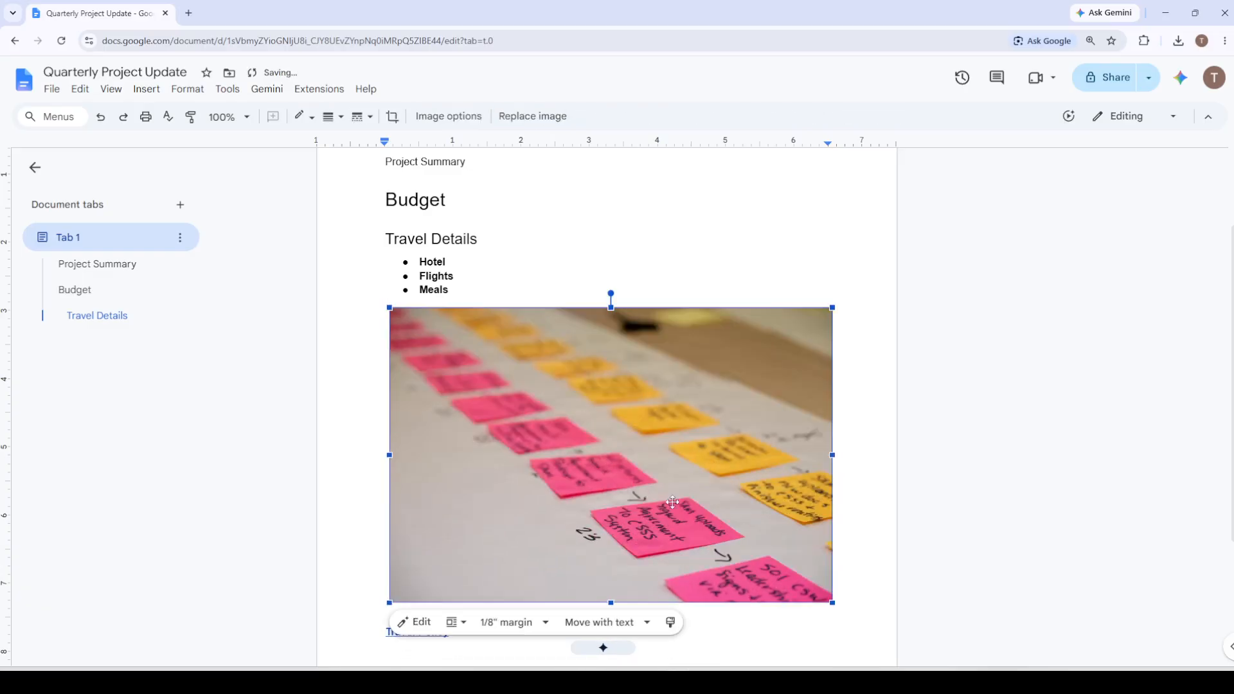
# Step: Add a comment to the "Project Summary" body line reading "Please Expound" followed by a mention of the test account's e-mail
pyautogui.click(724, 239)
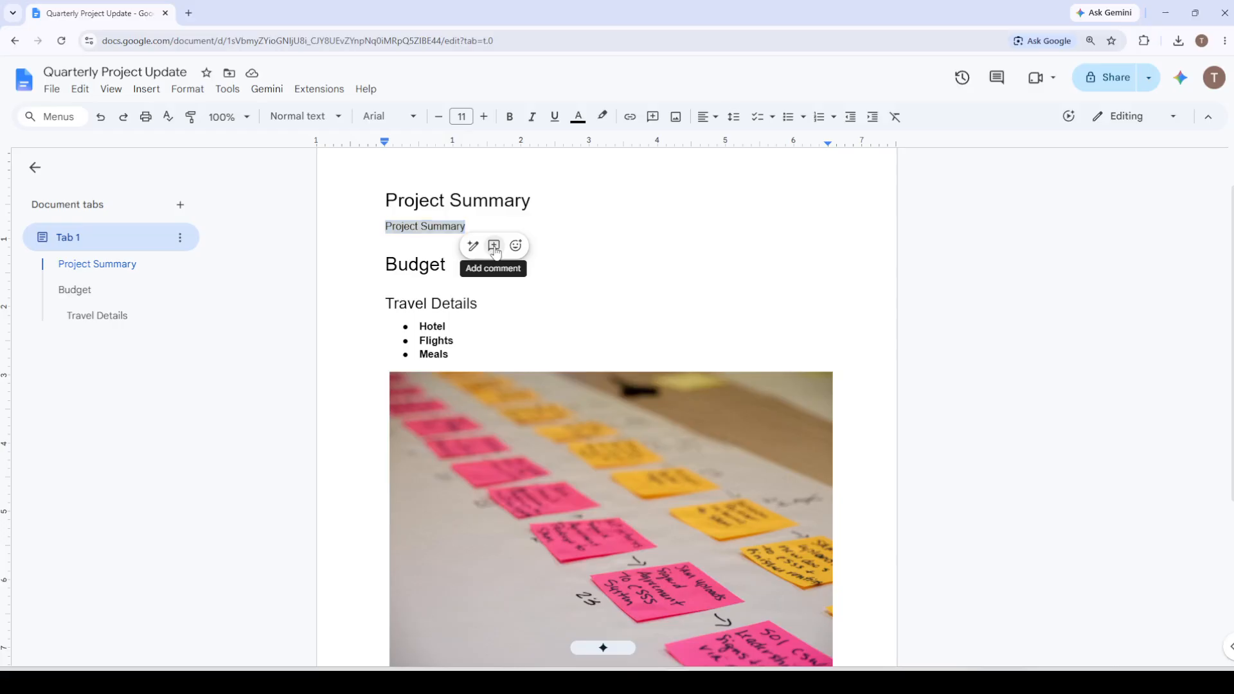
pyautogui.click(495, 250)
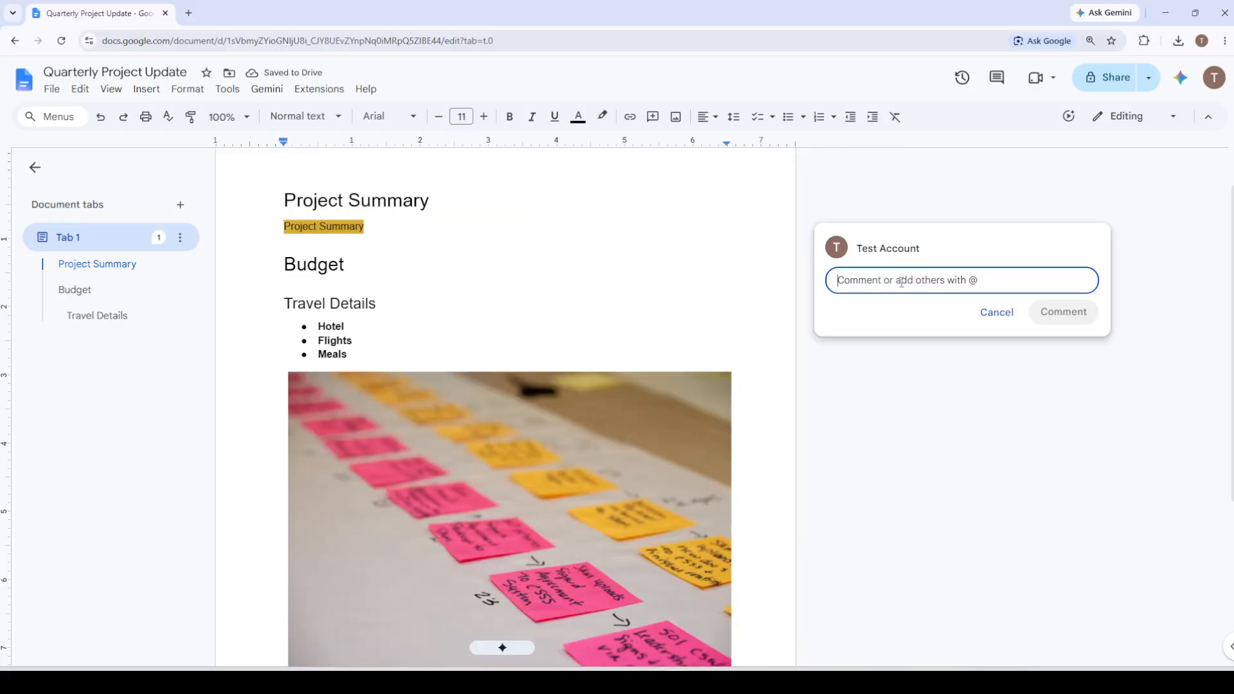
pyautogui.write('Please E')
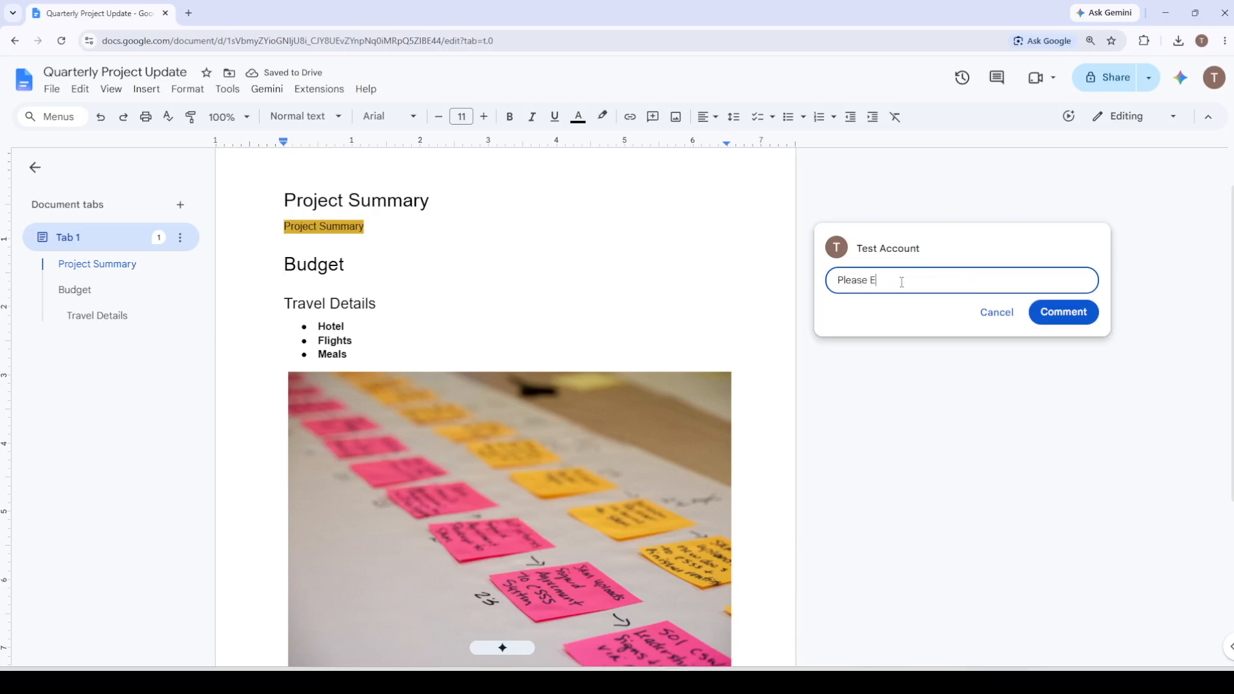
pyautogui.write('xpound @tes')
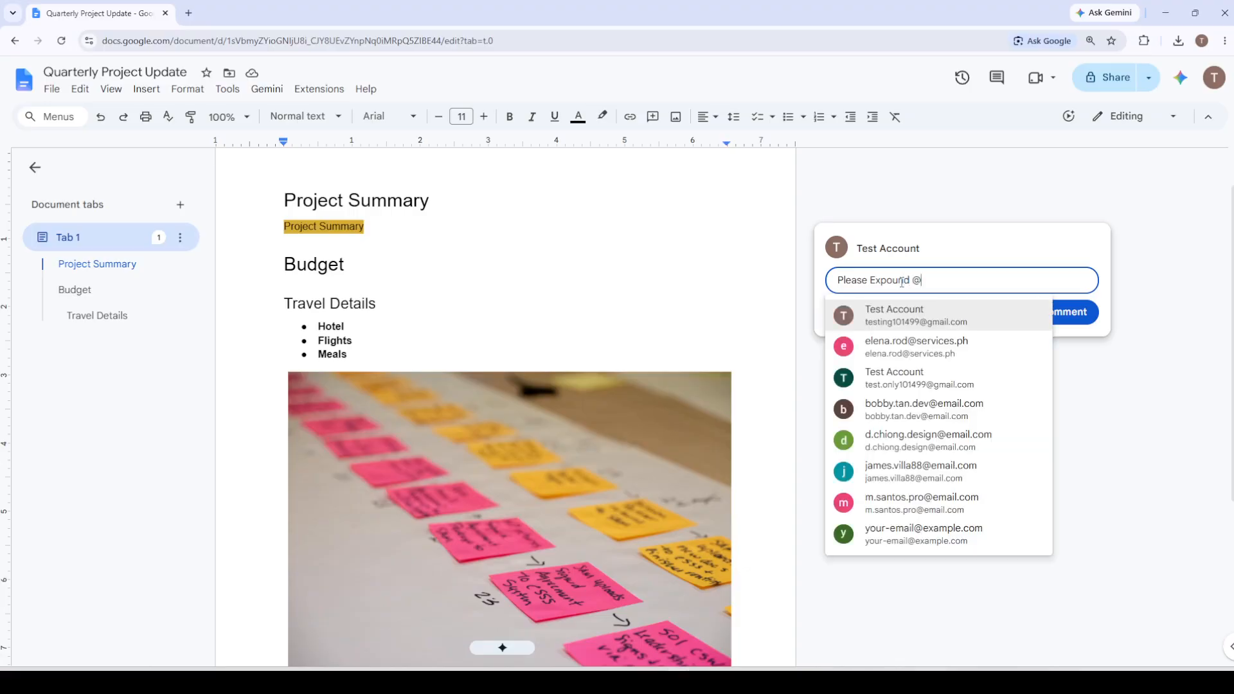
pyautogui.click(895, 313)
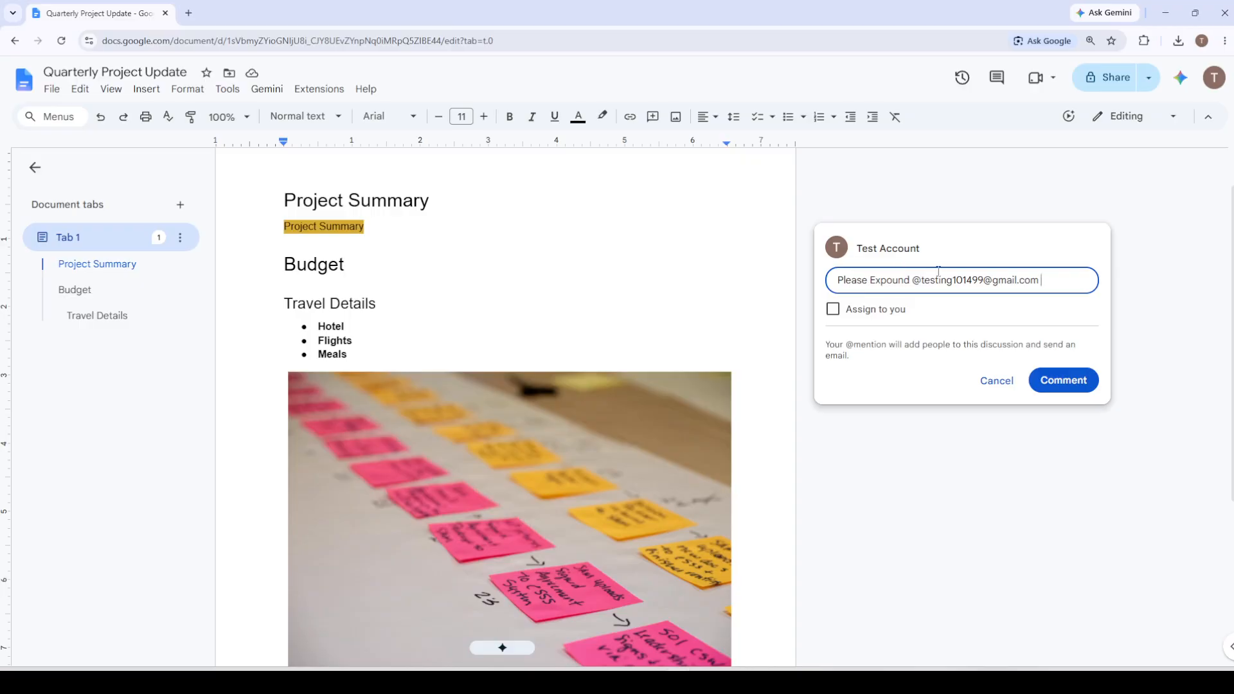
pyautogui.click(1071, 386)
# Step: Switch to Suggesting mode and suggest adding "Proposal" after "Budget" in the heading
pyautogui.click(1117, 122)
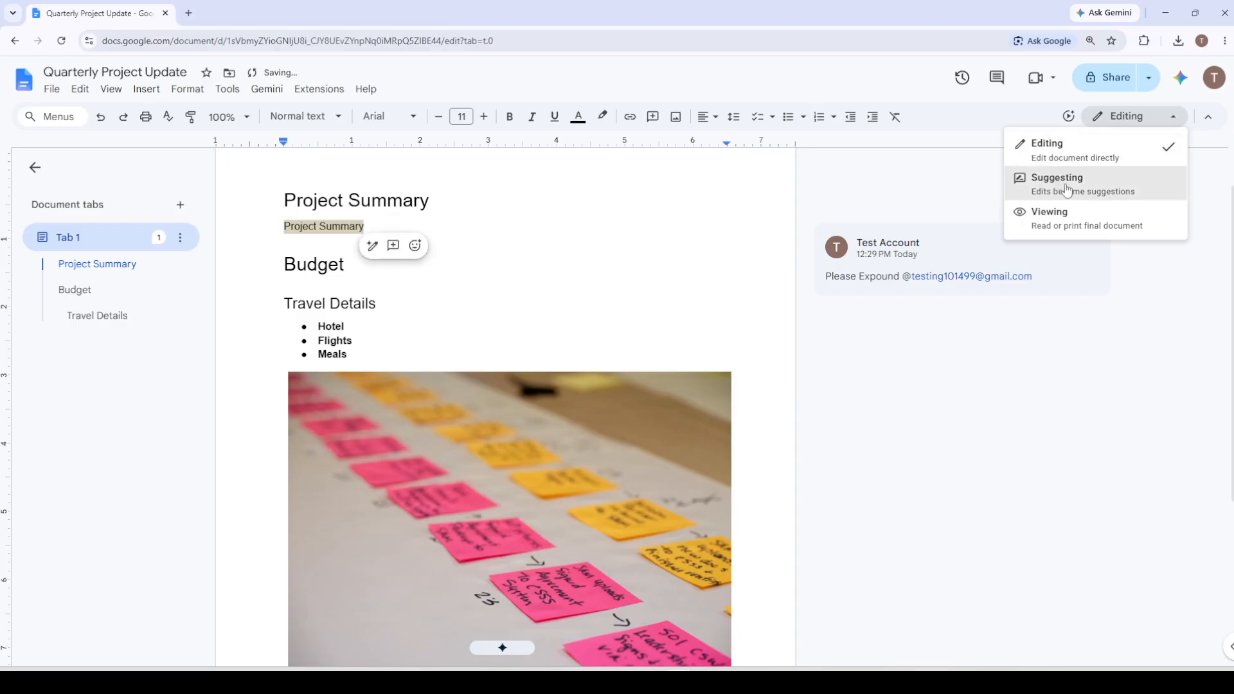
pyautogui.click(1088, 183)
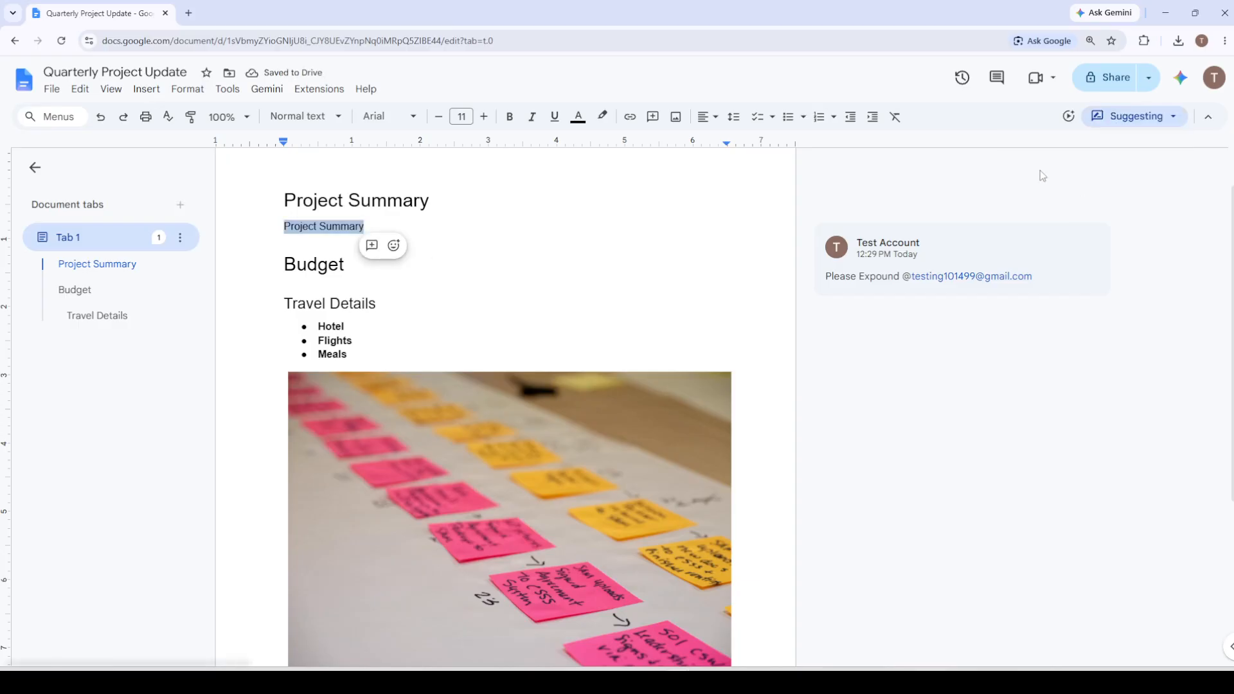
pyautogui.click(353, 271)
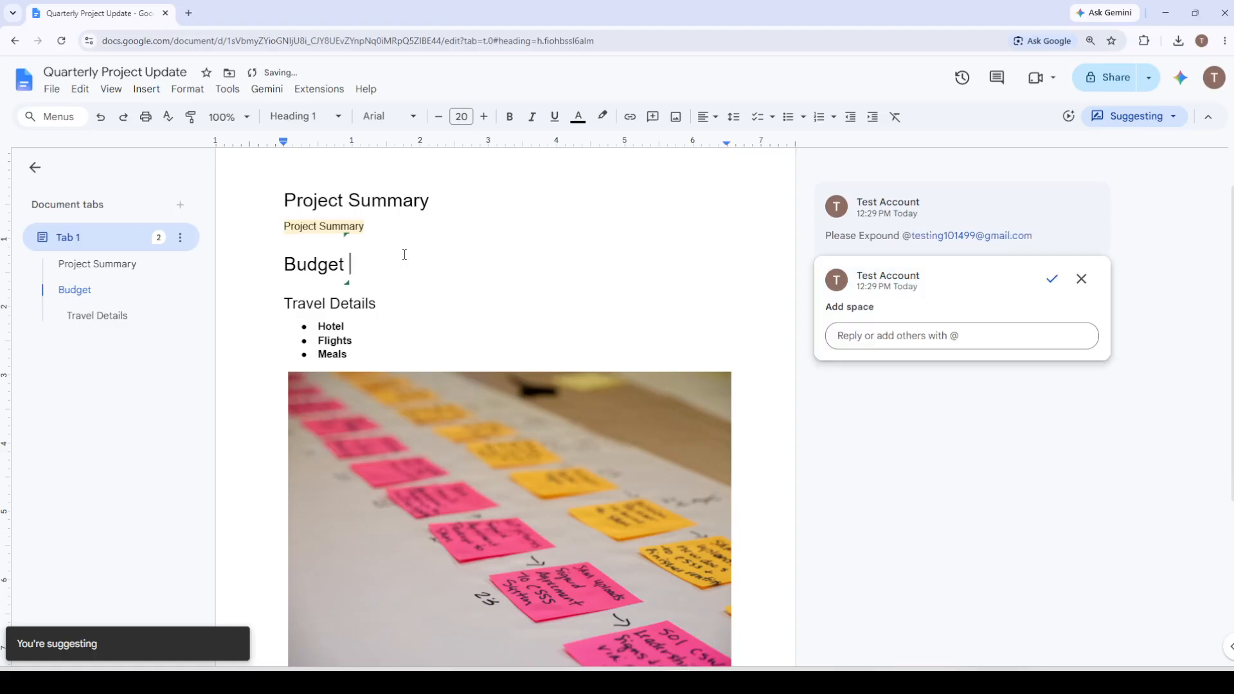
pyautogui.write('Pro')
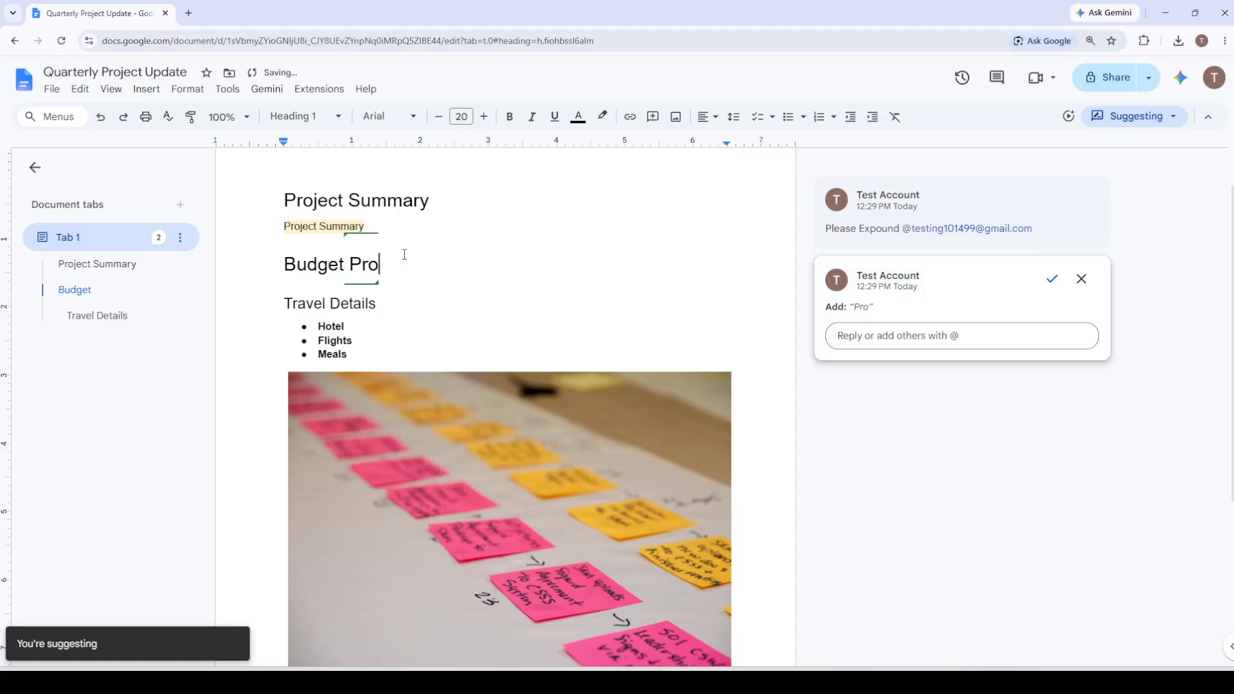
pyautogui.write('pos')
pyautogui.press('BackSpace')
pyautogui.write('osal')
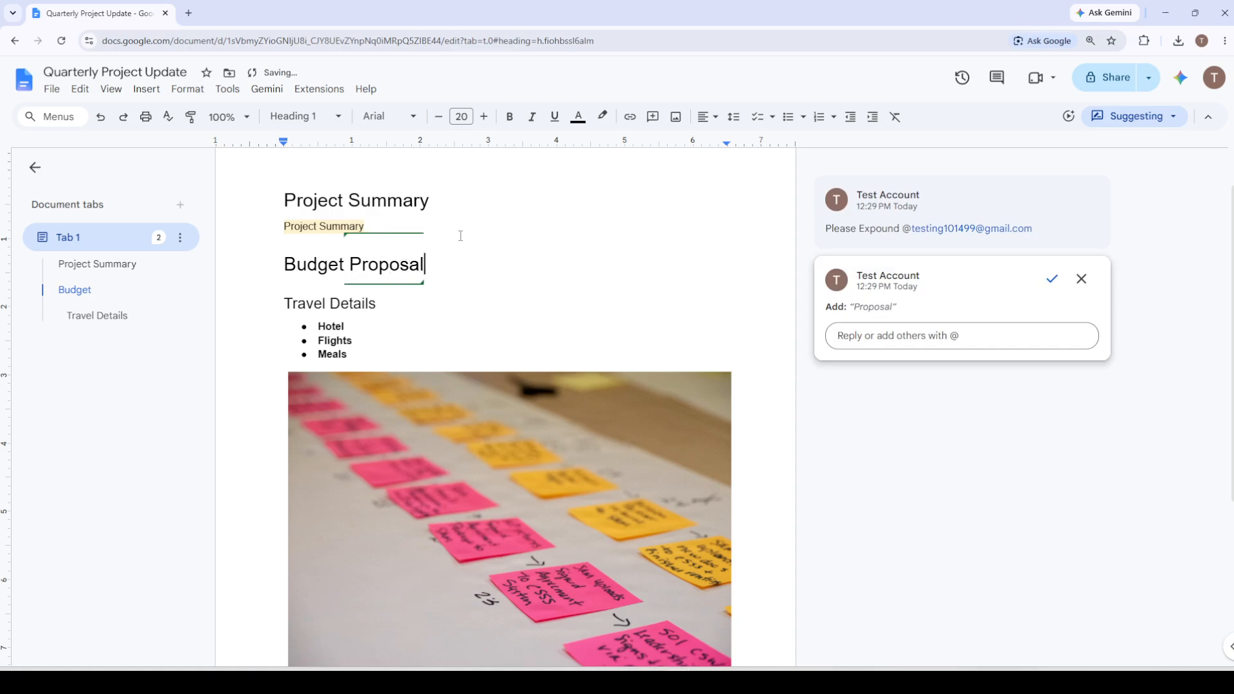
pyautogui.click(534, 284)
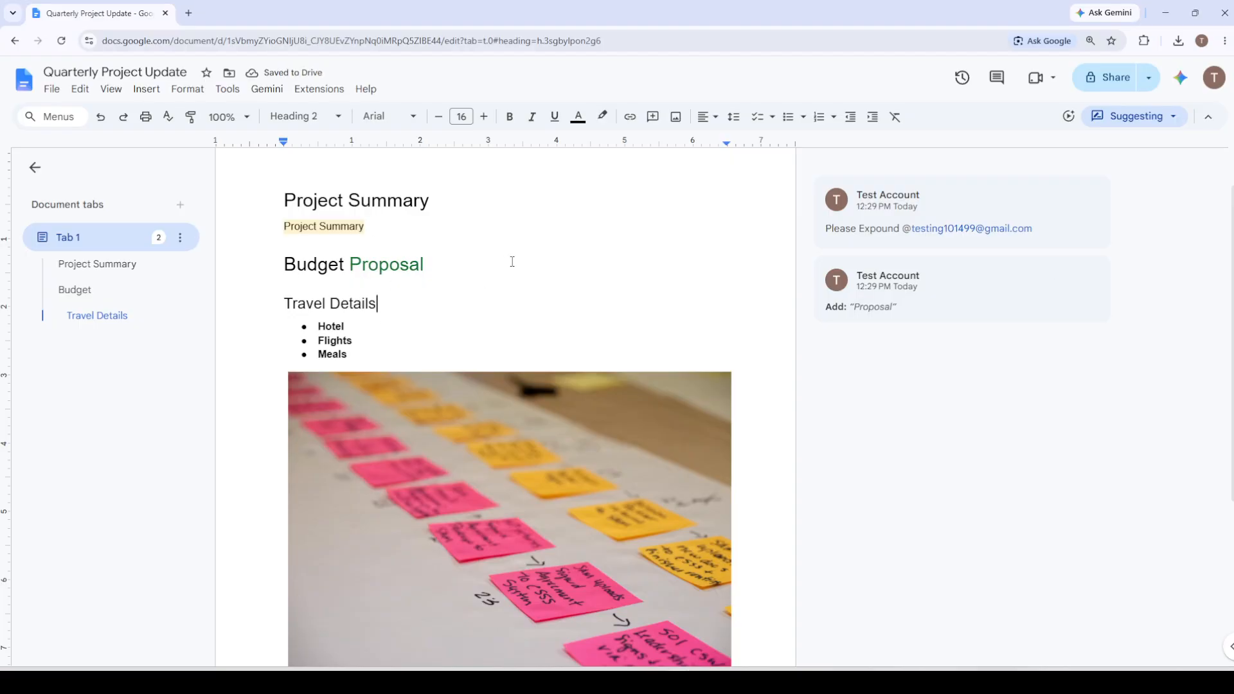
# Step: Accept the suggested "Proposal" addition and switch the document back to Editing mode
pyautogui.moveTo(929, 265)
pyautogui.moveTo(994, 283)
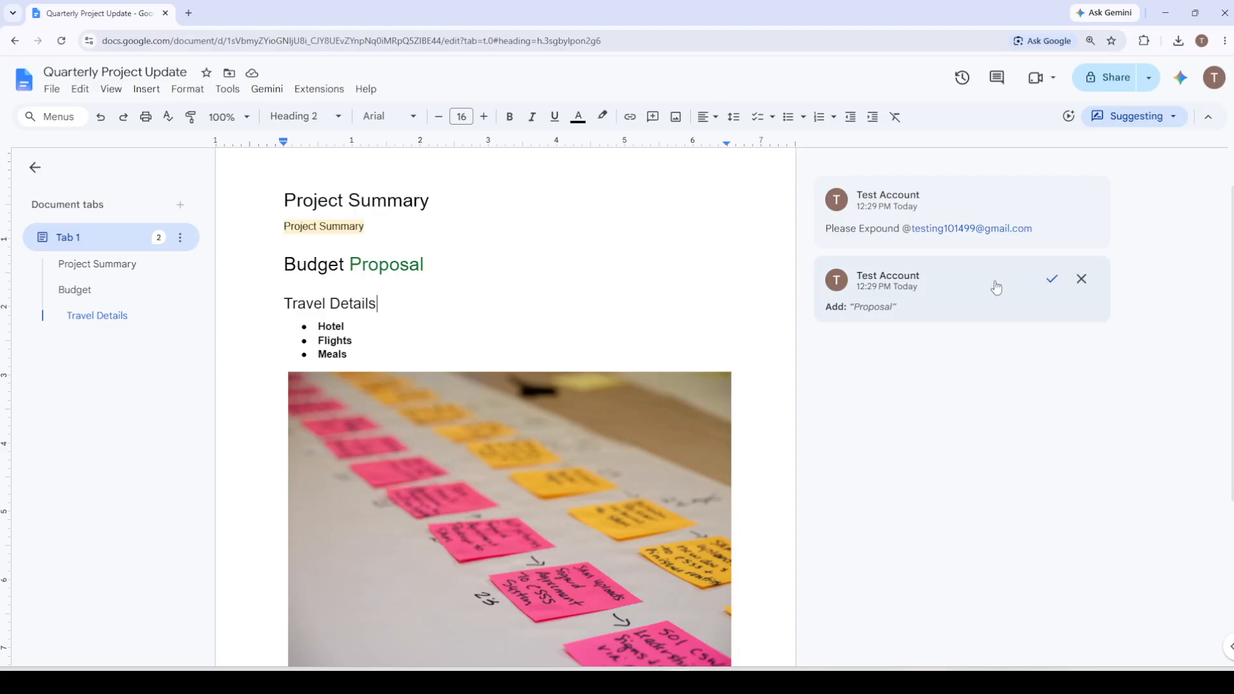
pyautogui.click(1052, 281)
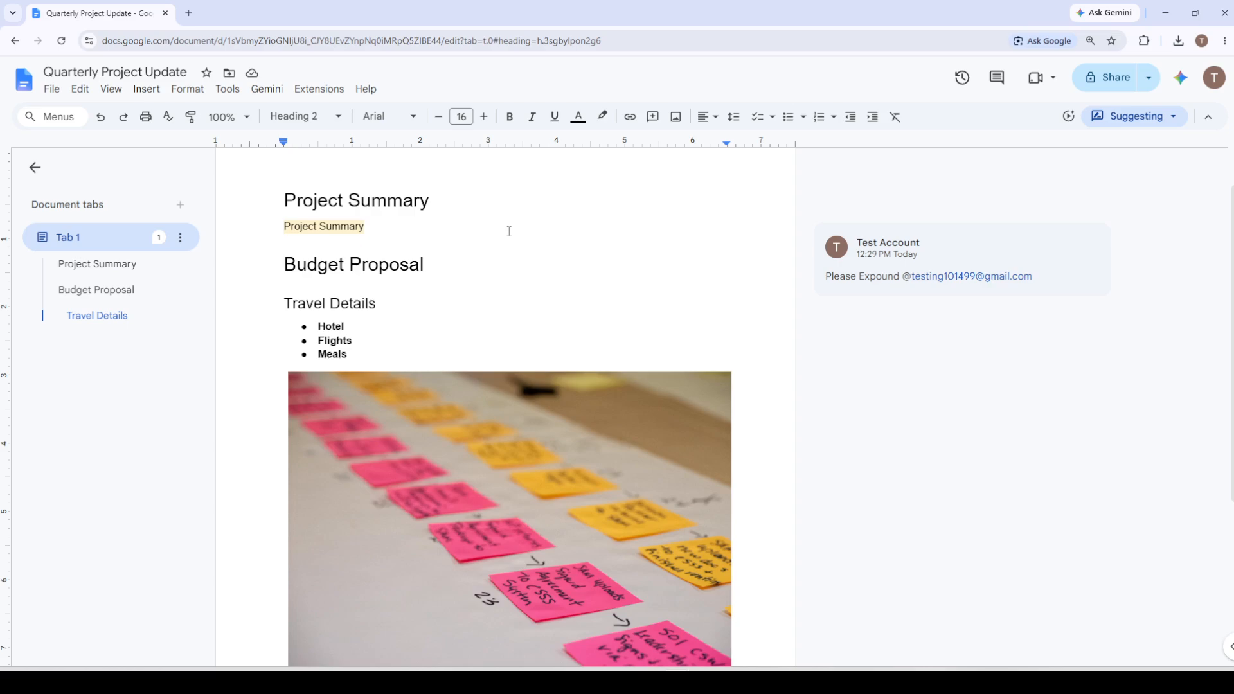
pyautogui.click(1140, 117)
pyautogui.click(1116, 154)
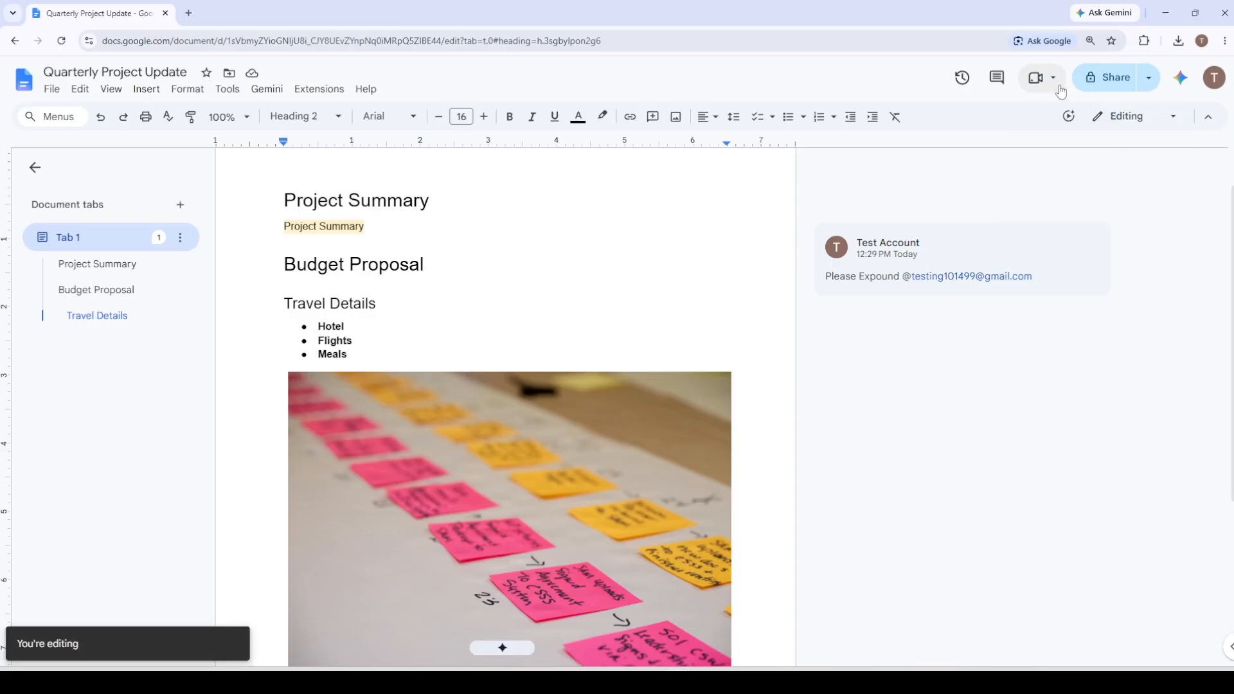
# Step: Share the document with the other test account as Editor and send the notification without a message
pyautogui.click(1100, 79)
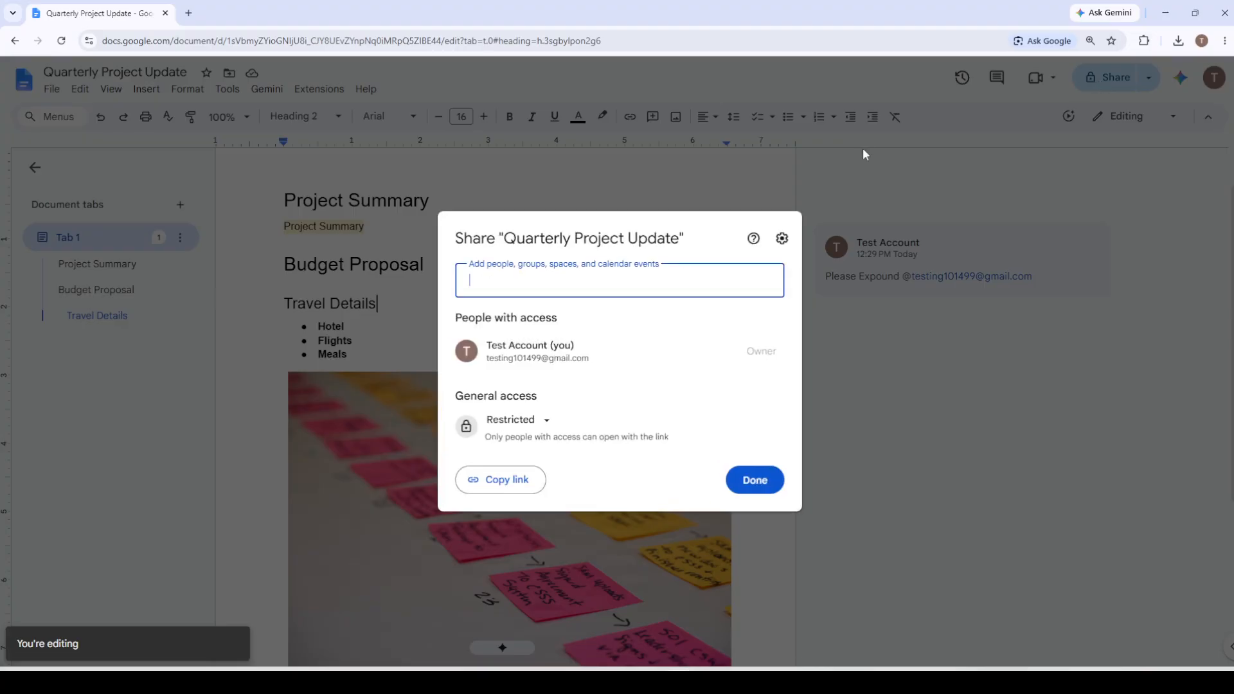
pyautogui.click(520, 289)
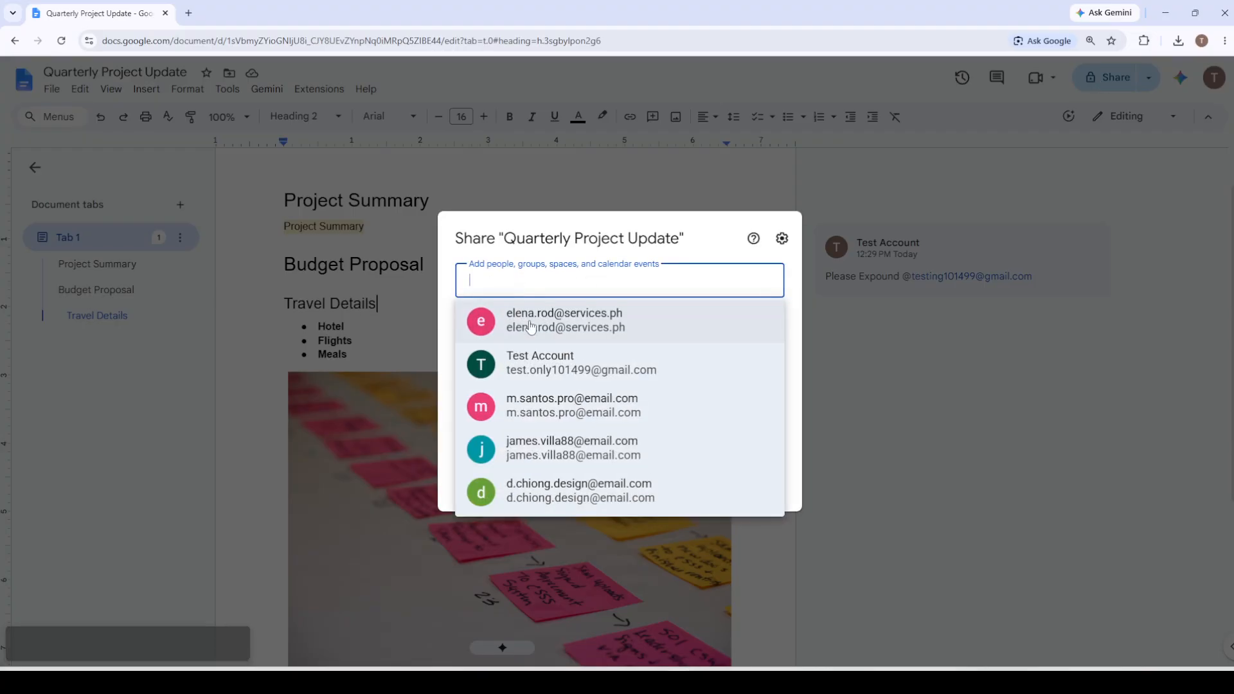
pyautogui.click(548, 372)
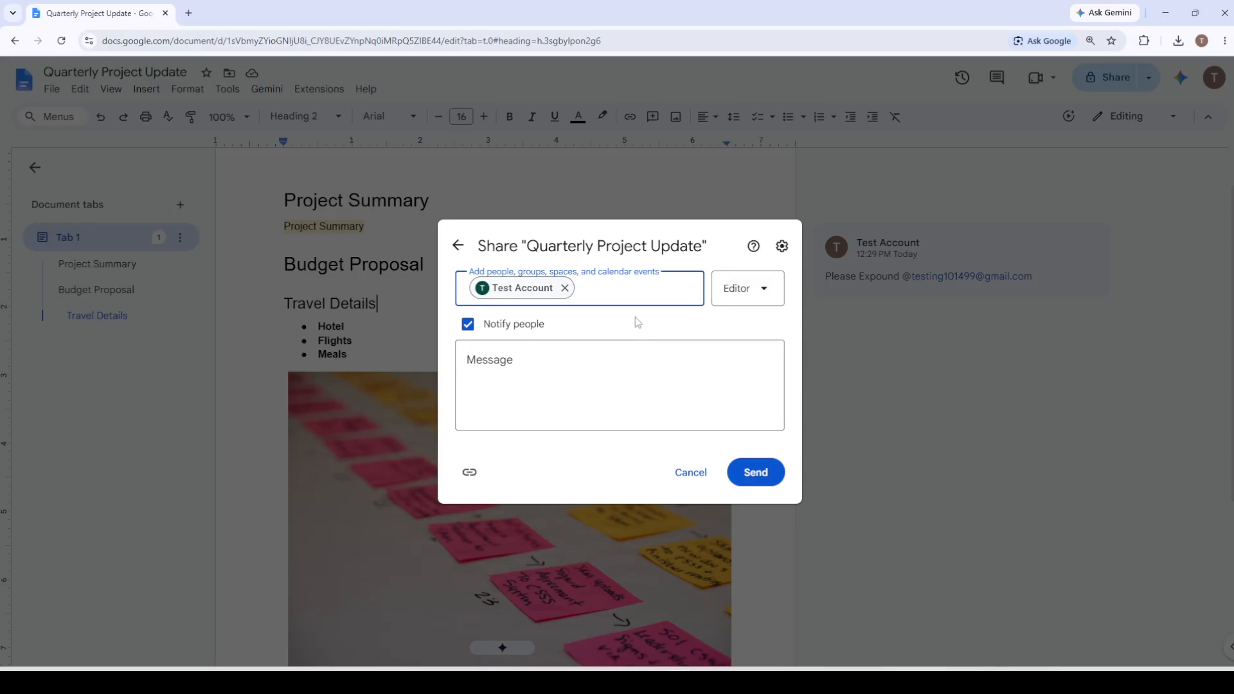
pyautogui.click(741, 289)
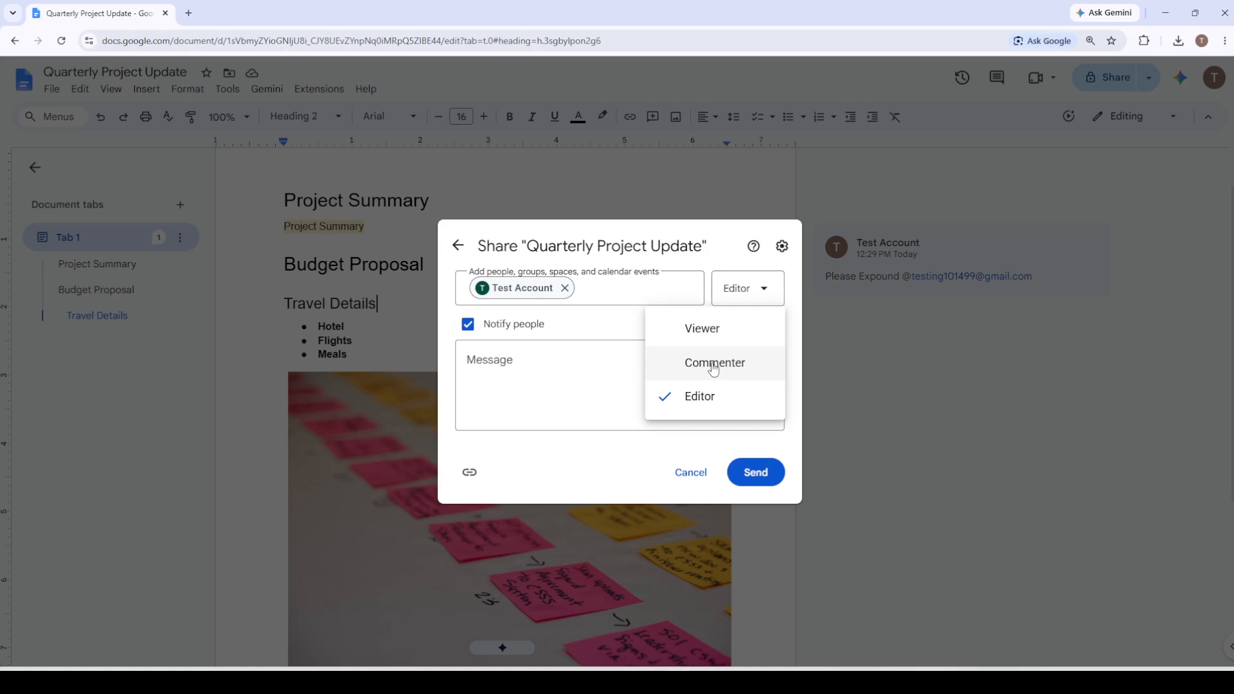
pyautogui.click(711, 404)
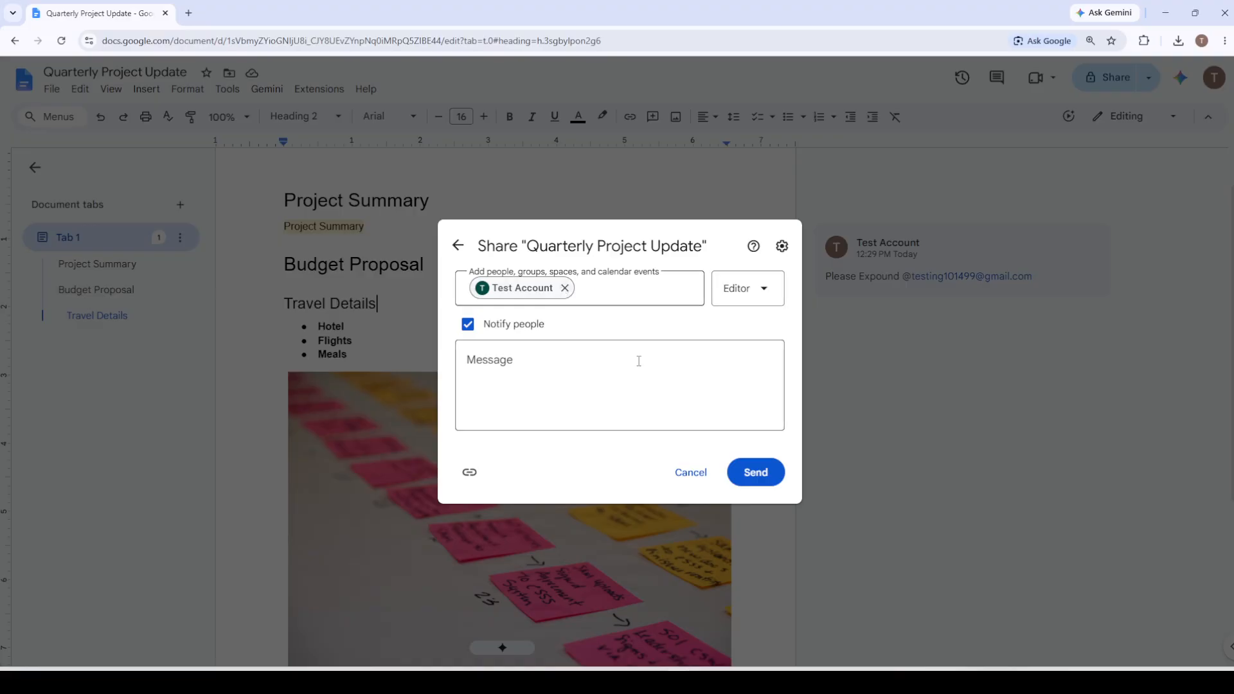
pyautogui.click(754, 477)
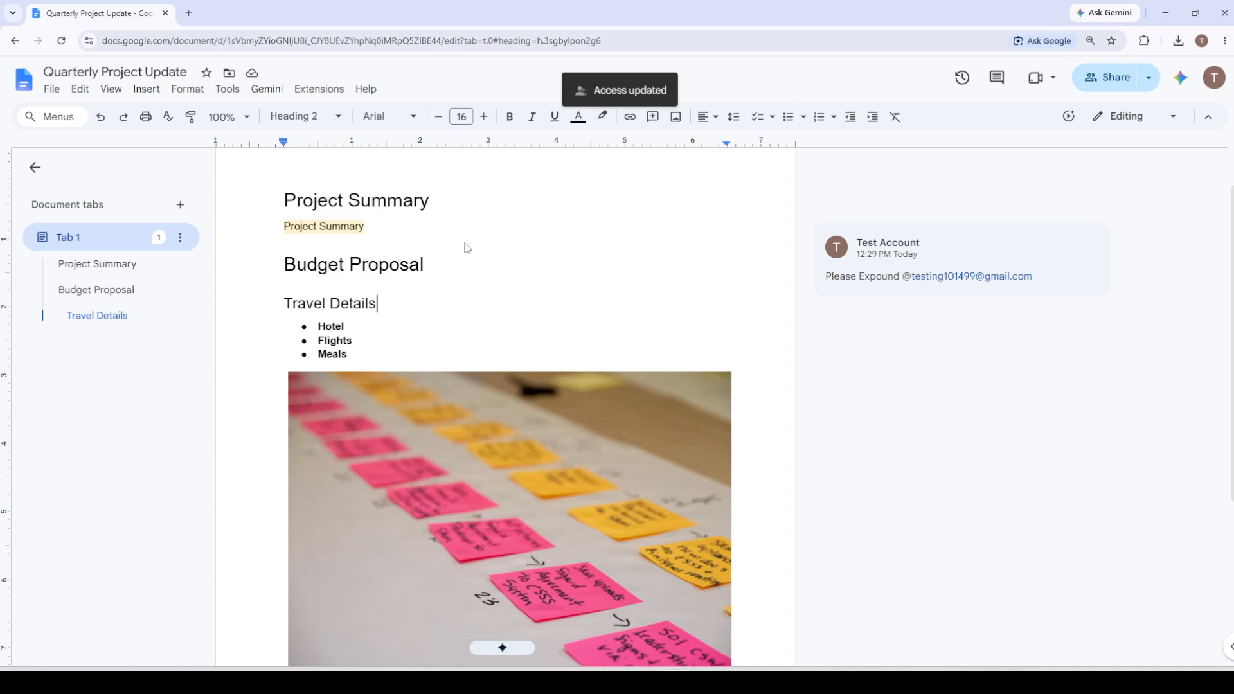
# Step: Set the document's general access to "Anyone with the link" in the sharing settings
pyautogui.click(1100, 85)
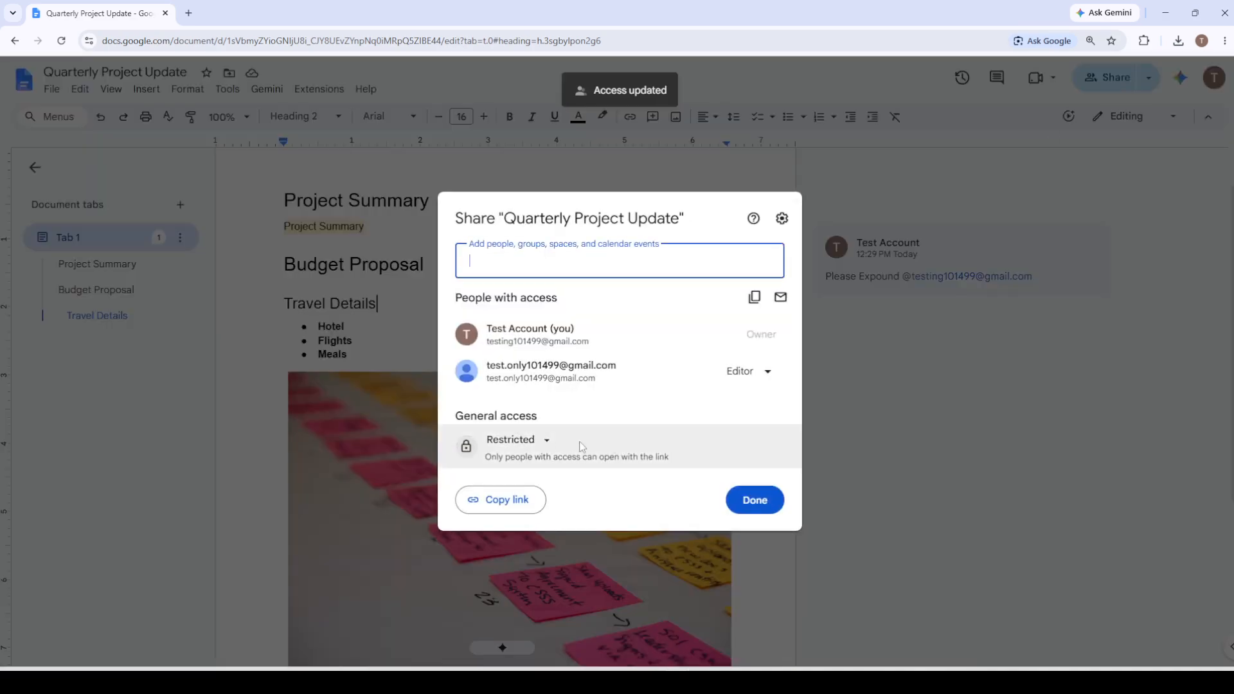
pyautogui.click(514, 439)
pyautogui.click(527, 505)
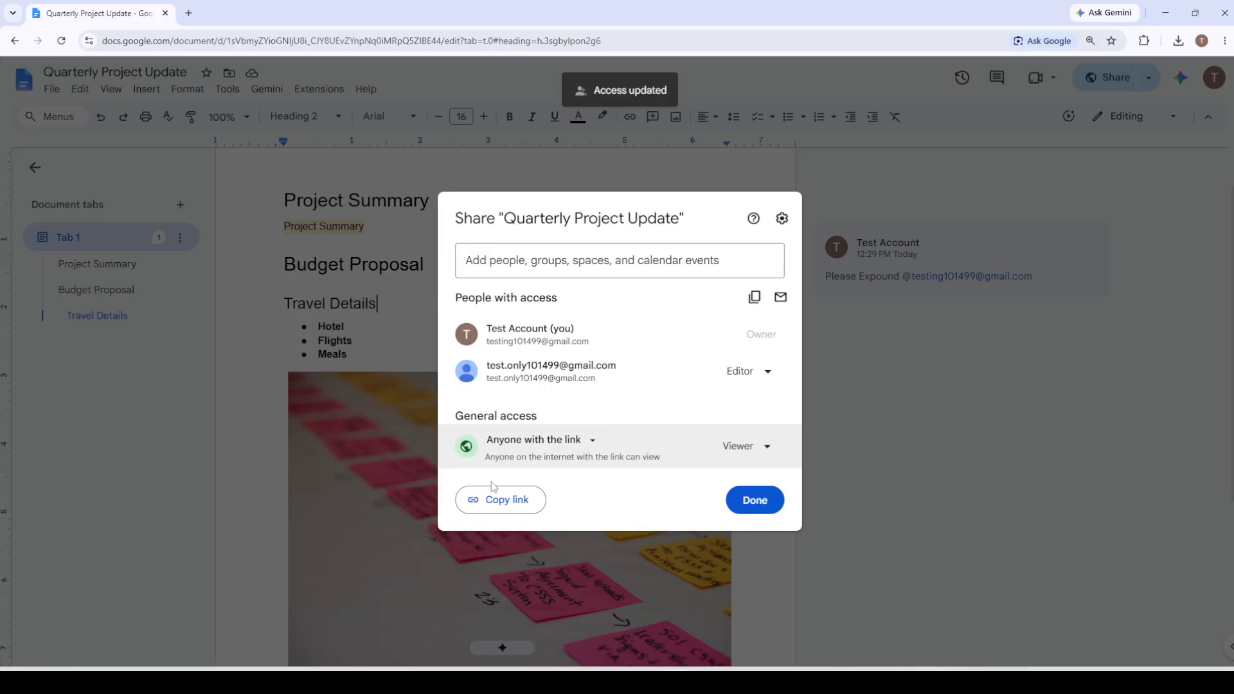
pyautogui.click(739, 510)
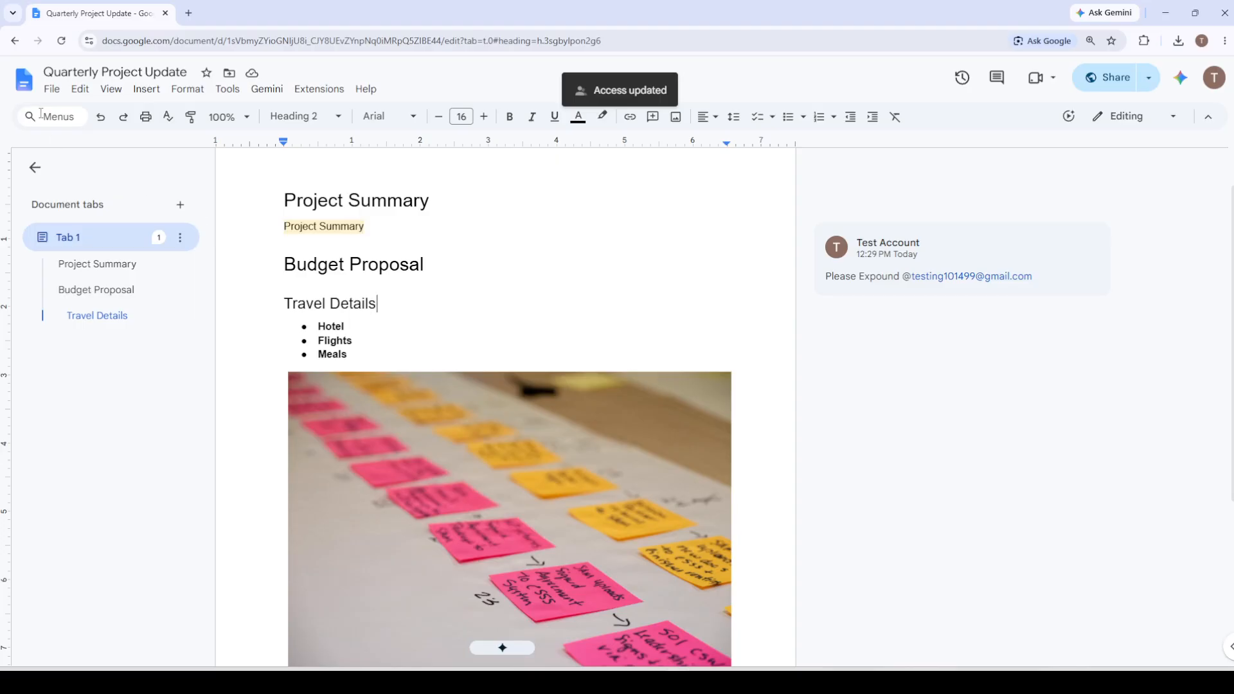
# Step: Download the "Quarterly Project Update" document as a PDF Document (.pdf)
pyautogui.click(52, 88)
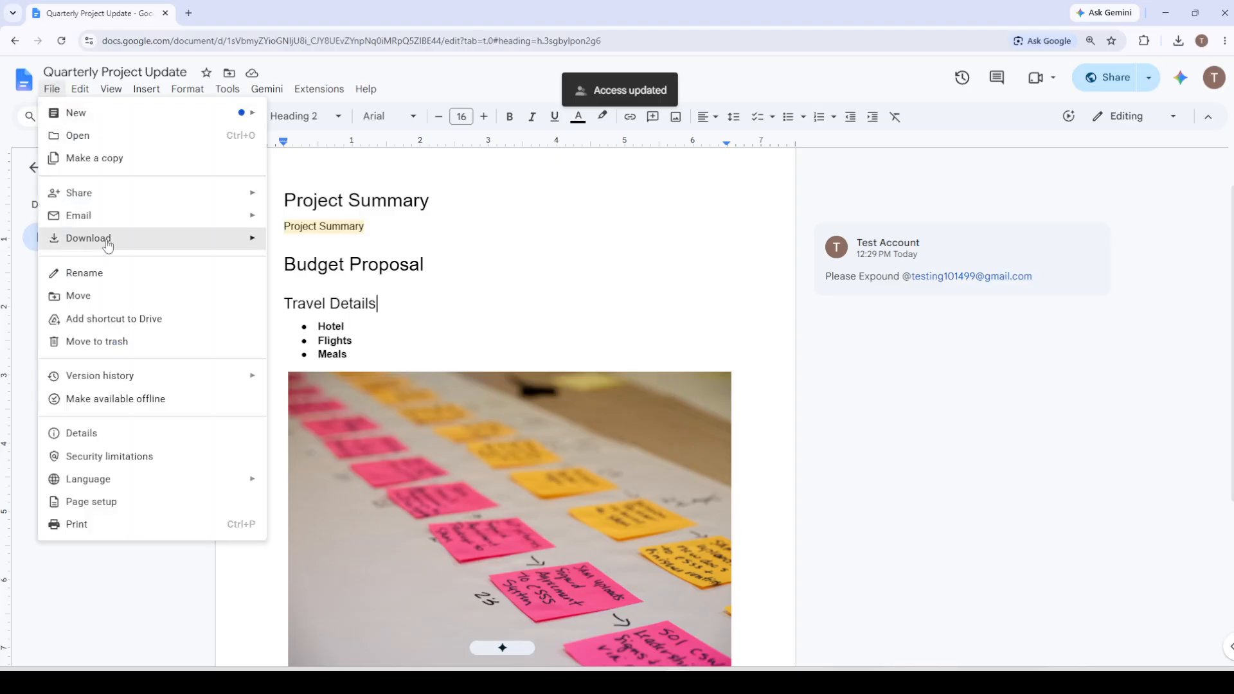
pyautogui.moveTo(107, 246)
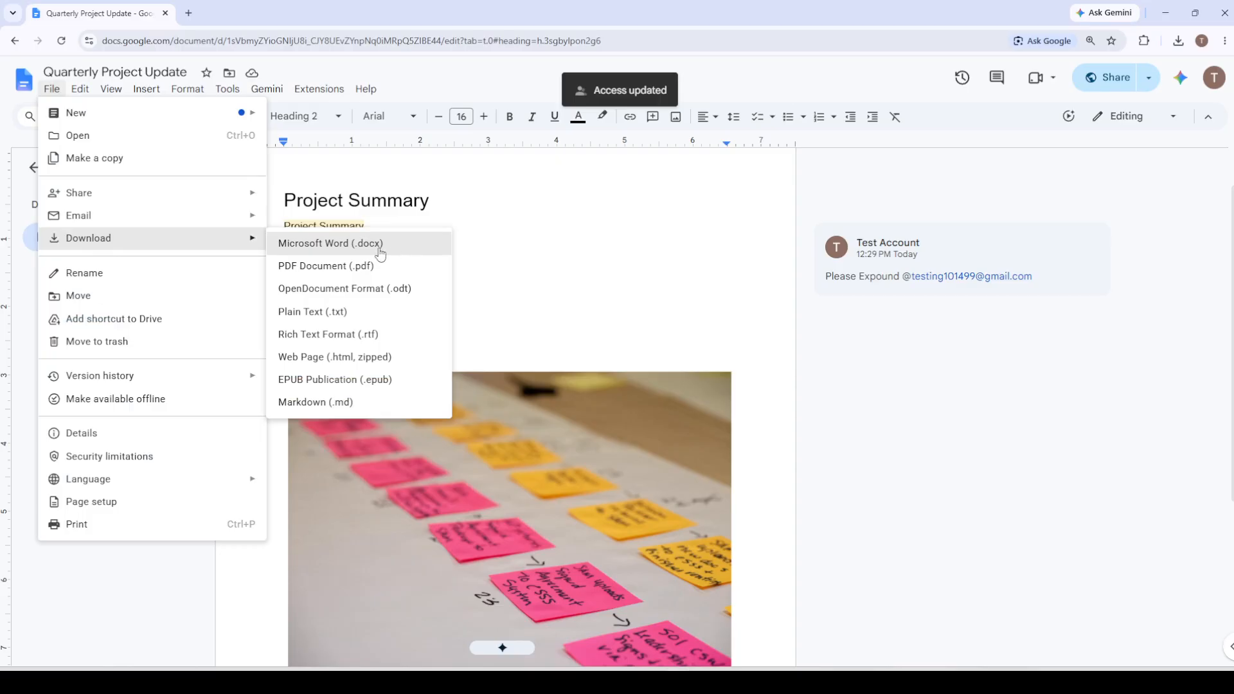
pyautogui.click(316, 274)
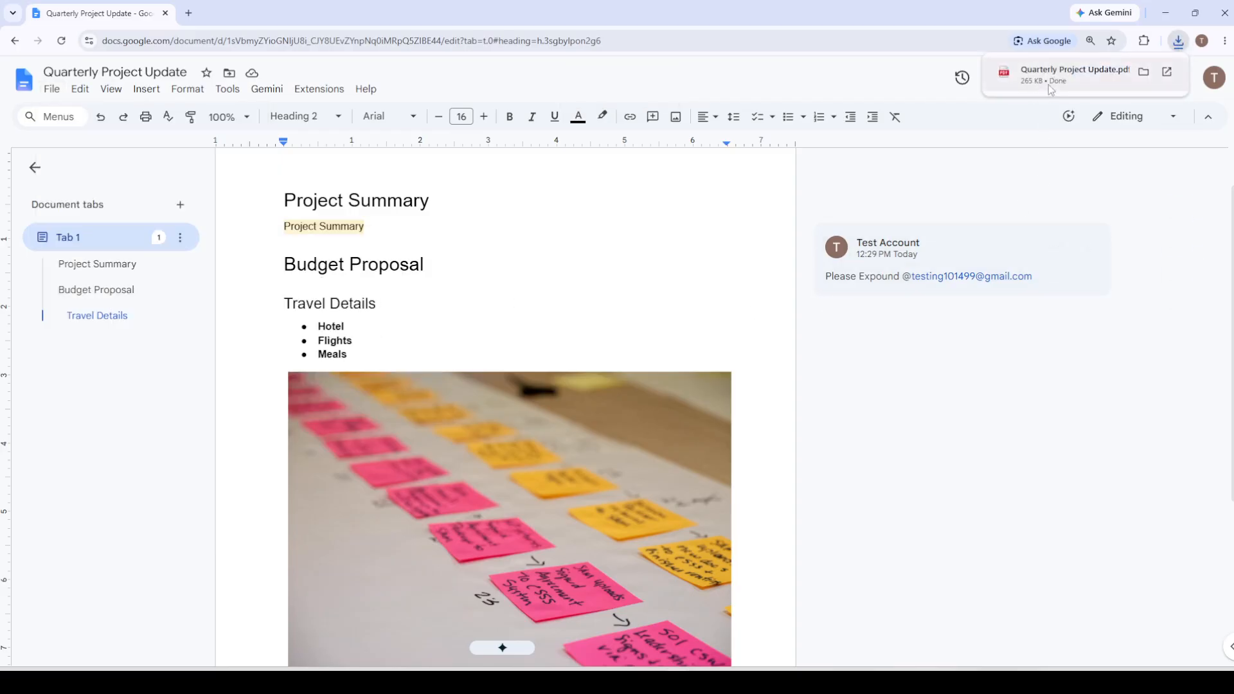
# Step: Open the downloaded PDF, check the page's headings, list, image and link, and close it
pyautogui.click(1051, 89)
pyautogui.scroll(-2, 736, 360)
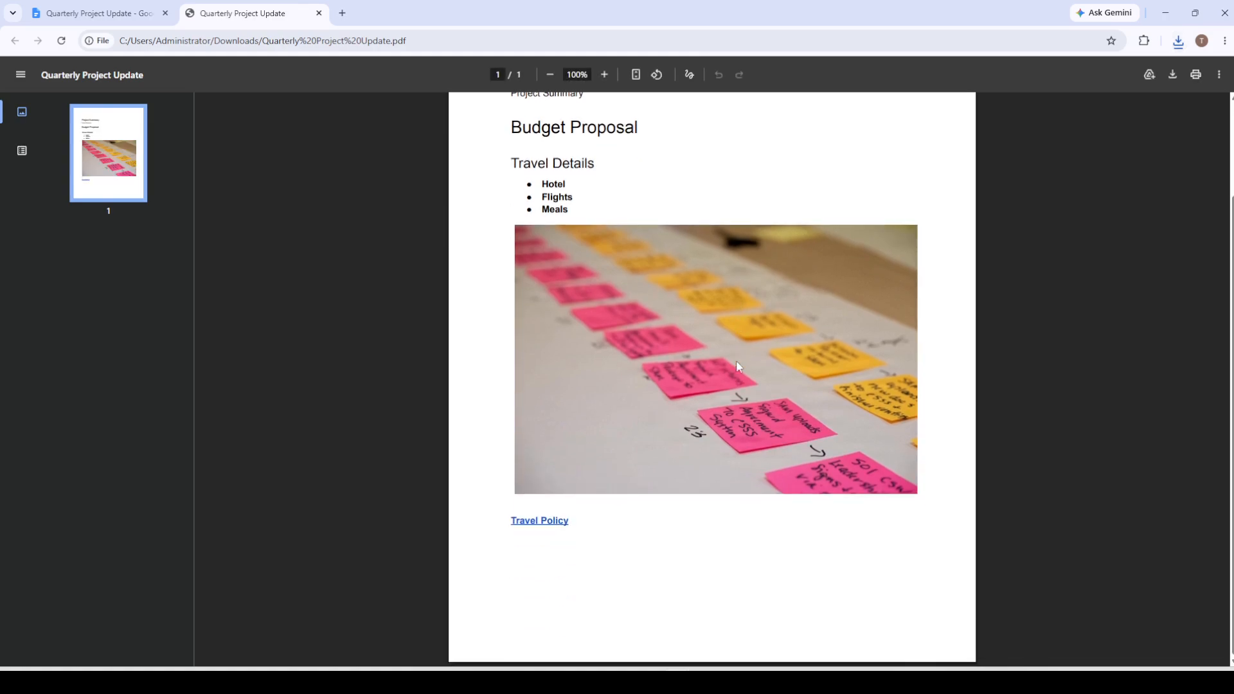
pyautogui.scroll(2, 736, 361)
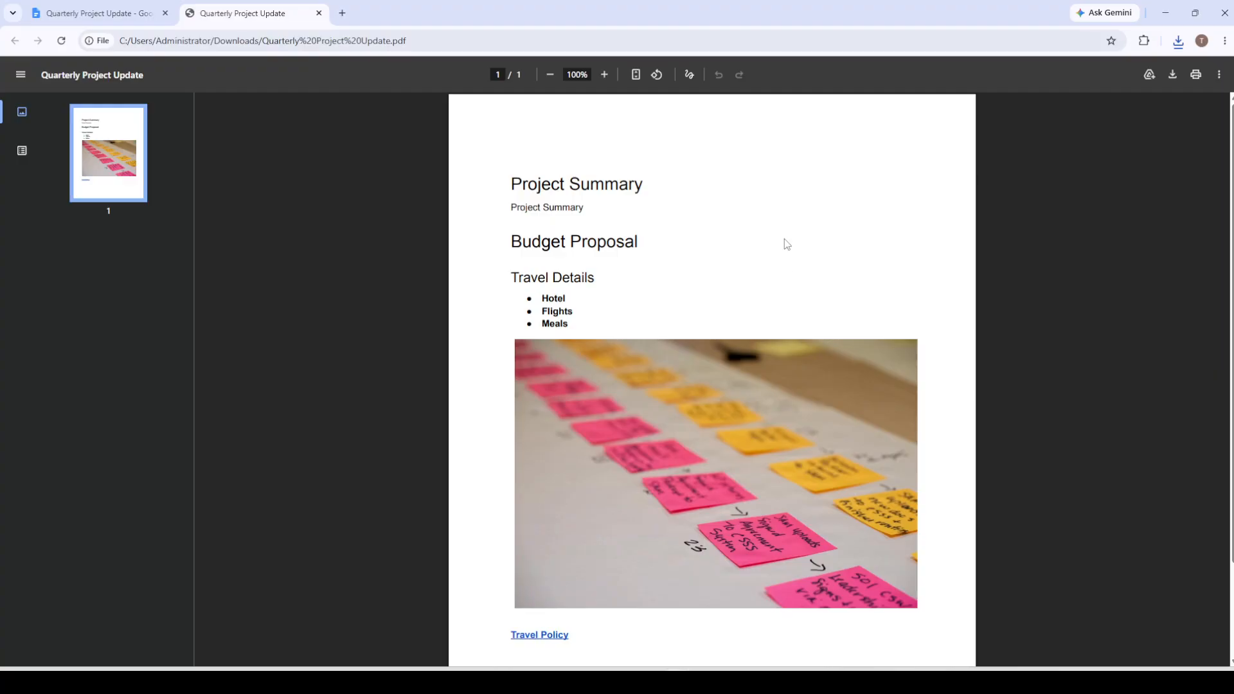
pyautogui.scroll(-2, 784, 242)
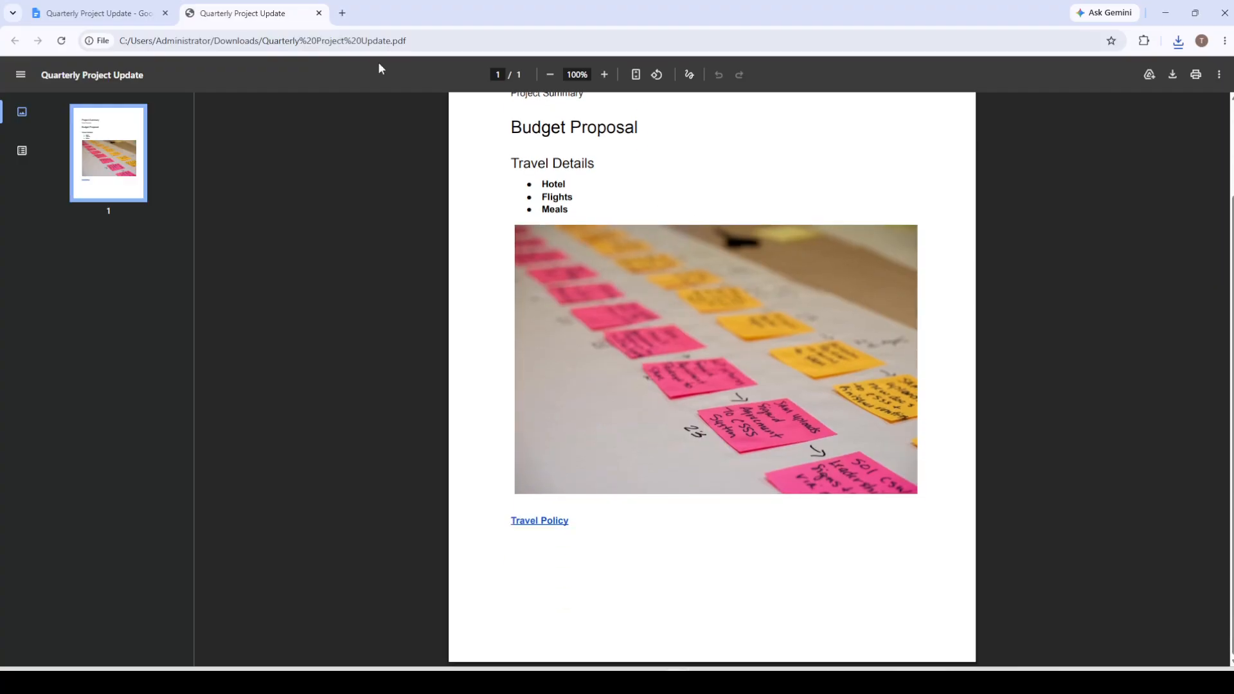
pyautogui.click(319, 13)
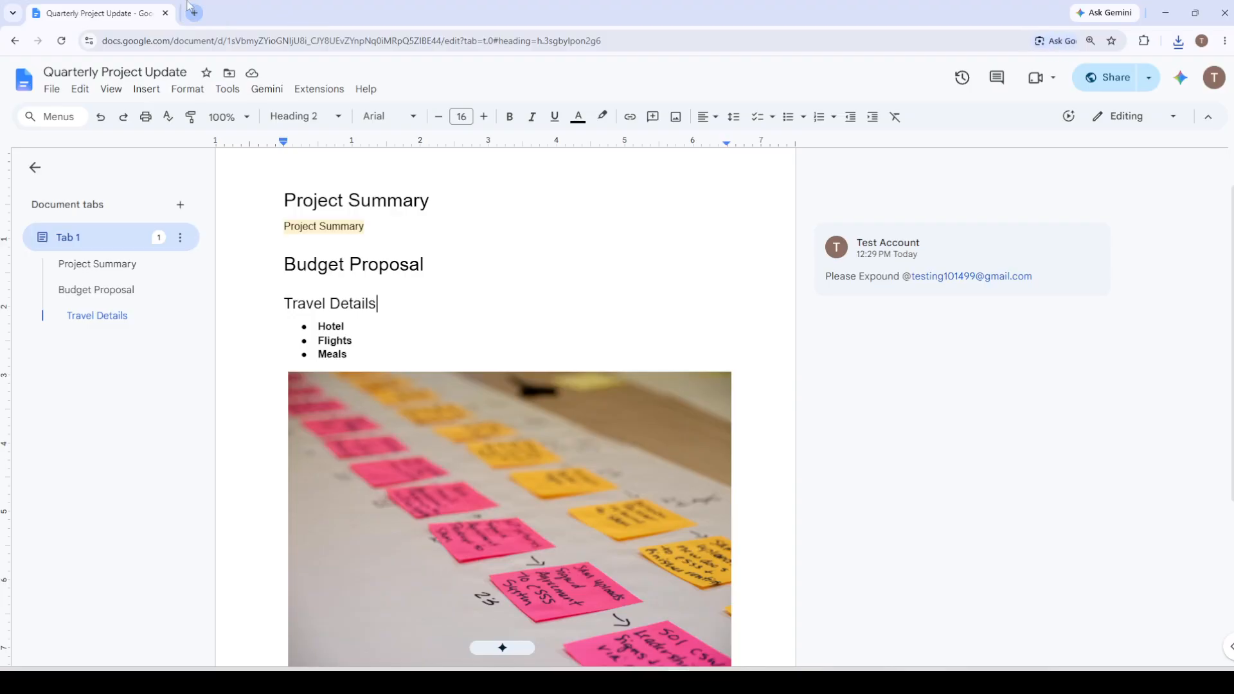
# Step: Download the "Quarterly Project Update" document in Microsoft Word (.docx) format
pyautogui.click(51, 89)
pyautogui.moveTo(99, 245)
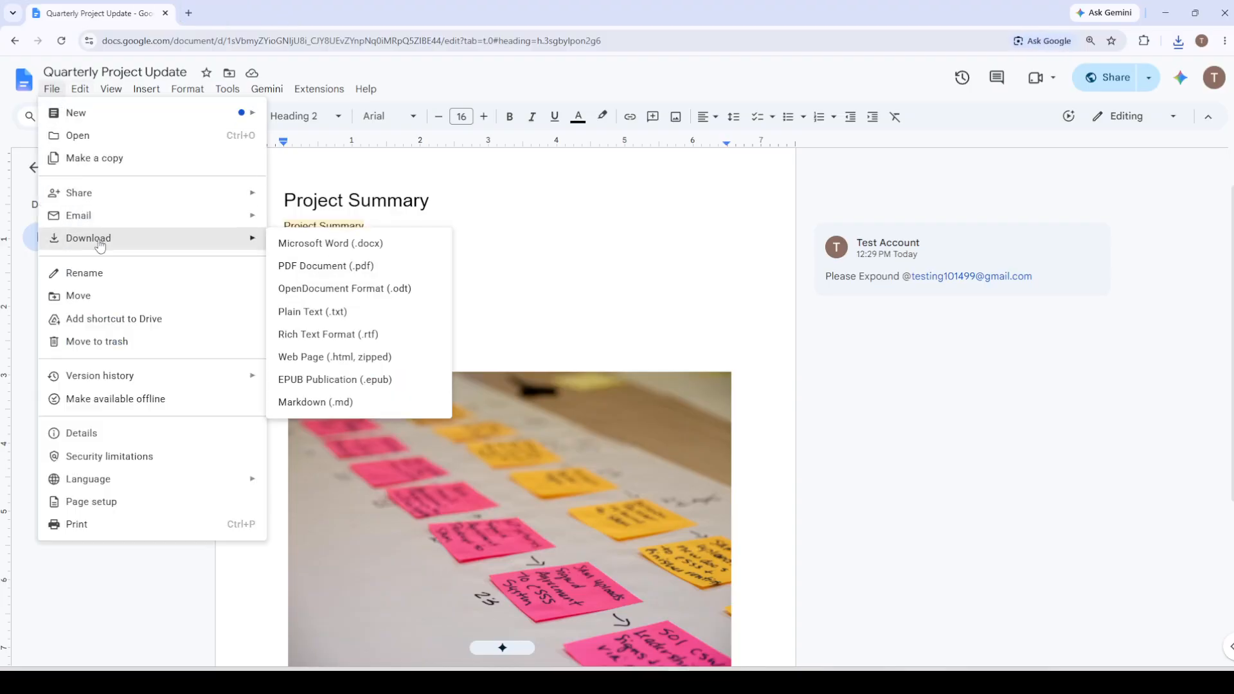
pyautogui.click(323, 245)
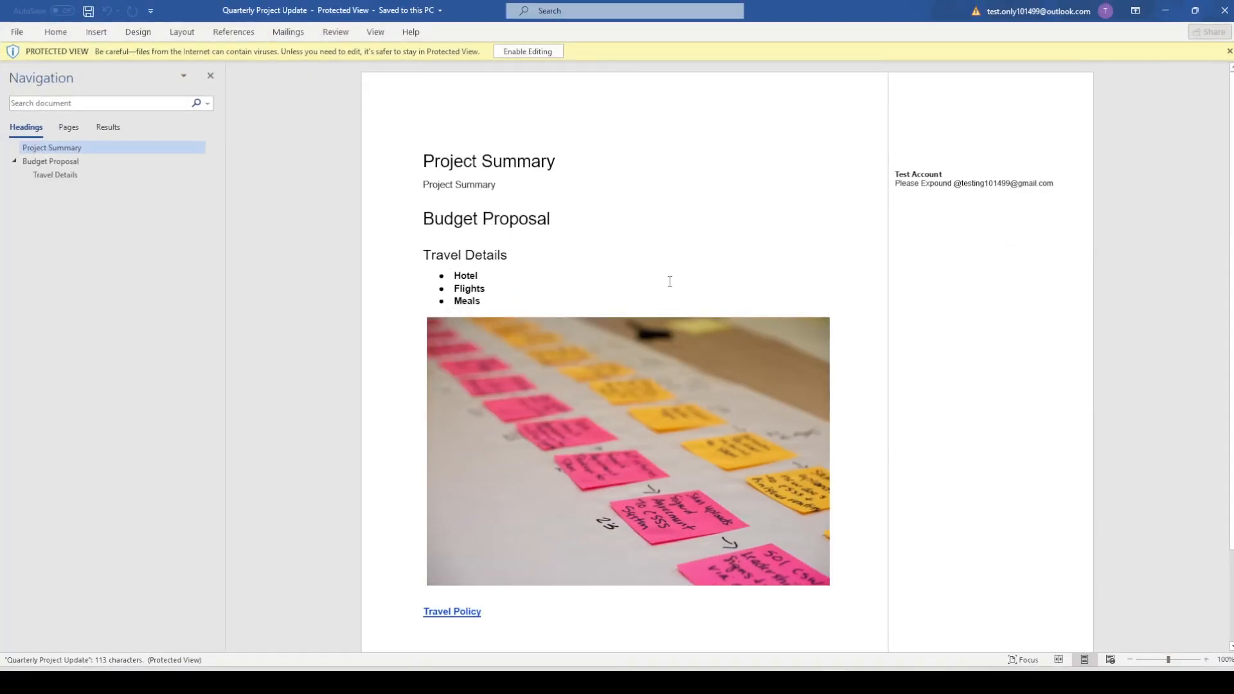
# Step: Examine the downloaded file's layout and comment in Word, enabling editing for it, and close Word
pyautogui.scroll(-3, 642, 319)
pyautogui.scroll(3, 643, 327)
pyautogui.click(518, 51)
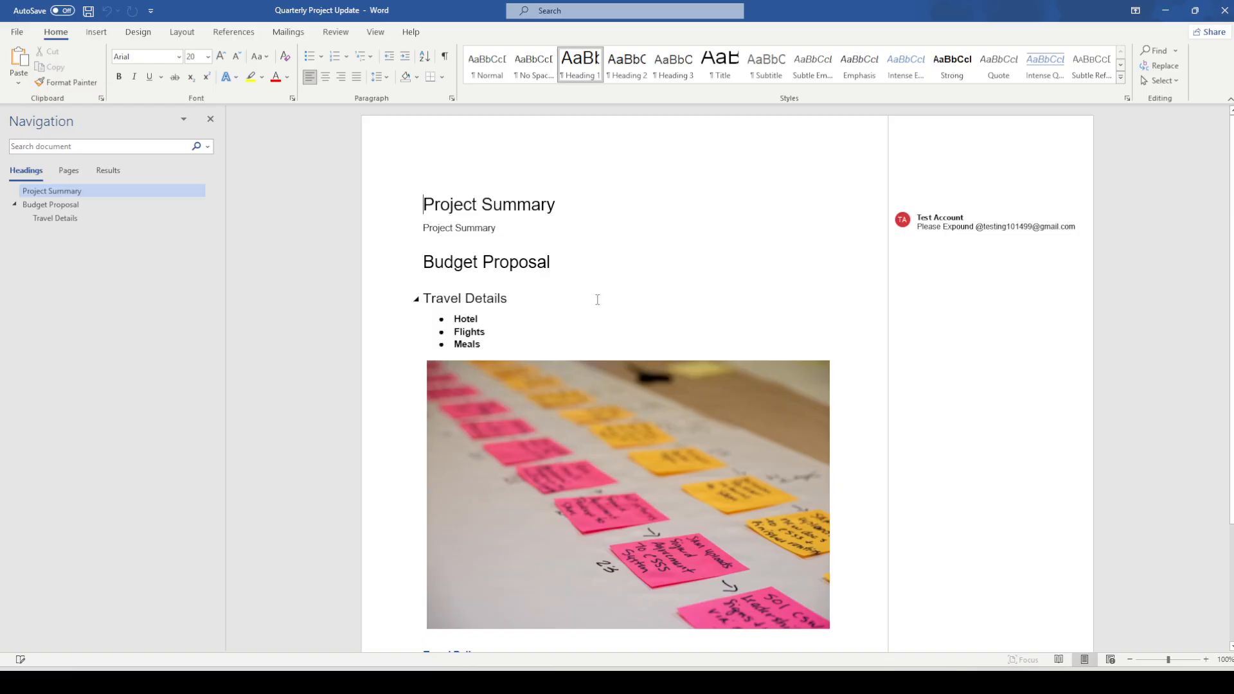
pyautogui.scroll(-3, 597, 299)
pyautogui.scroll(3, 494, 239)
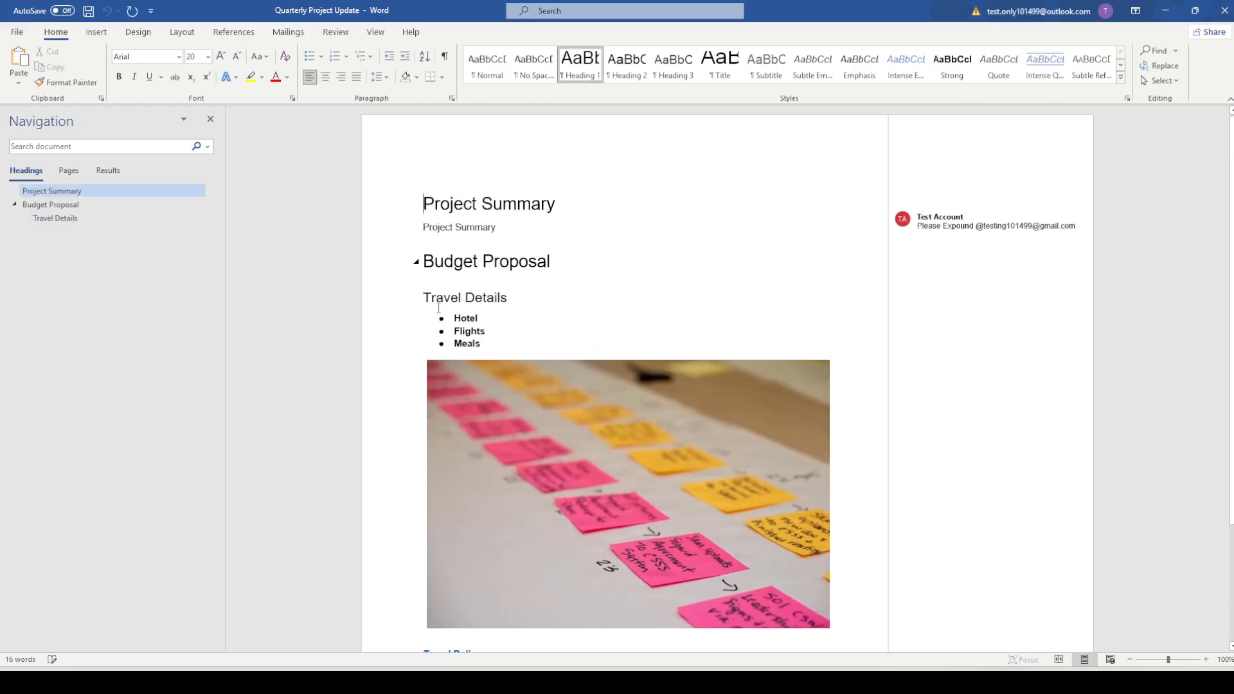
pyautogui.click(1224, 10)
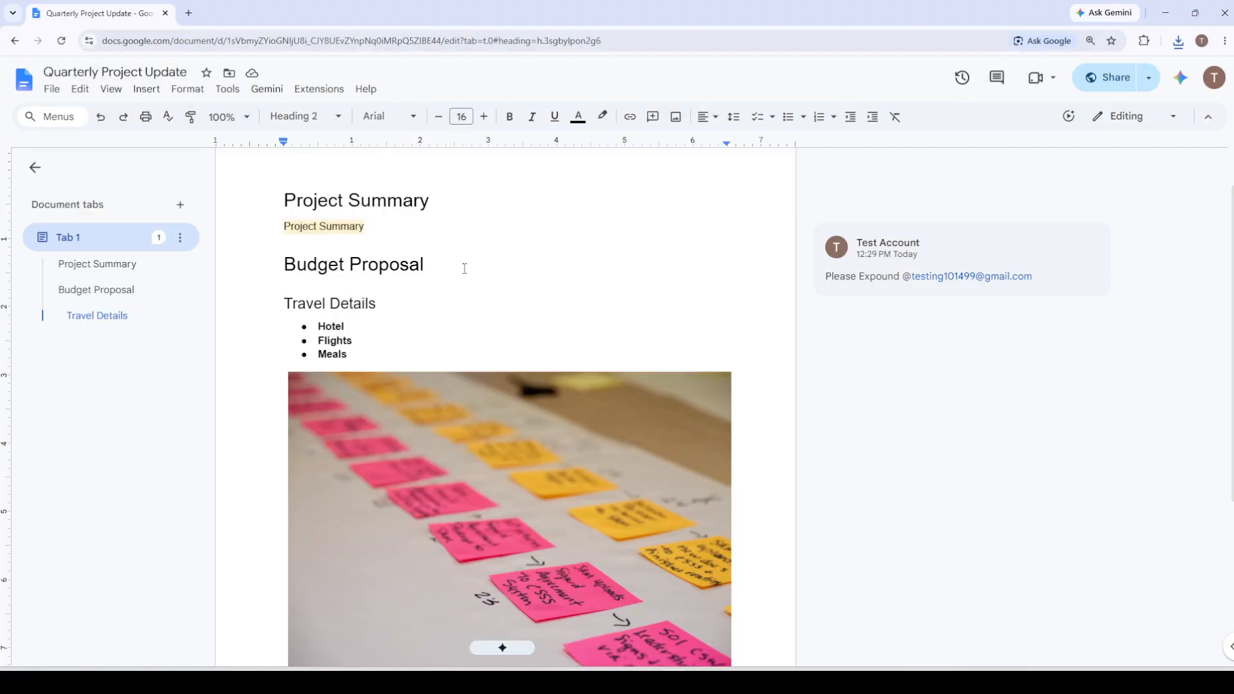
# Step: Examine the version history and the available actions for the 12:24 PM version, return to the document, and decline turning on offline access
pyautogui.click(51, 88)
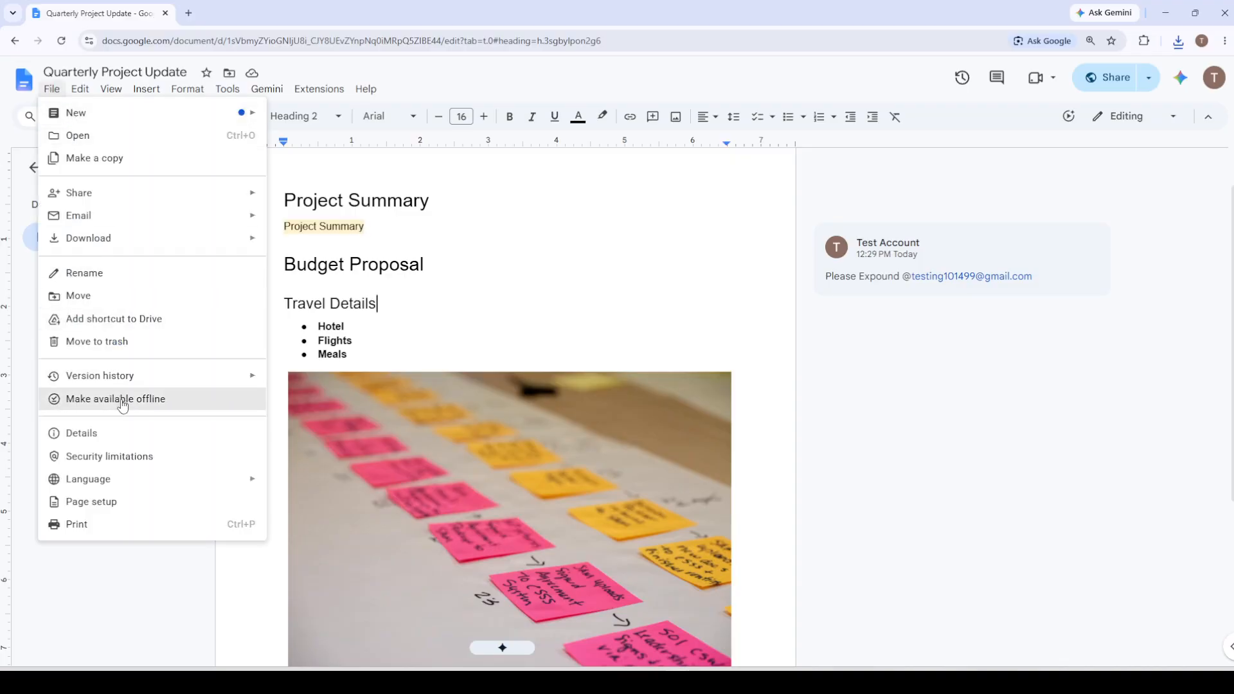
pyautogui.moveTo(243, 378)
pyautogui.click(311, 405)
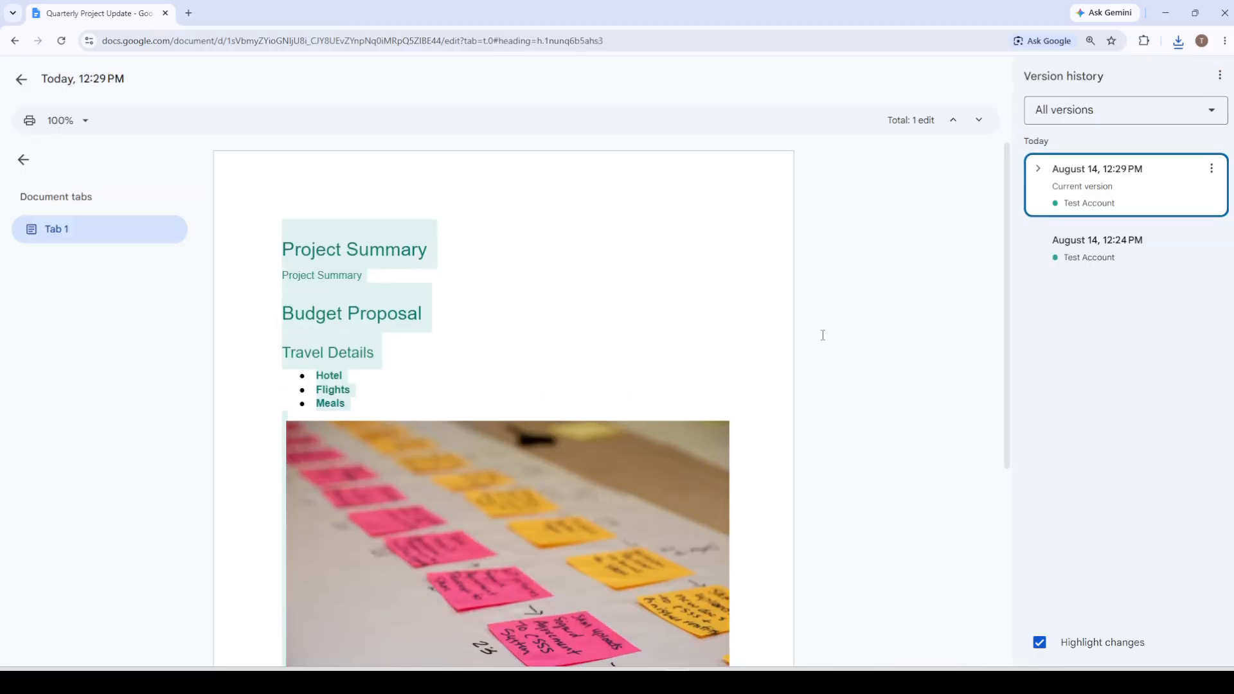
pyautogui.scroll(-5, 562, 400)
pyautogui.scroll(5, 614, 370)
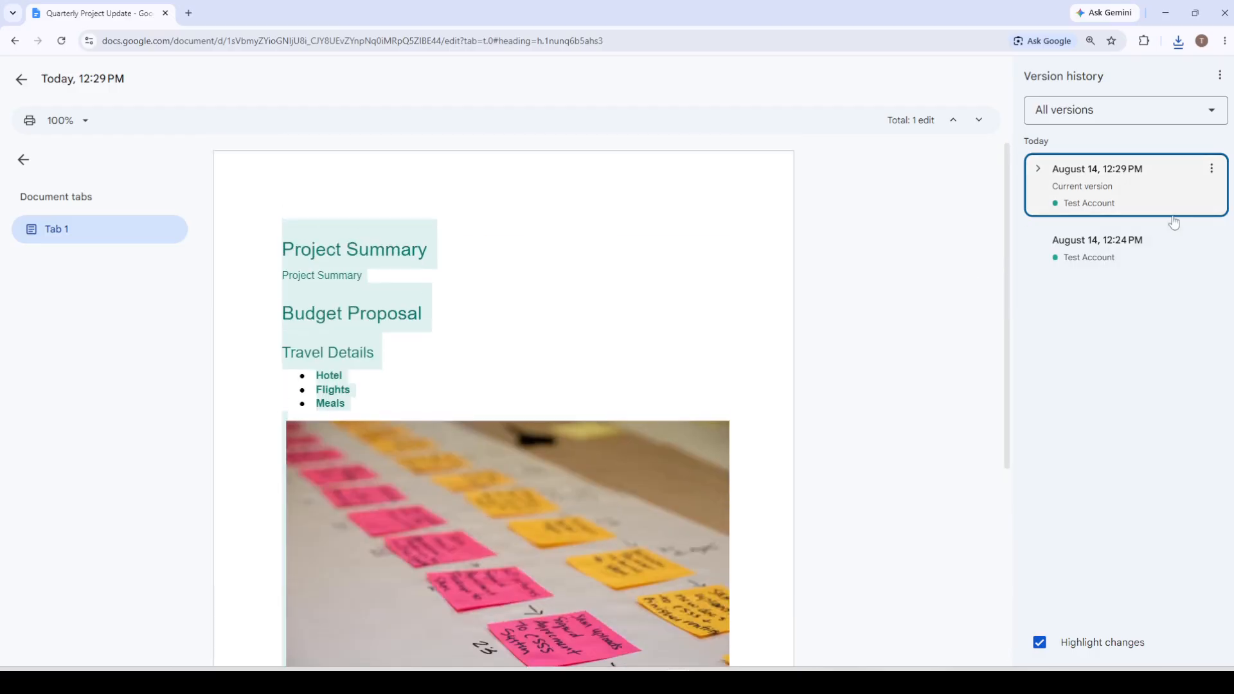
pyautogui.click(1211, 241)
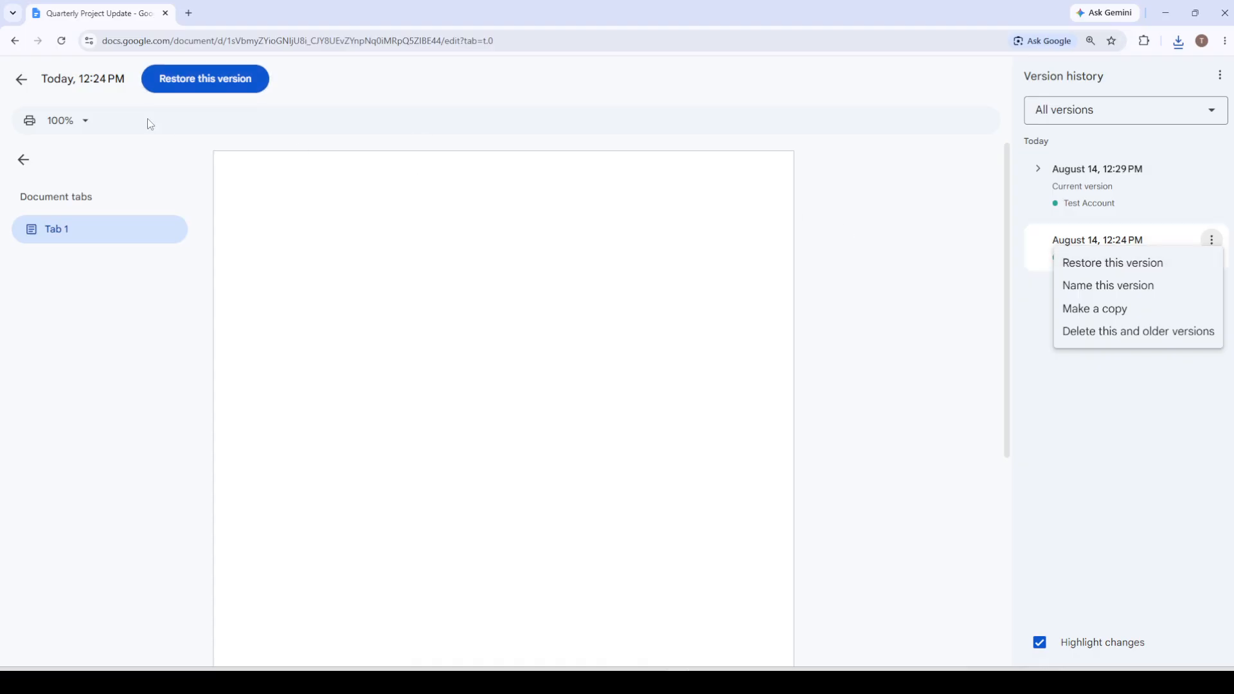
pyautogui.click(21, 80)
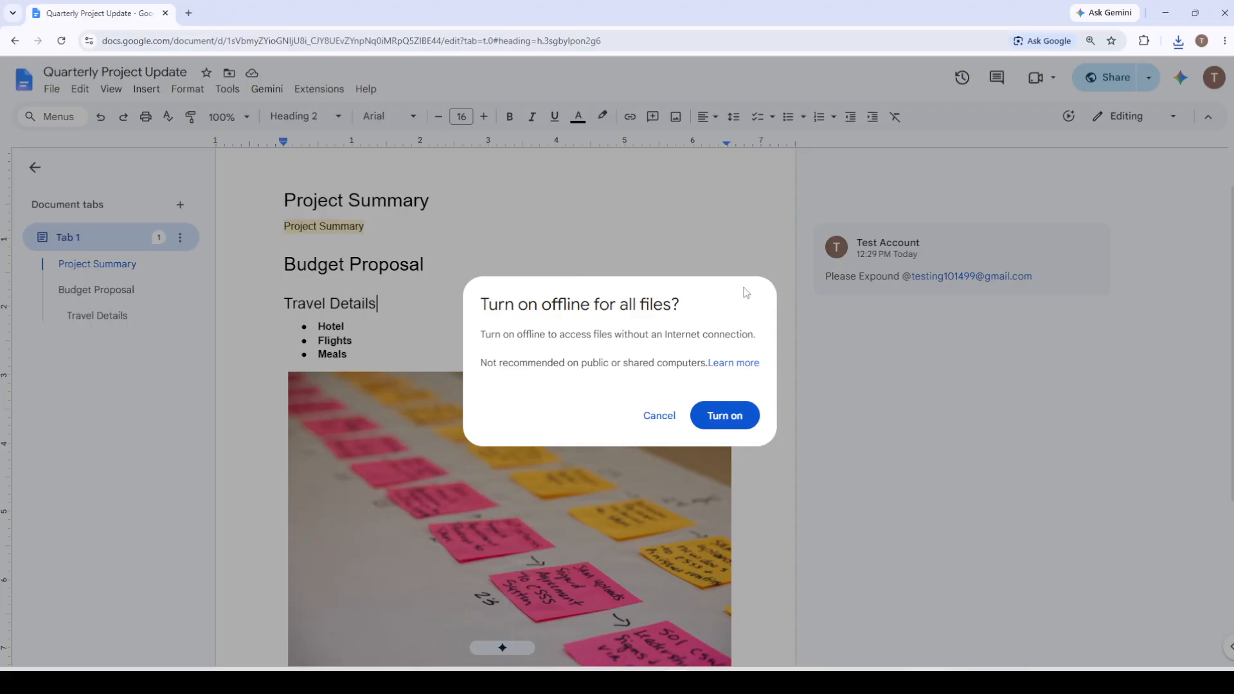
pyautogui.click(663, 417)
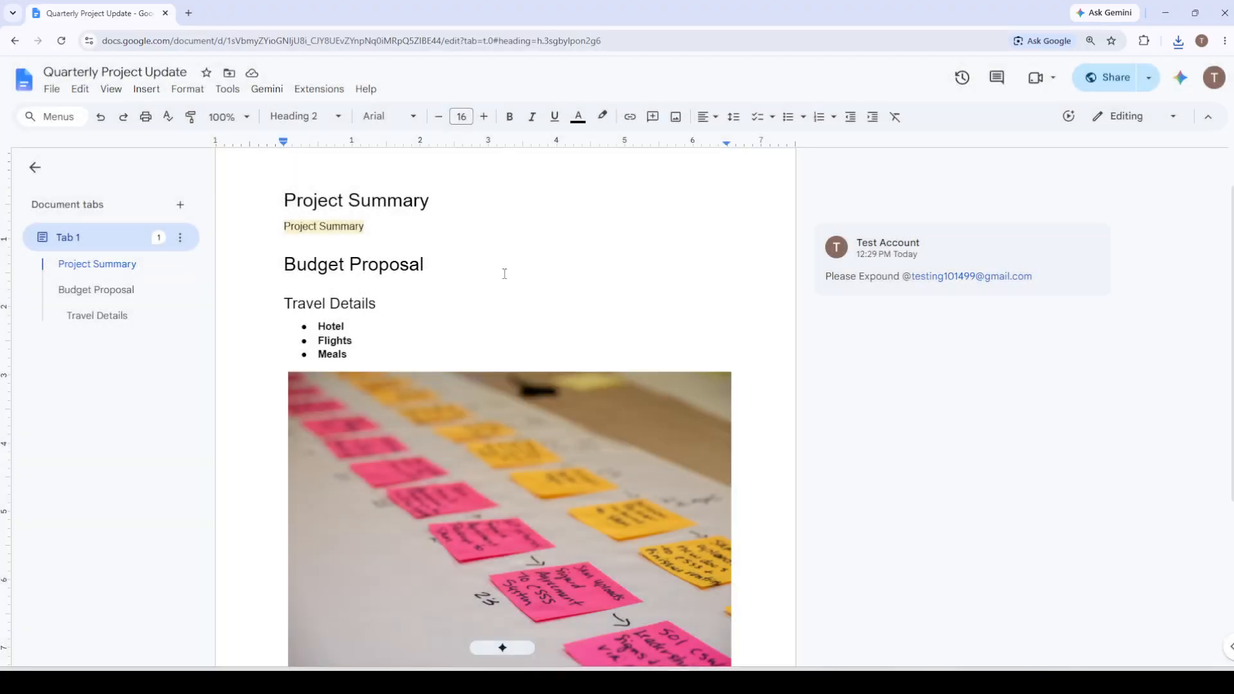
# Step: Set the whole document's paper size to A4 (8.27" x 11.69") in the page setup
pyautogui.click(51, 89)
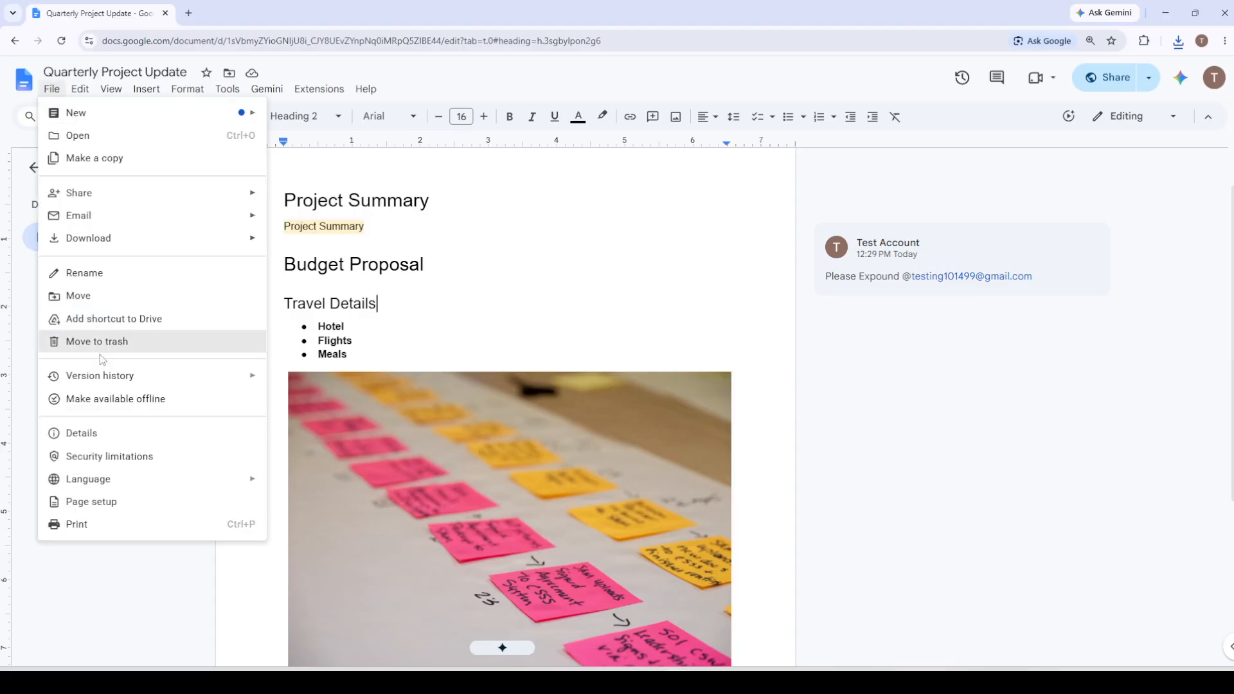
pyautogui.click(86, 502)
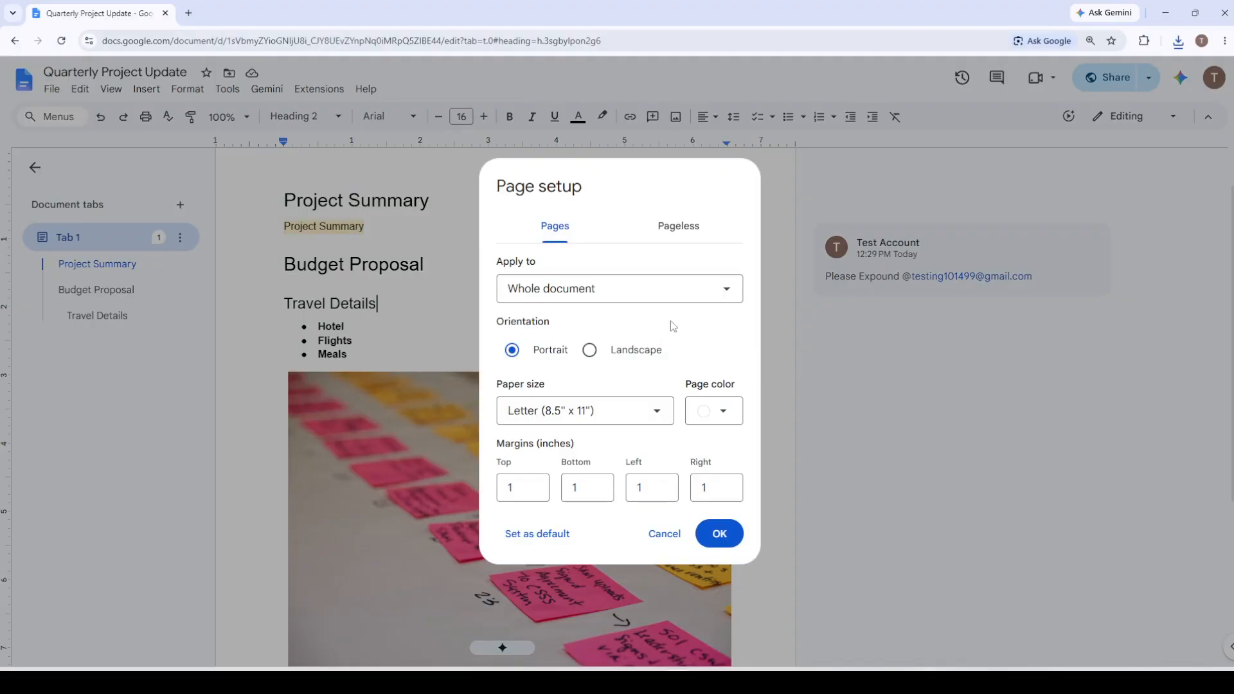
pyautogui.click(572, 418)
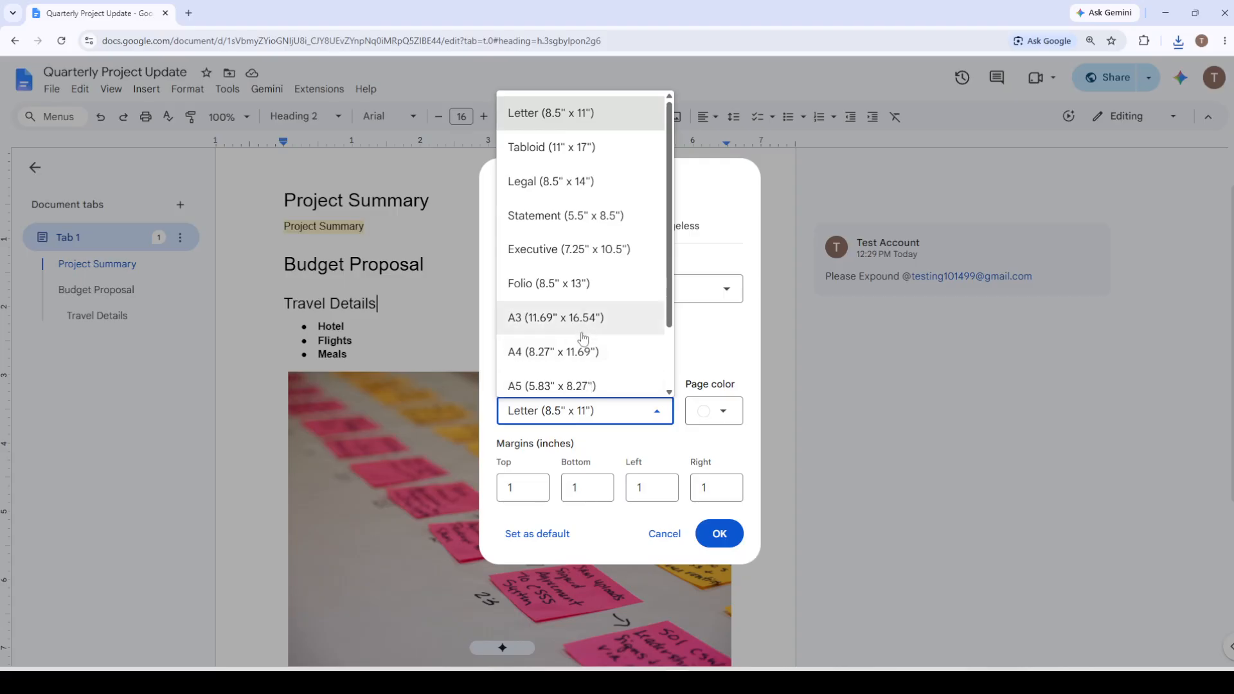
pyautogui.scroll(-2, 581, 331)
pyautogui.click(523, 297)
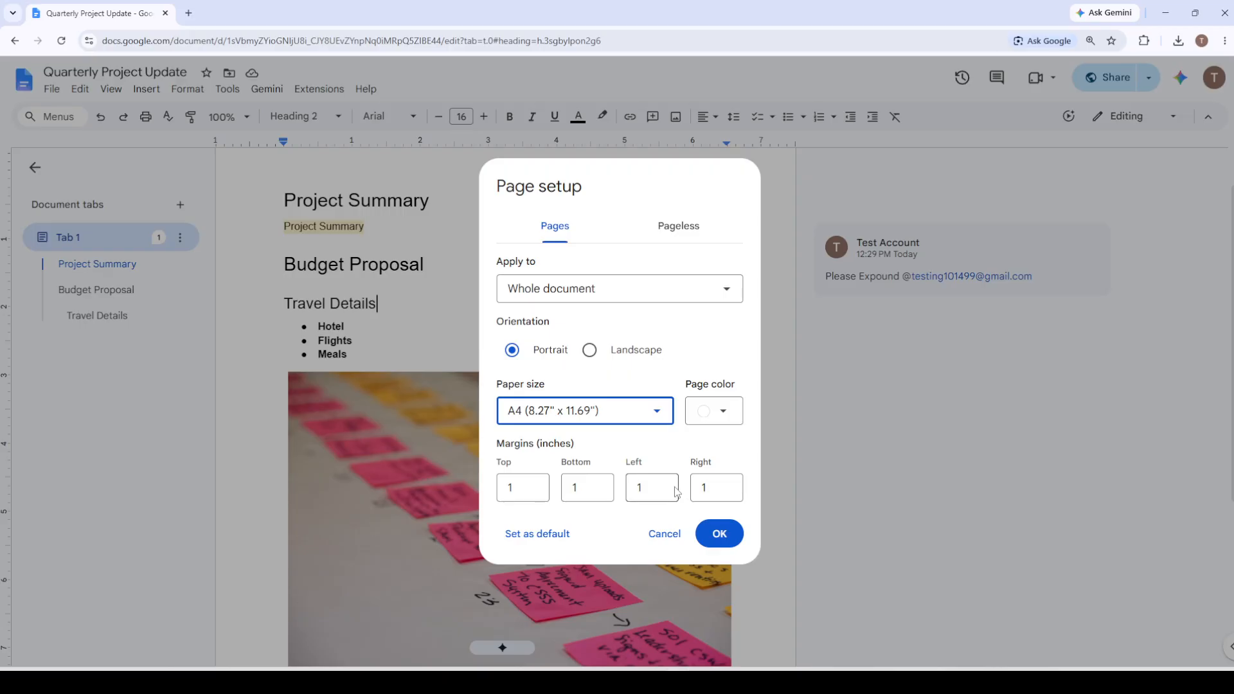
pyautogui.click(719, 534)
pyautogui.click(553, 281)
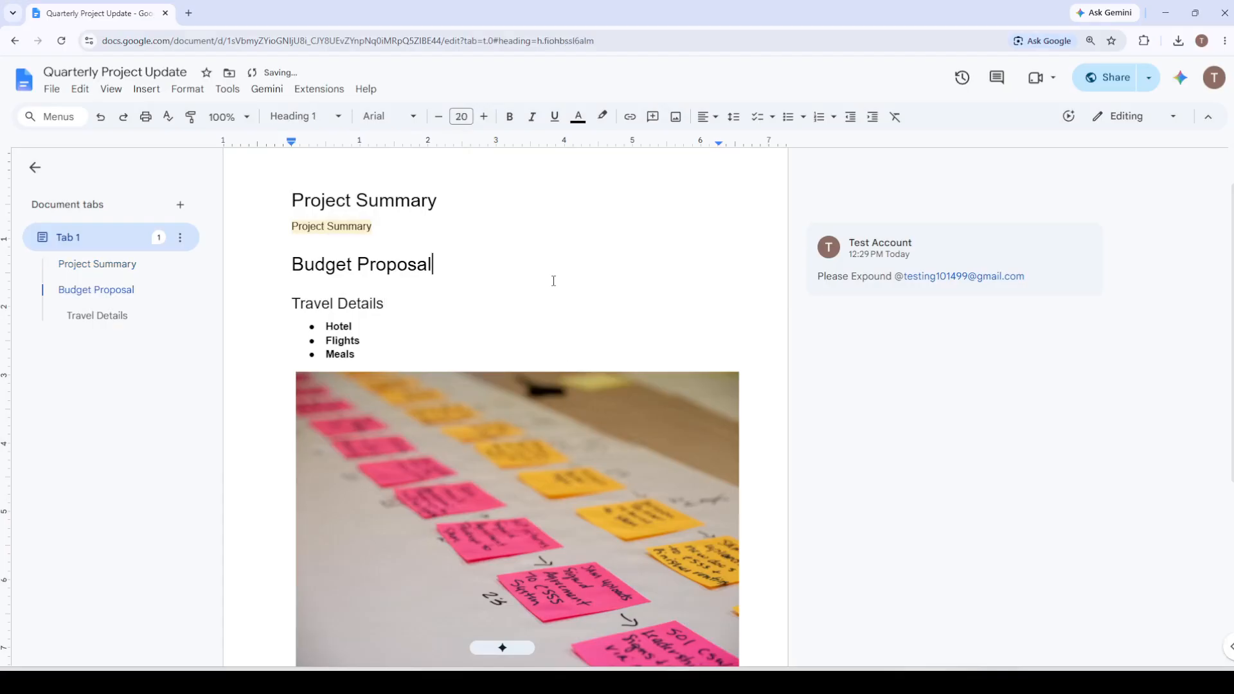
pyautogui.rightClick(554, 281)
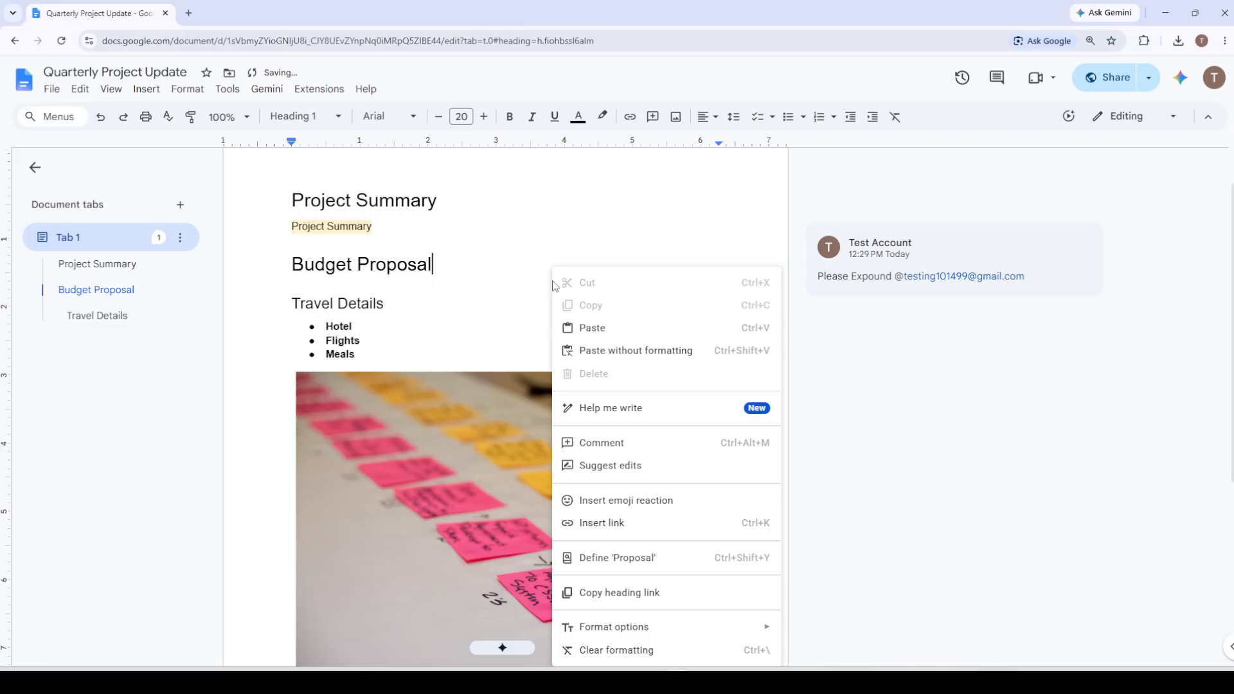
pyautogui.click(138, 90)
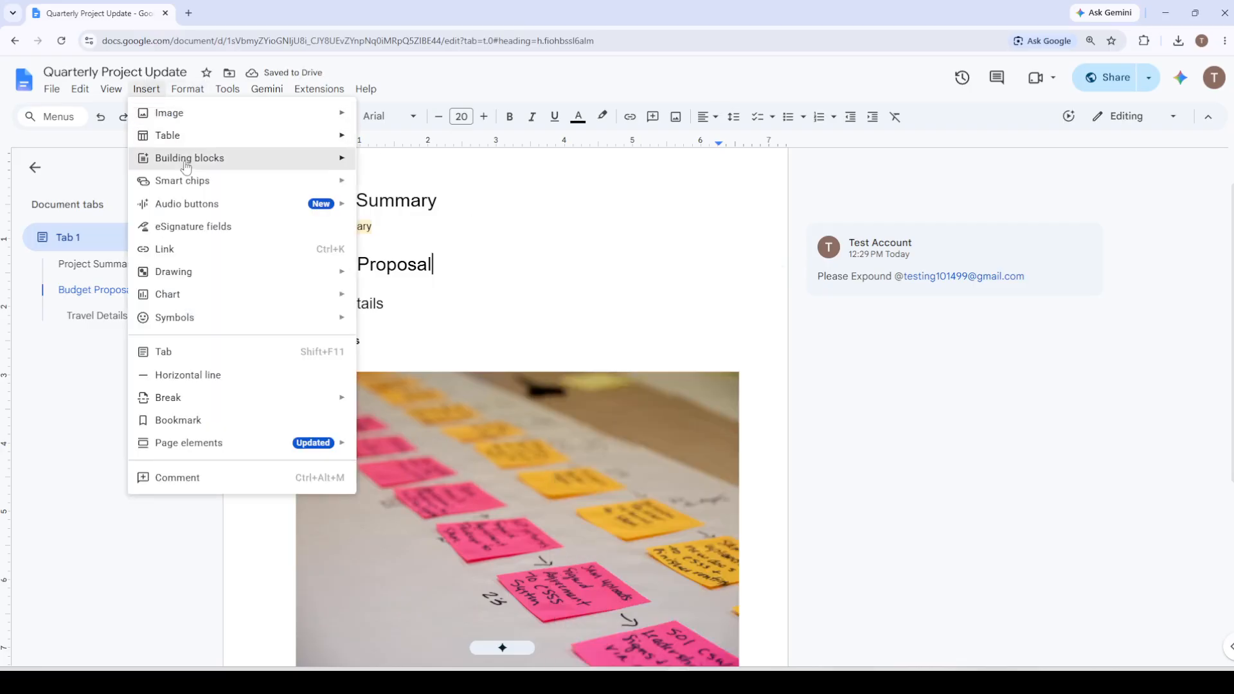
pyautogui.moveTo(227, 313)
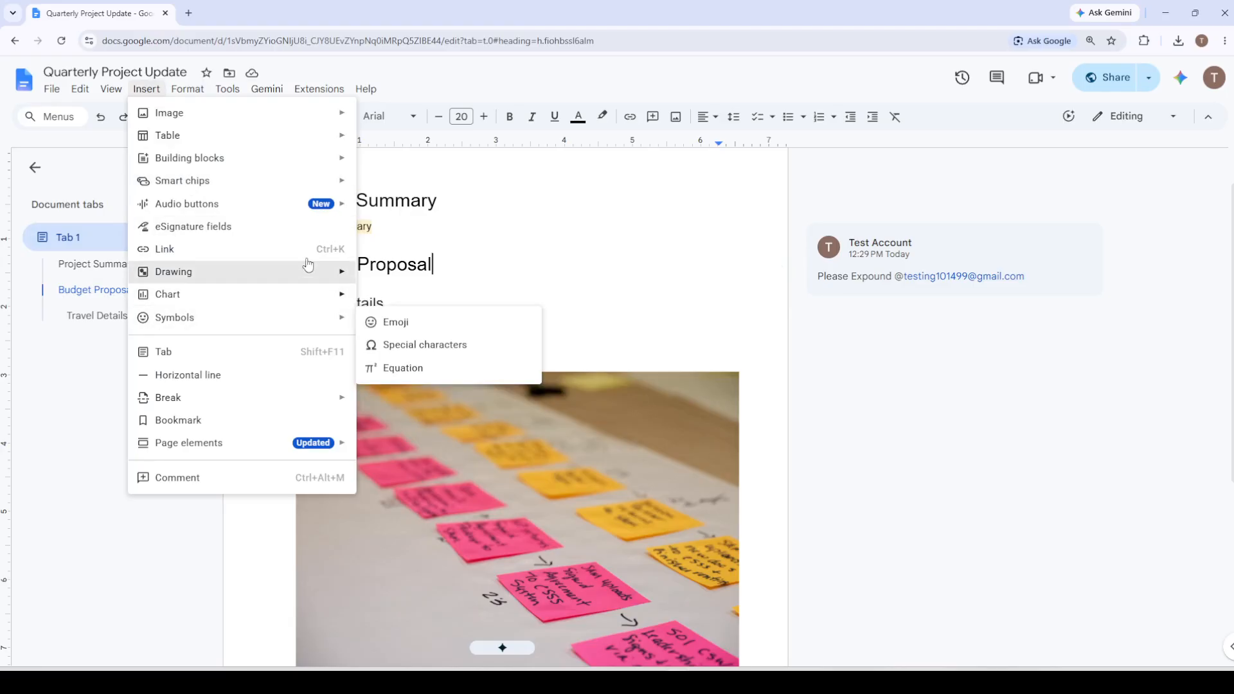
pyautogui.moveTo(257, 136)
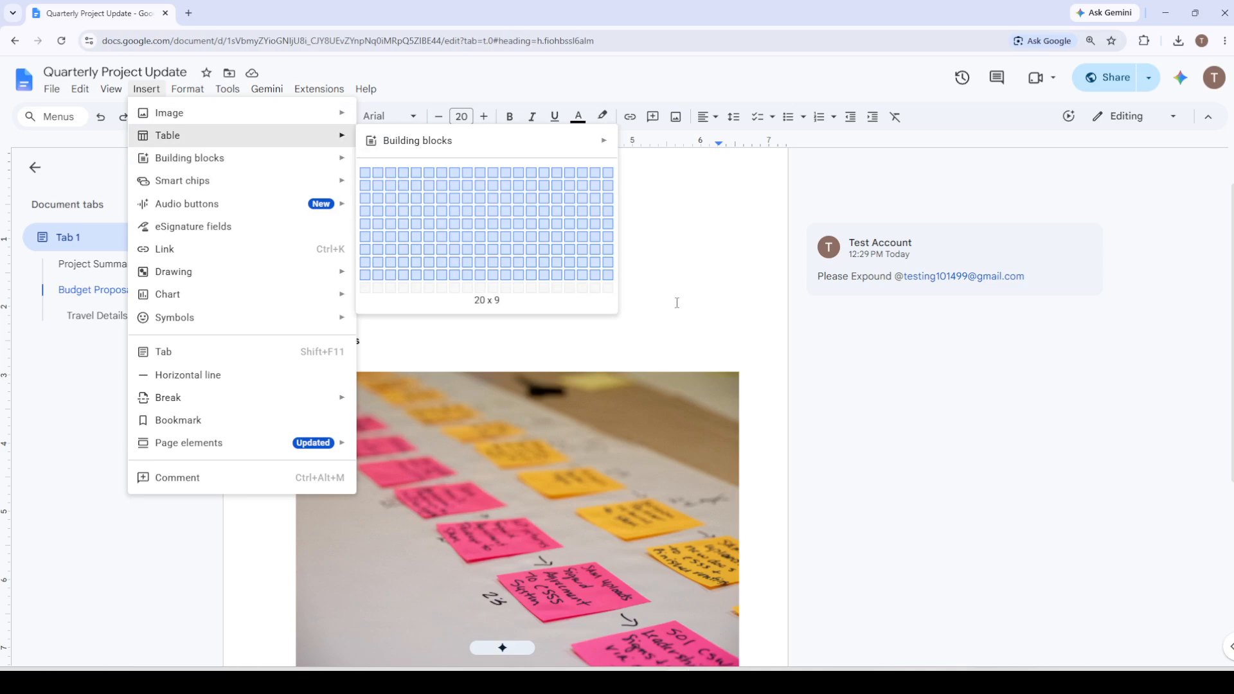
pyautogui.click(698, 326)
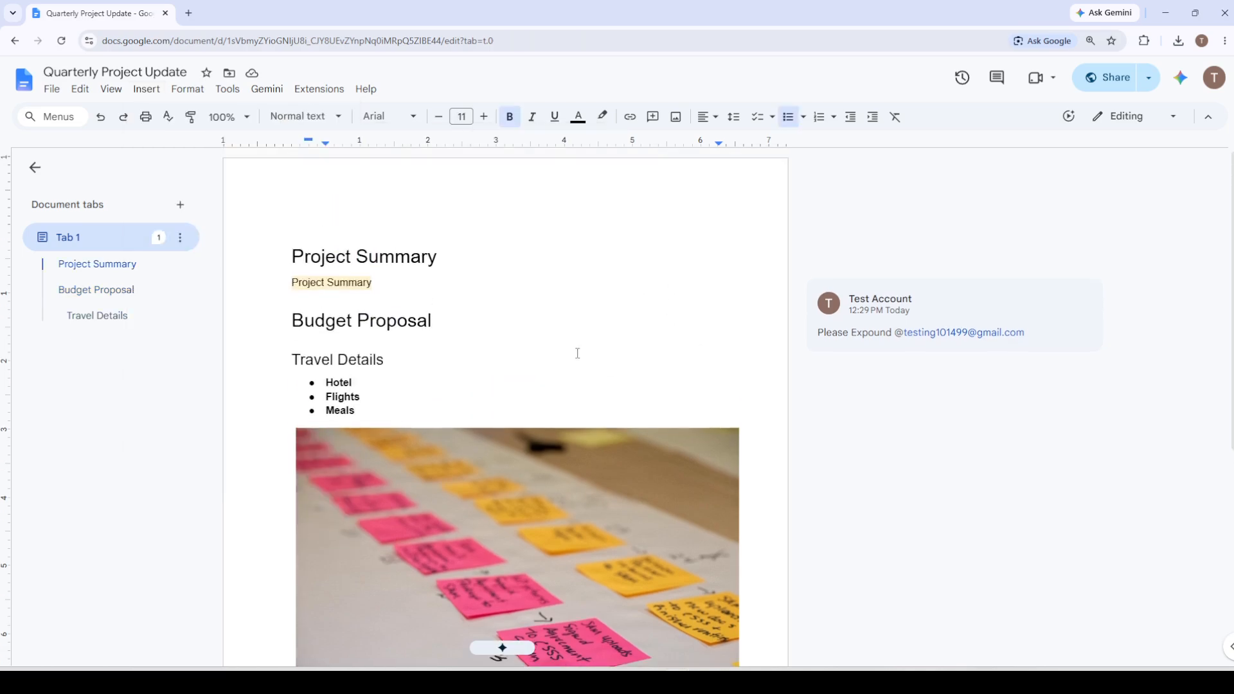
pyautogui.scroll(-5, 579, 353)
pyautogui.scroll(5, 570, 364)
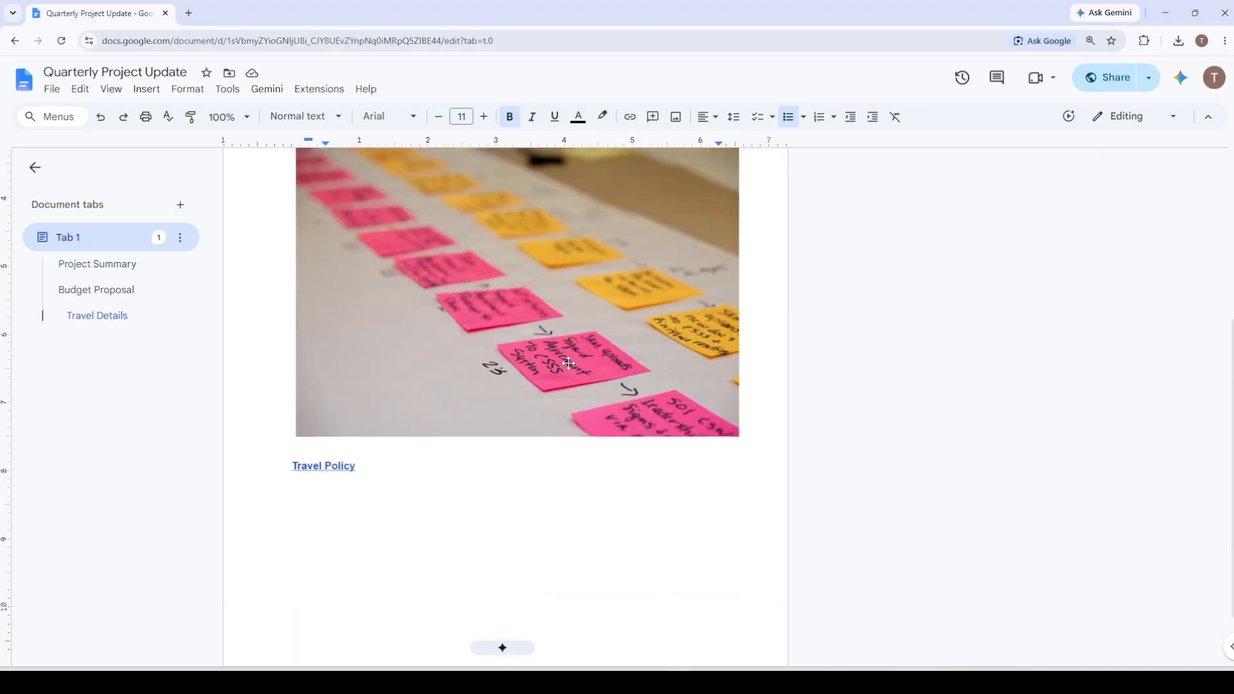